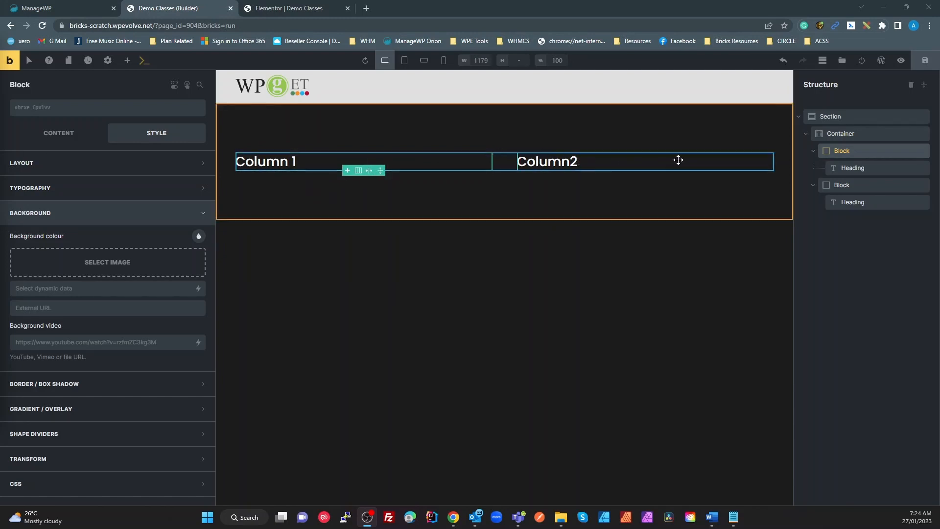
Step: Return to the Elementor editor, dismiss the colour picker, and open Site Settings
left_click(271, 8)
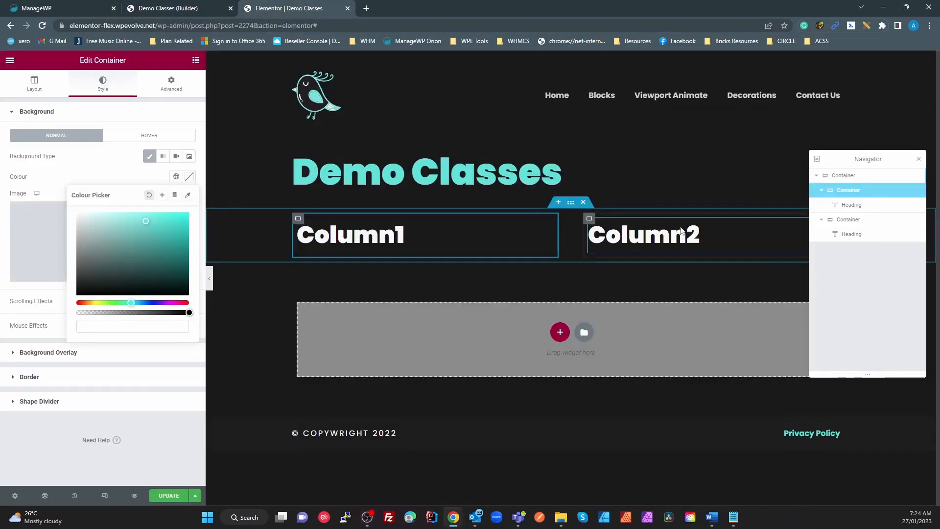
left_click(135, 175)
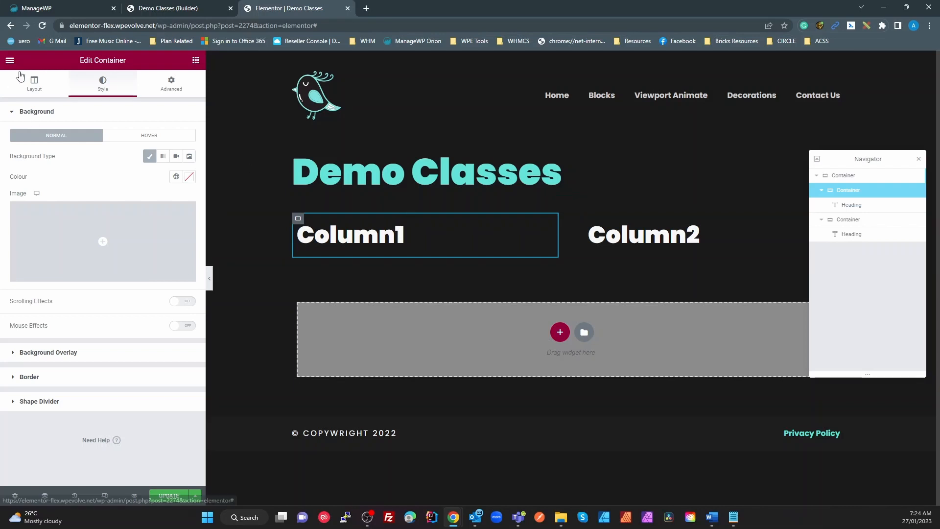
left_click(10, 59)
left_click(32, 105)
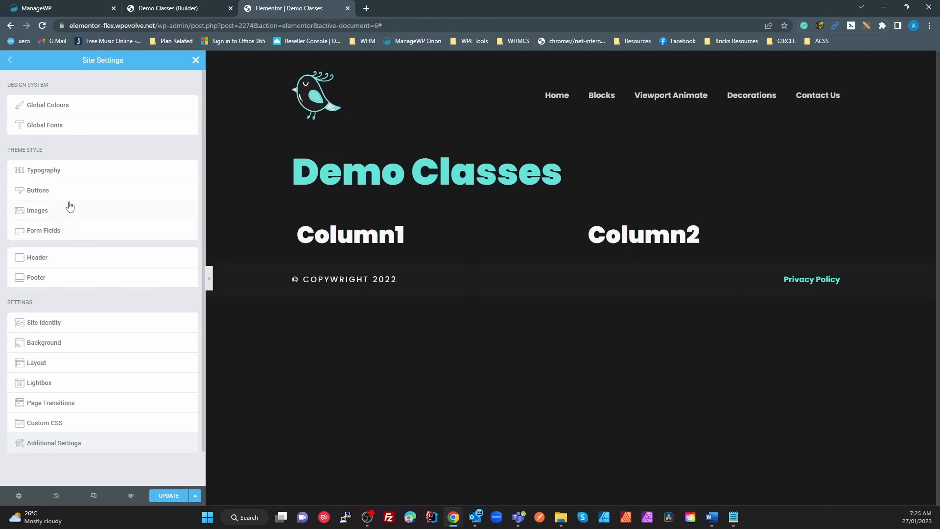
Step: Review the Global Colours list, then close Site Settings to return to the widget panel
left_click(55, 111)
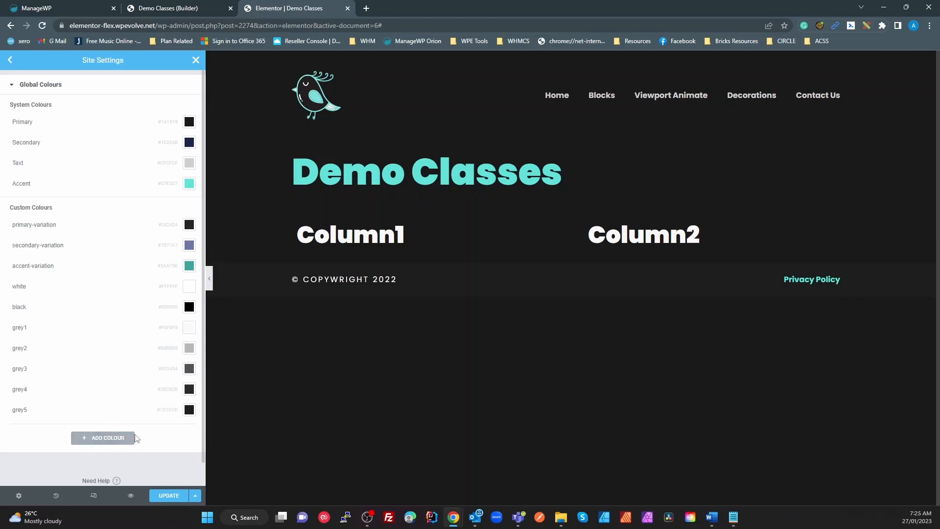
left_click(197, 60)
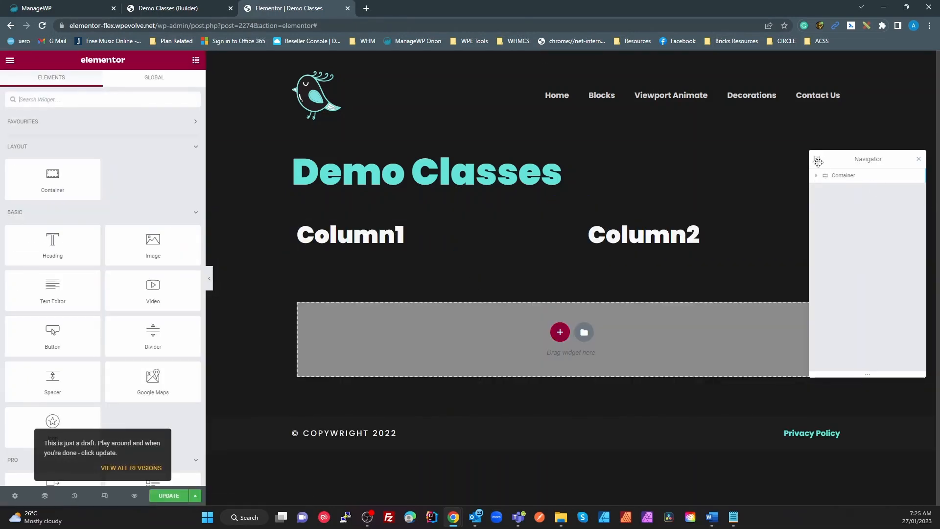
Step: Set the Column1 container's background to the secondary-variation global colour, then go back to Bricks
left_click(816, 176)
left_click(842, 193)
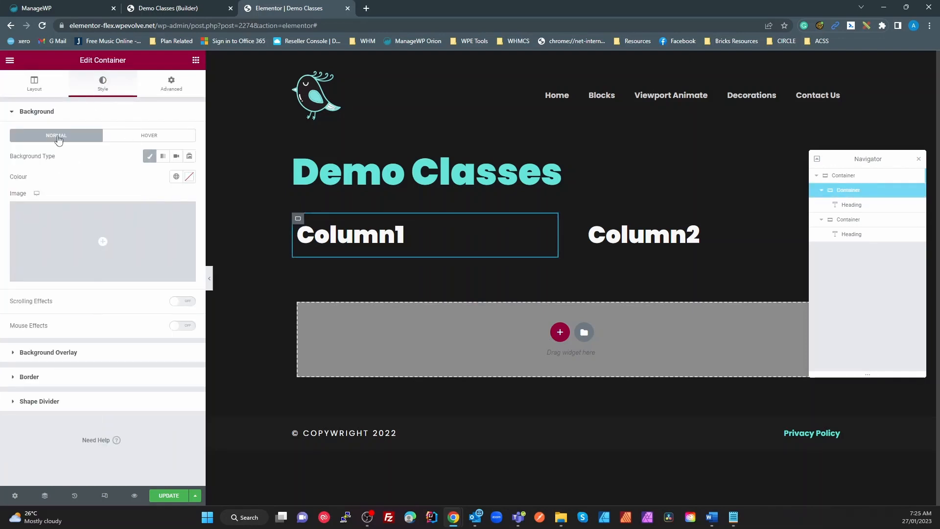
left_click(176, 176)
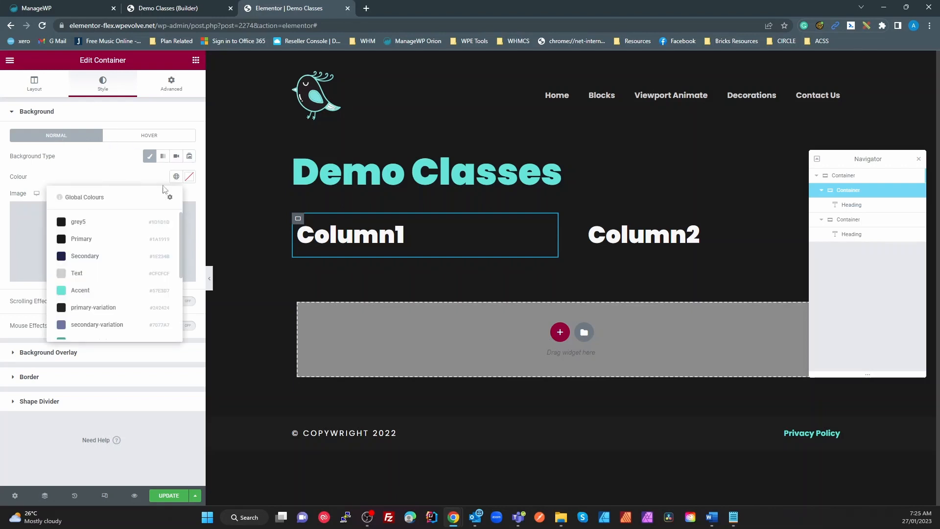
left_click(97, 325)
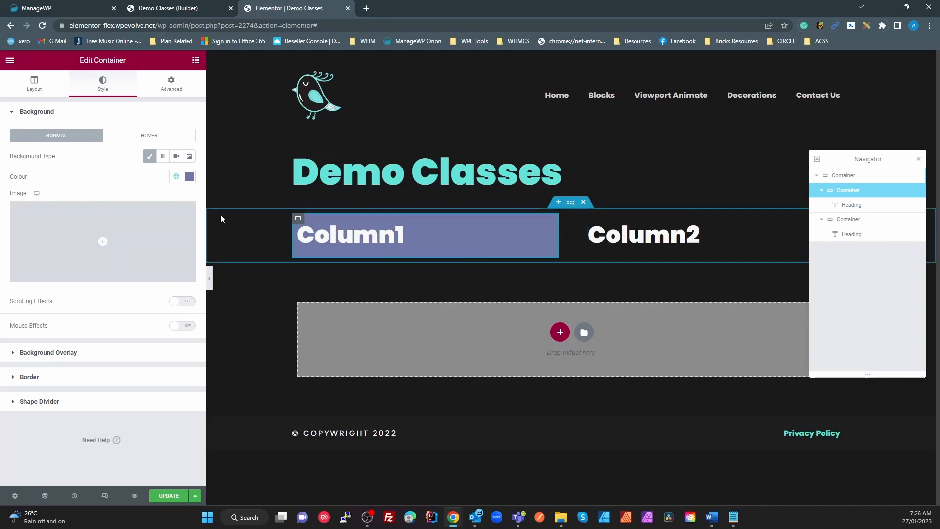
left_click(181, 10)
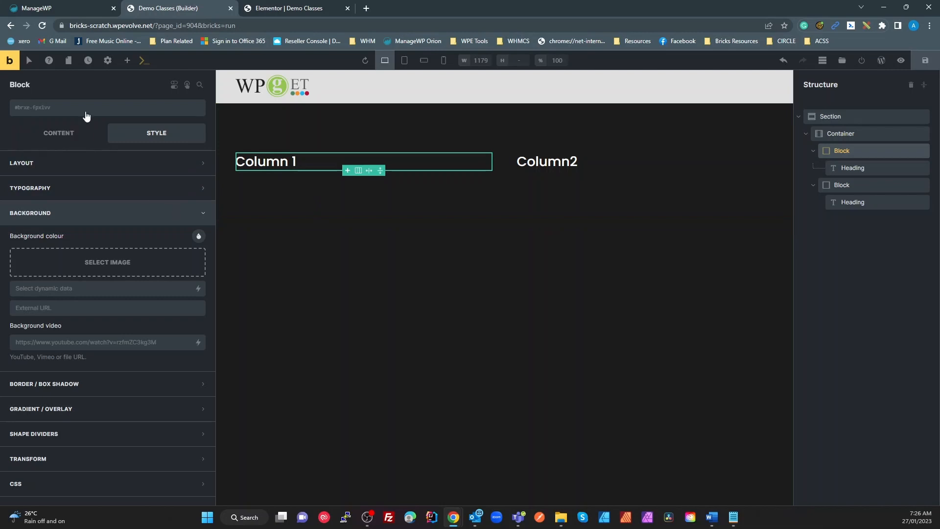
Step: Open the Figma BEM theme style's Colours settings and the Primary colour's palette picker
left_click(108, 60)
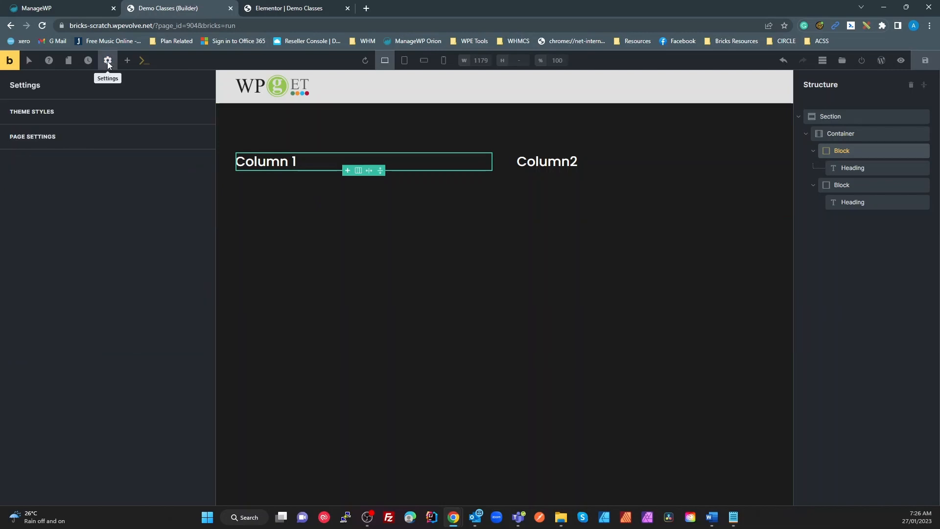
left_click(70, 111)
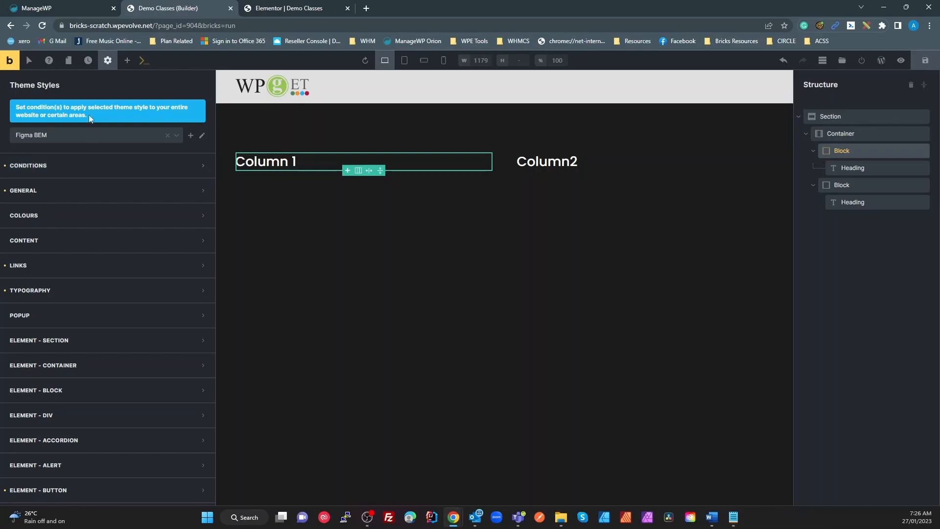
left_click(105, 218)
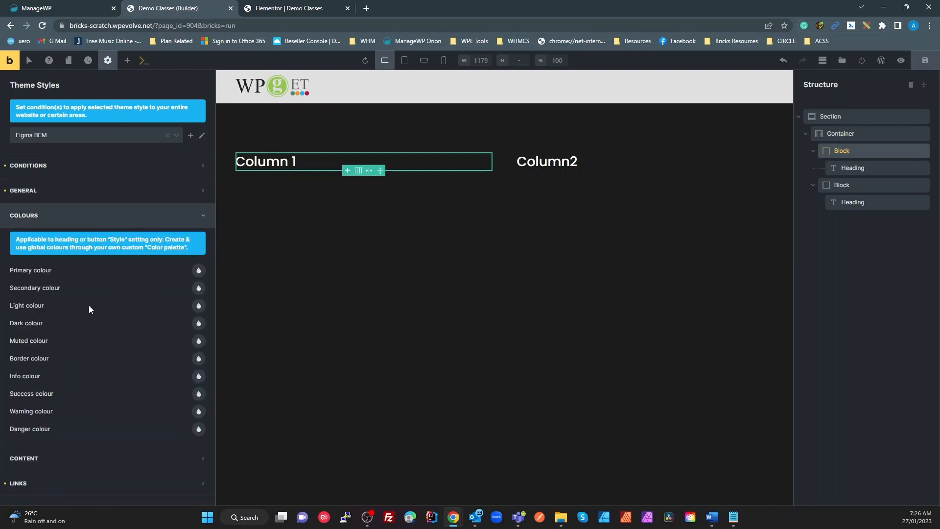
left_click_drag(47, 240, 5, 240)
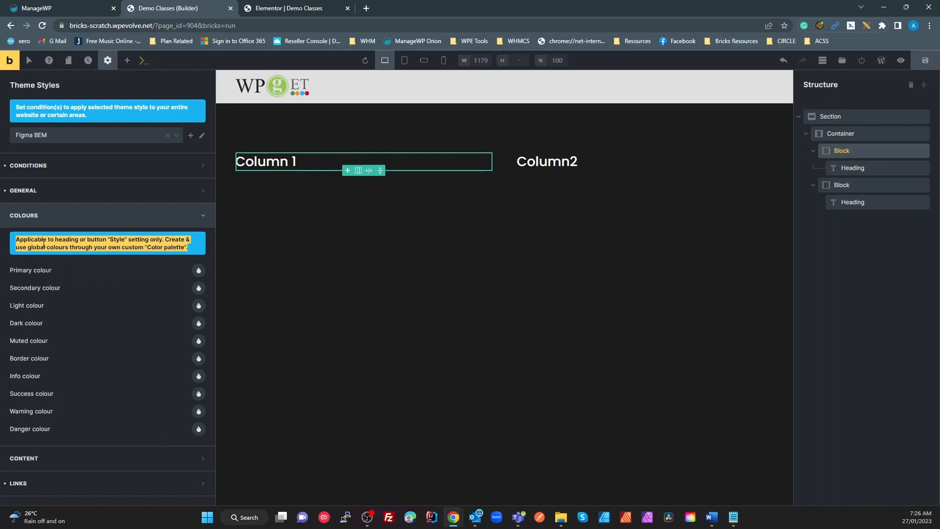
left_click(199, 271)
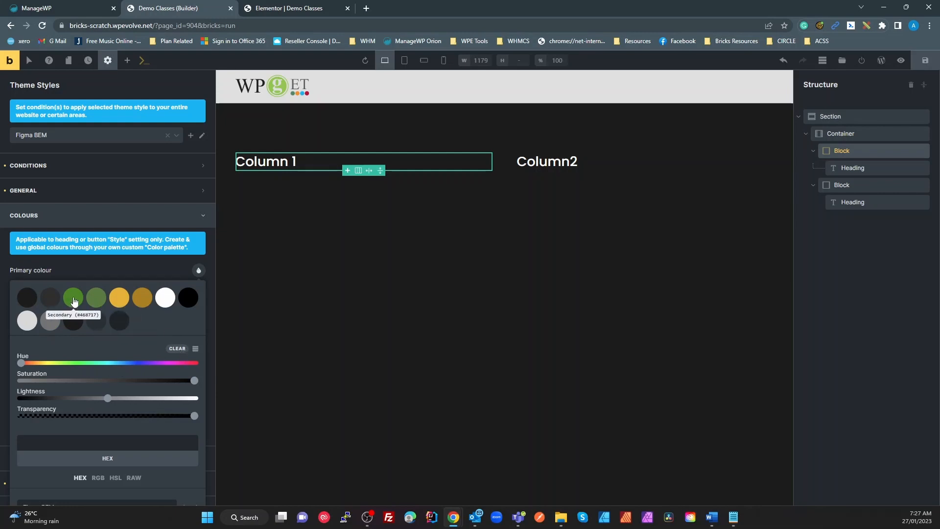
Step: Show the palette as a named list and switch to the Default palette
left_click(196, 350)
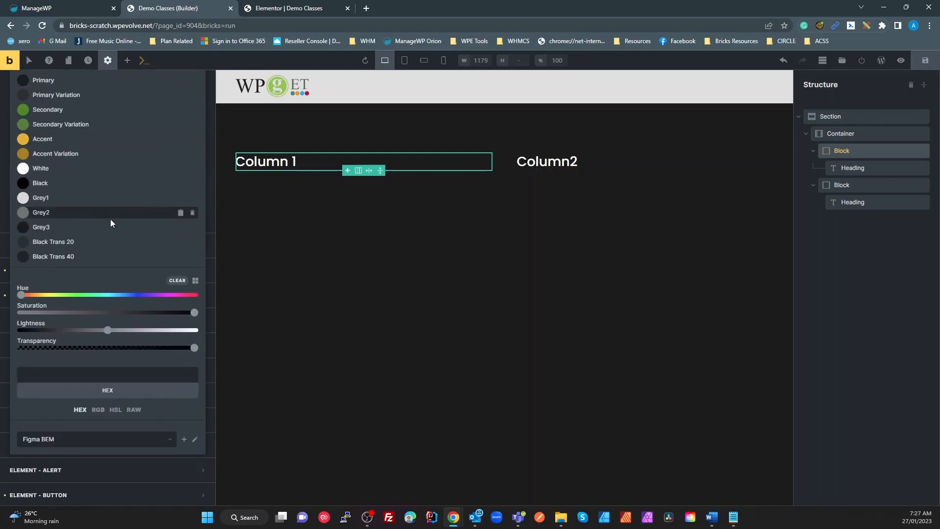
scroll(110, 219, "up", 2)
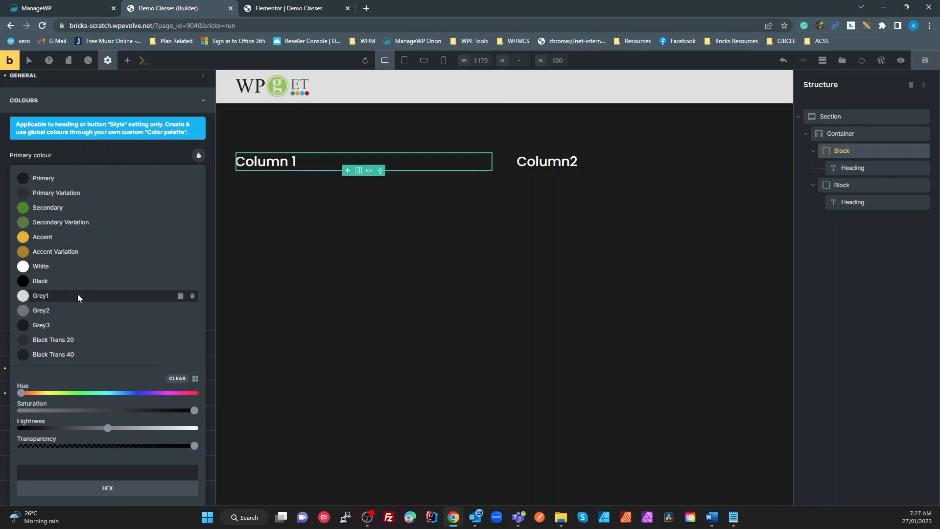
scroll(79, 296, "down", 1)
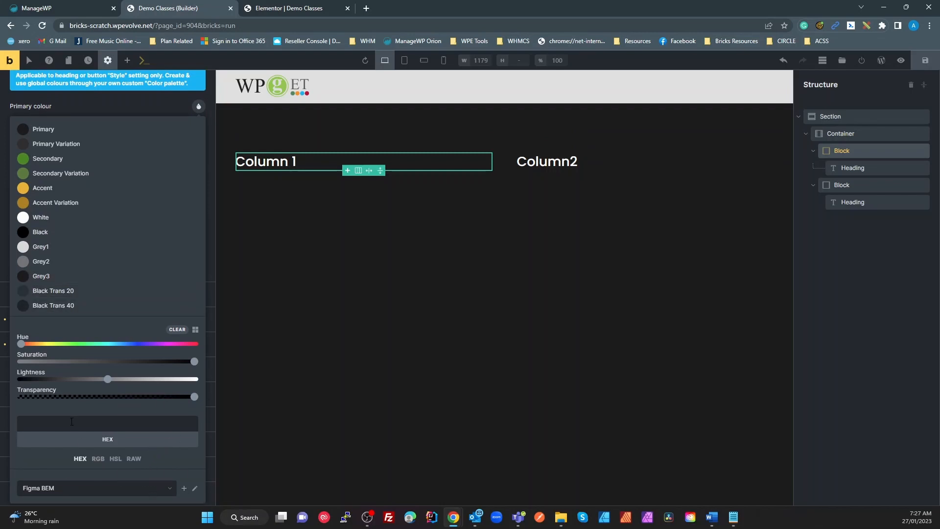
left_click(130, 489)
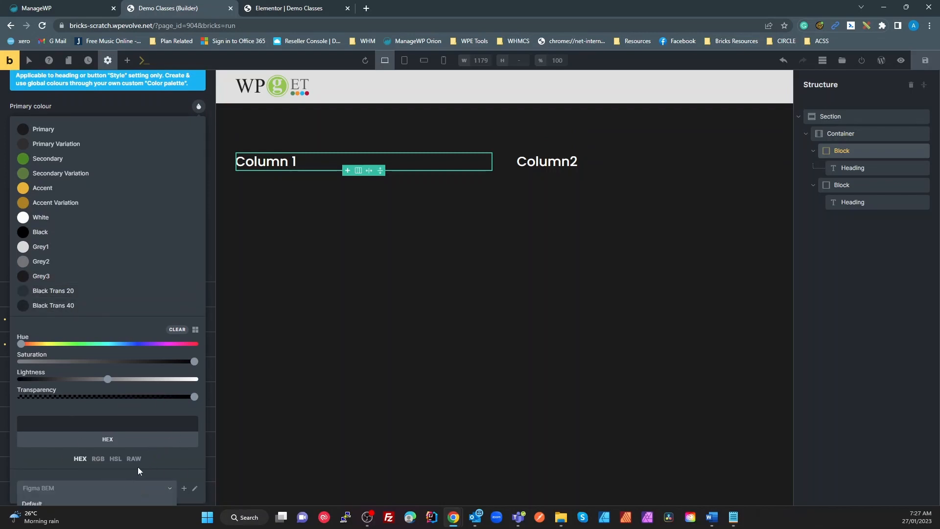
scroll(136, 468, "down", 3)
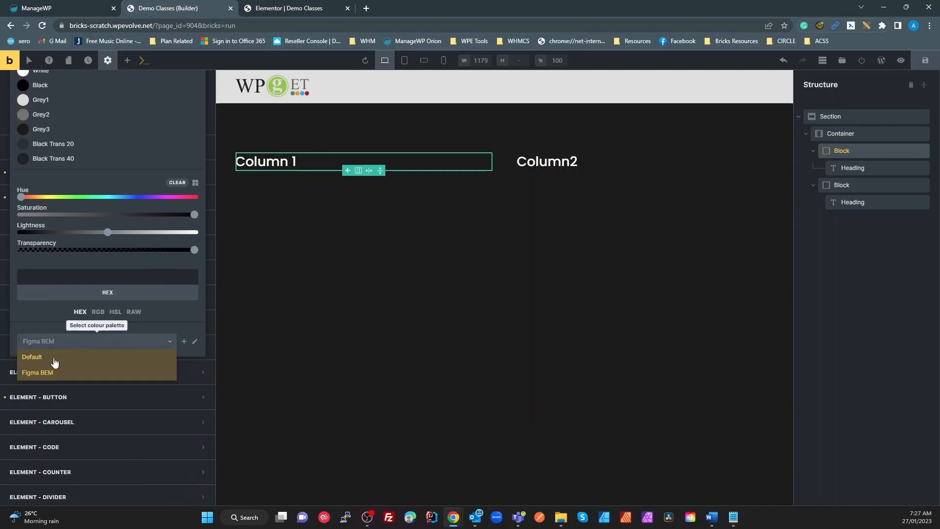
left_click(49, 357)
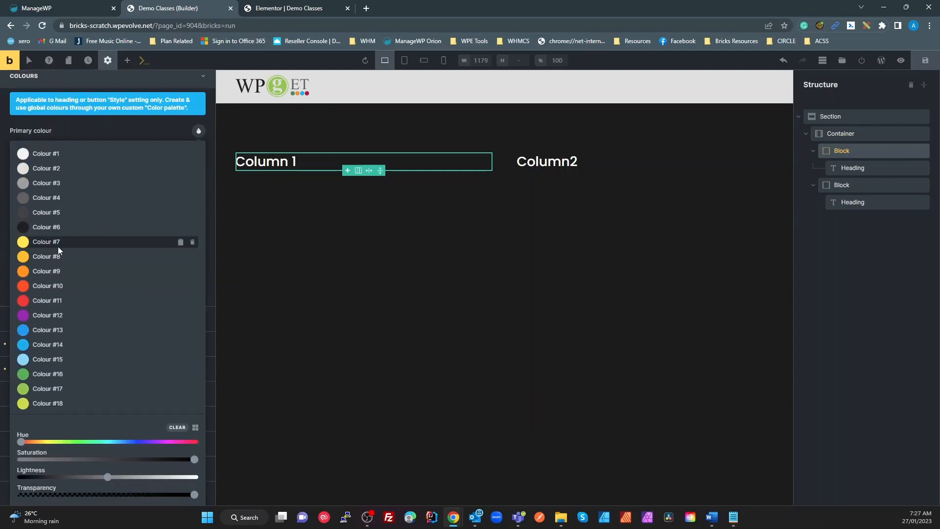
scroll(72, 266, "down", 4)
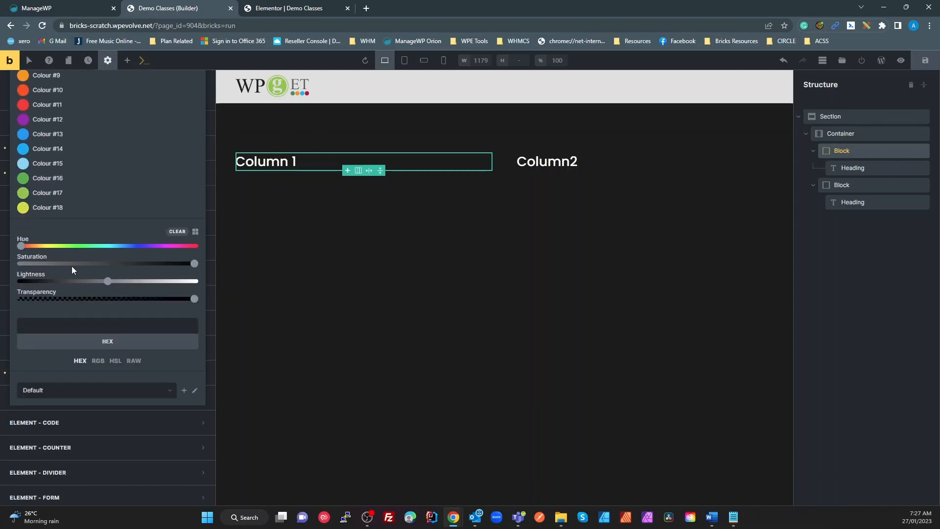
Step: Switch back to the Figma BEM palette and return to Column 1's style settings
left_click(79, 391)
left_click(54, 422)
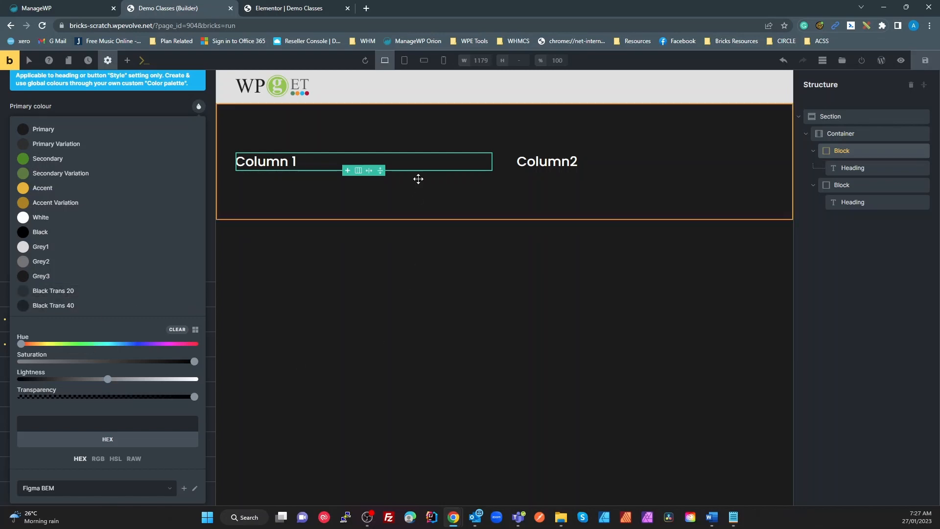
left_click(445, 160)
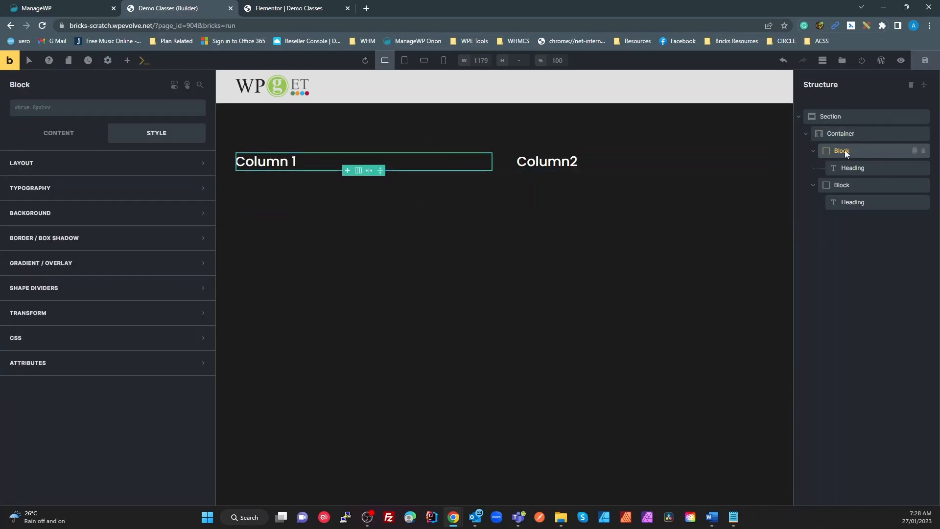
Step: Give Column 1 the green Secondary (#468717) background colour, then go to Elementor
left_click(63, 213)
left_click(194, 240)
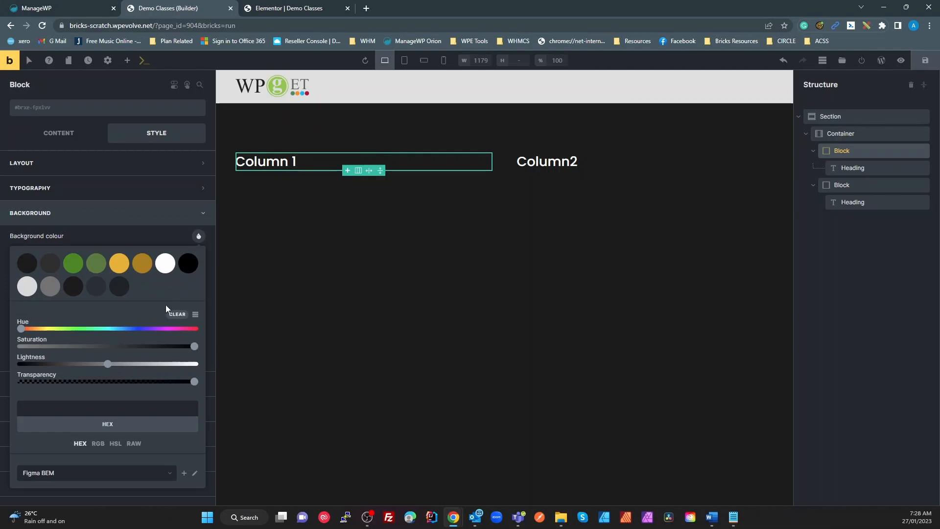
scroll(74, 430, "down", 1)
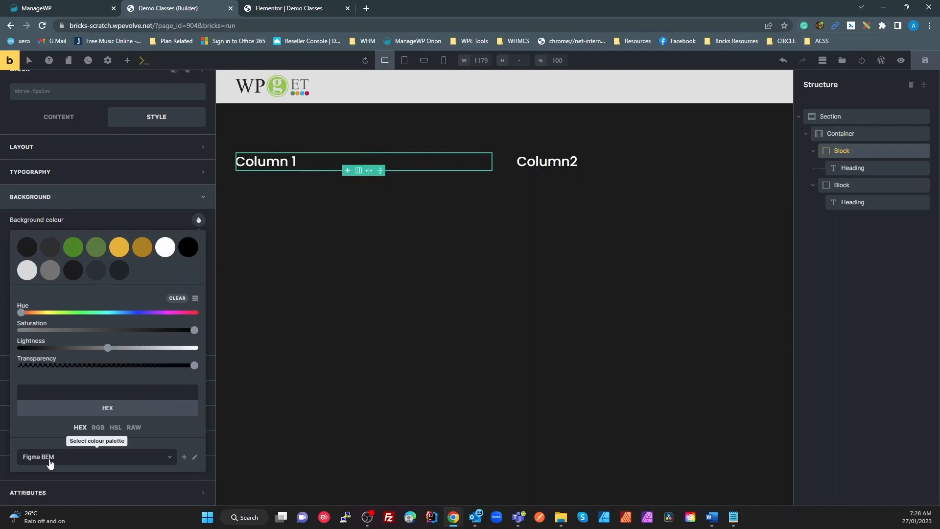
left_click(73, 248)
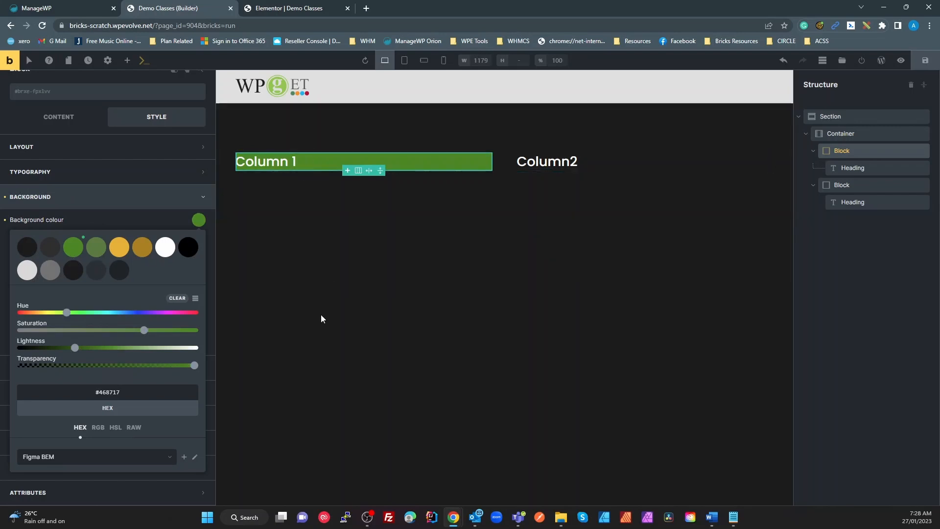
left_click(298, 11)
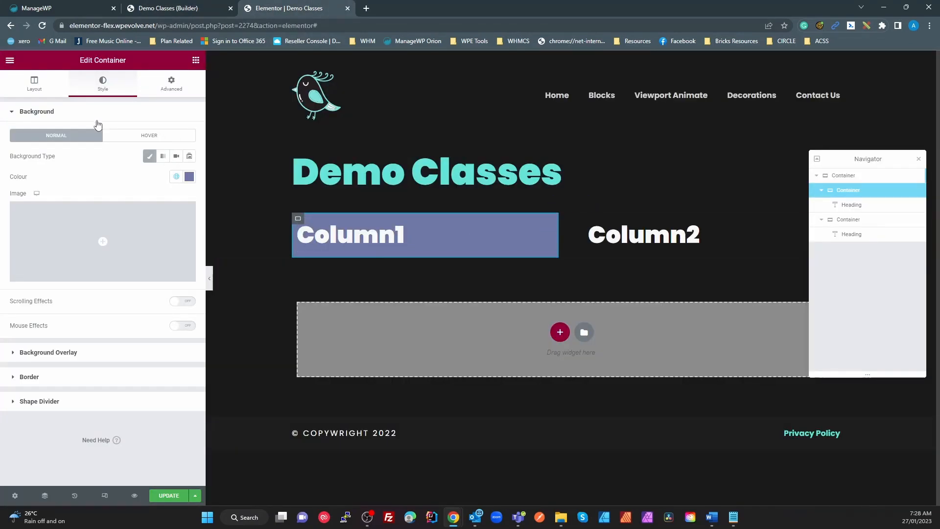
Step: Reapply the secondary-variation global colour to Column1's background in Elementor
left_click(189, 177)
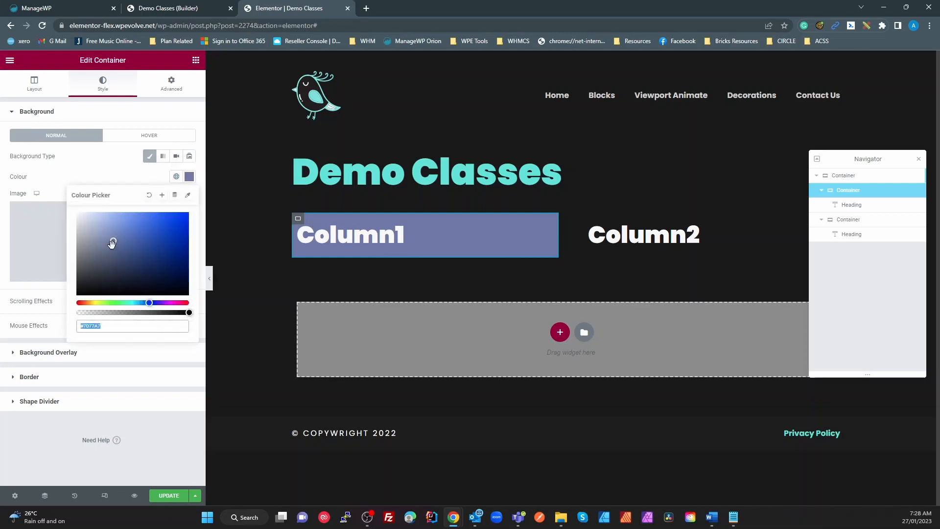
left_click(177, 177)
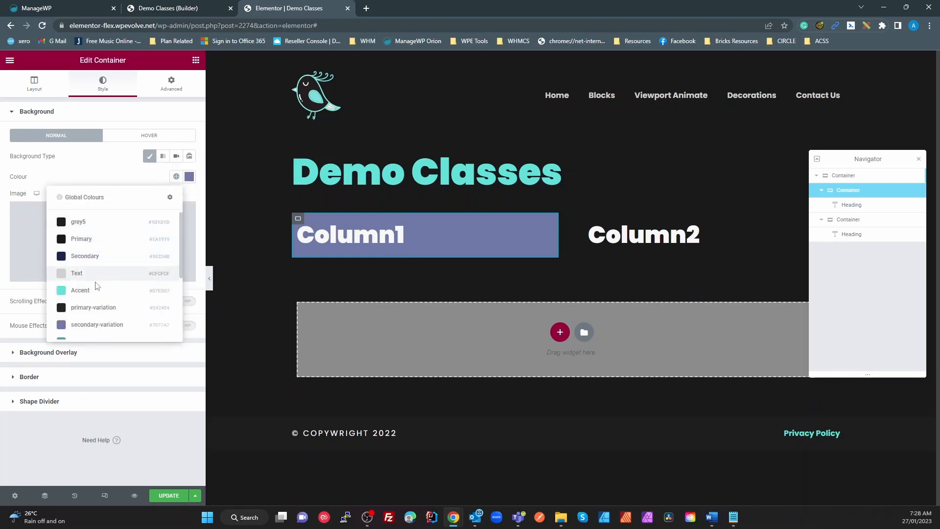
left_click(95, 325)
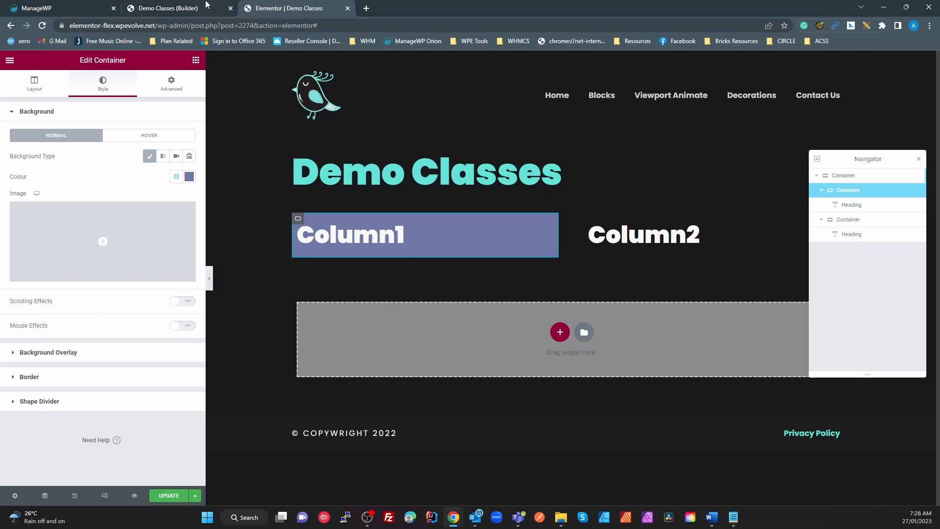
Step: Clear the background colour from Column 1 in Bricks and Column1 in Elementor
left_click(192, 9)
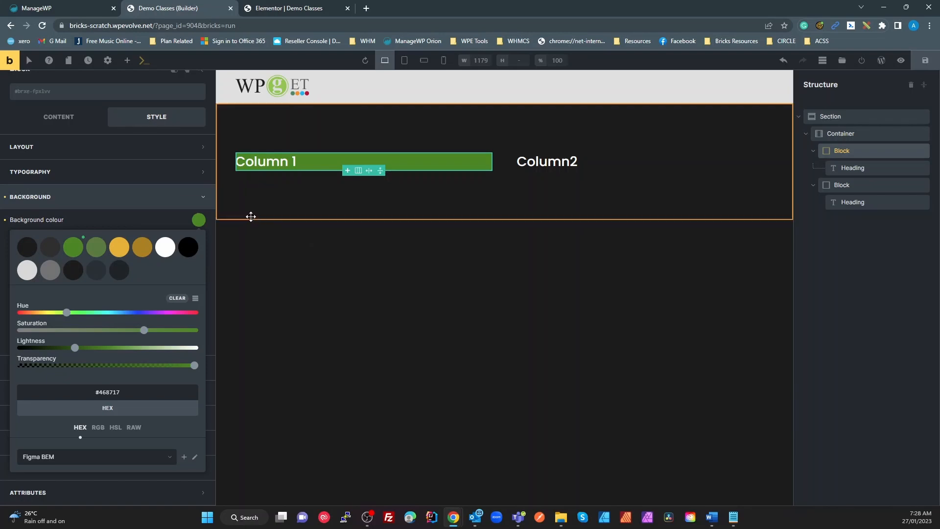
left_click(5, 220)
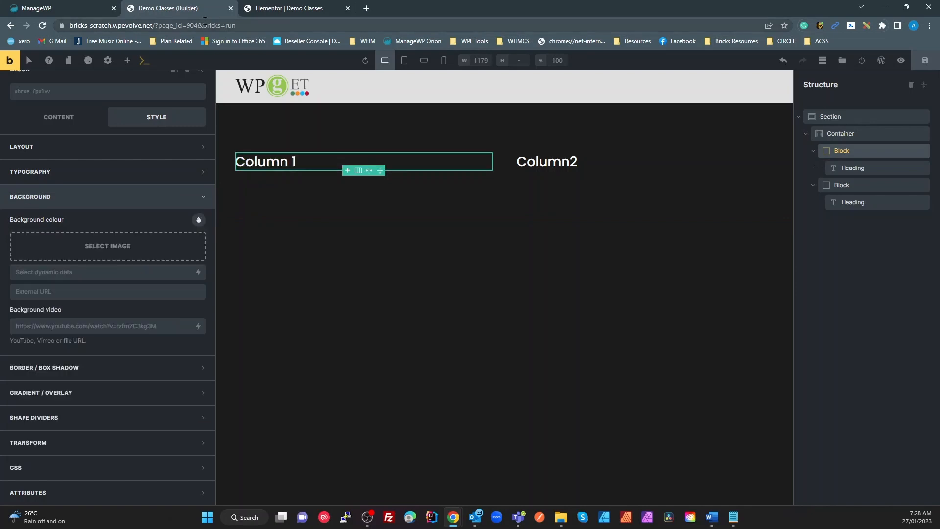
left_click(294, 9)
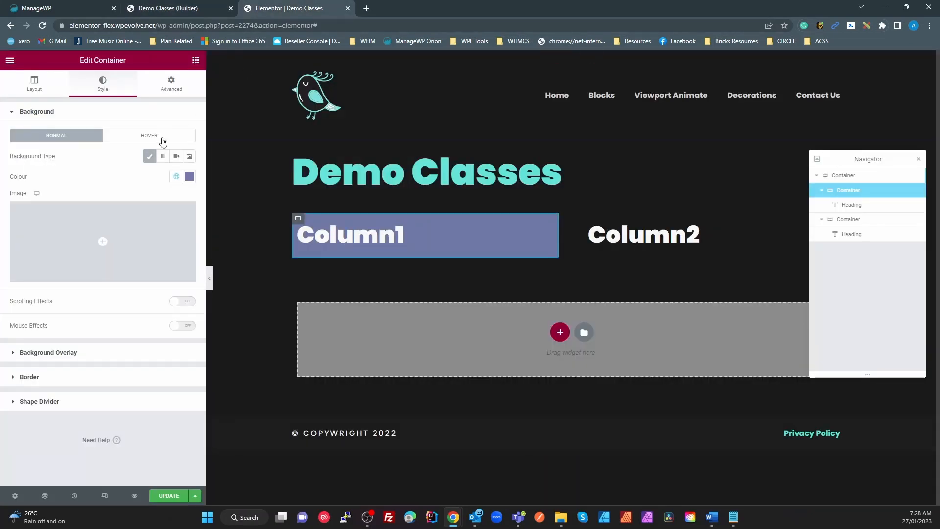
left_click(189, 176)
left_click(150, 195)
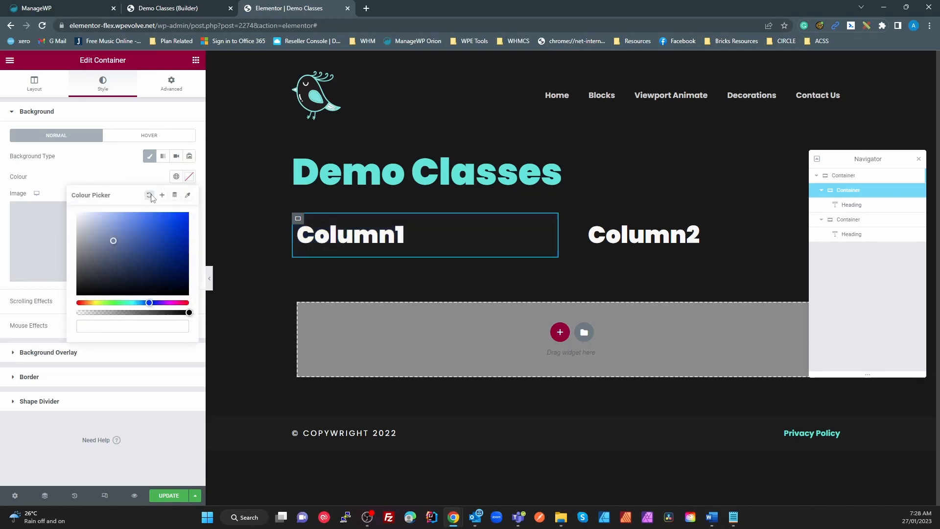
left_click(114, 177)
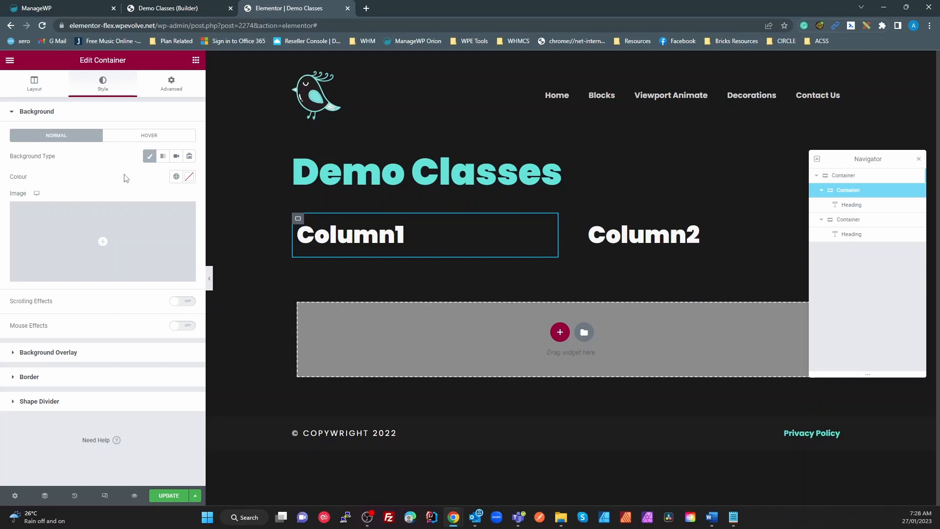
left_click(191, 9)
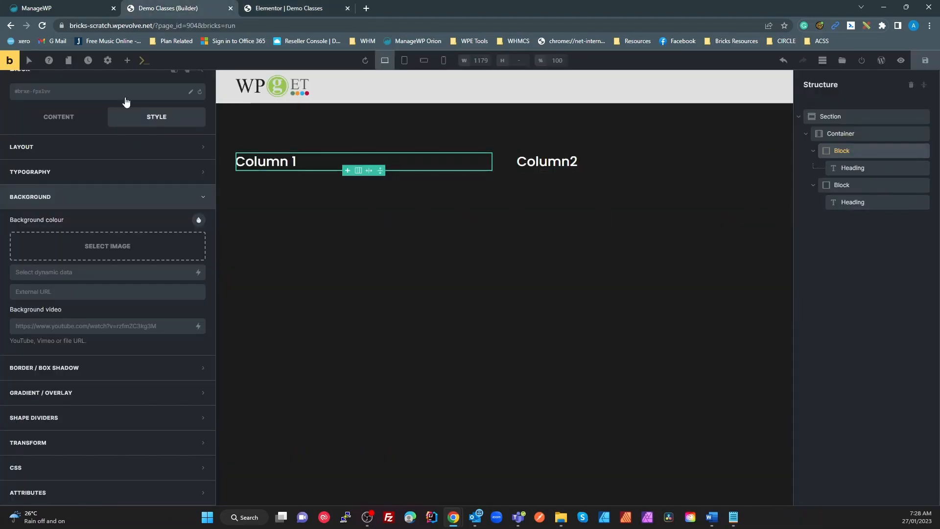
Step: Create a demo-column global class on Column 1 with the green #468717 background
left_click(86, 93)
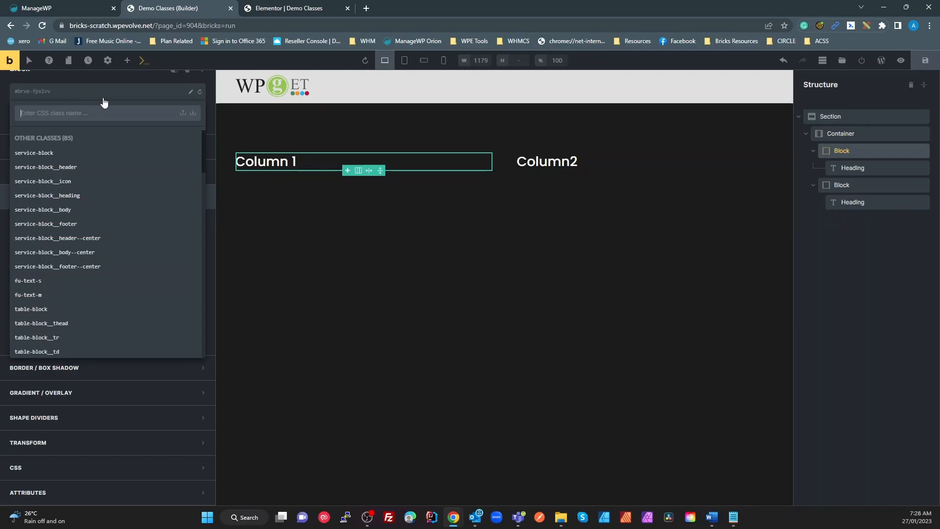
type("demo-co")
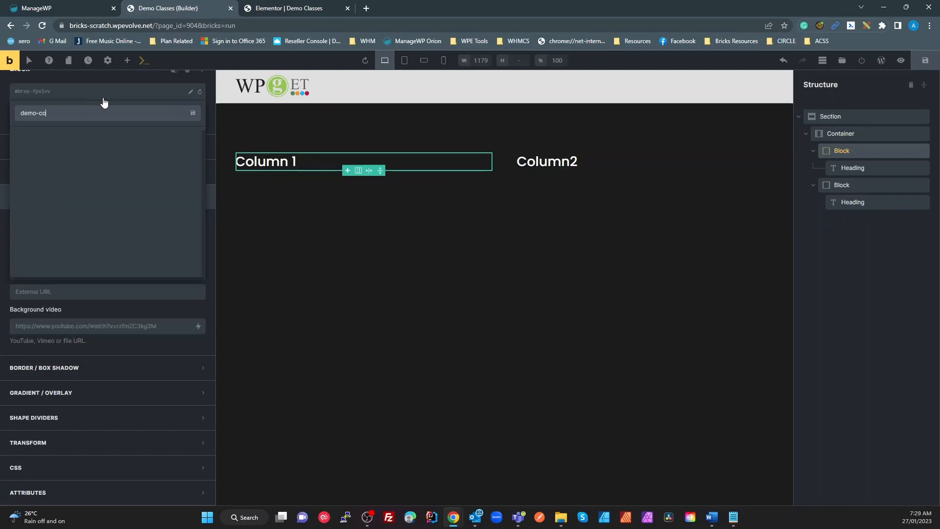
type("lumn")
key("Return")
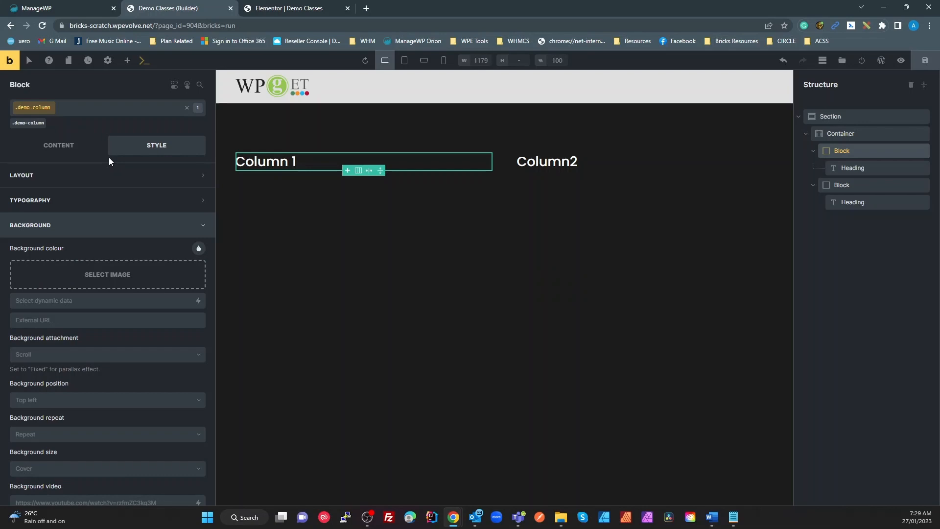
left_click(199, 249)
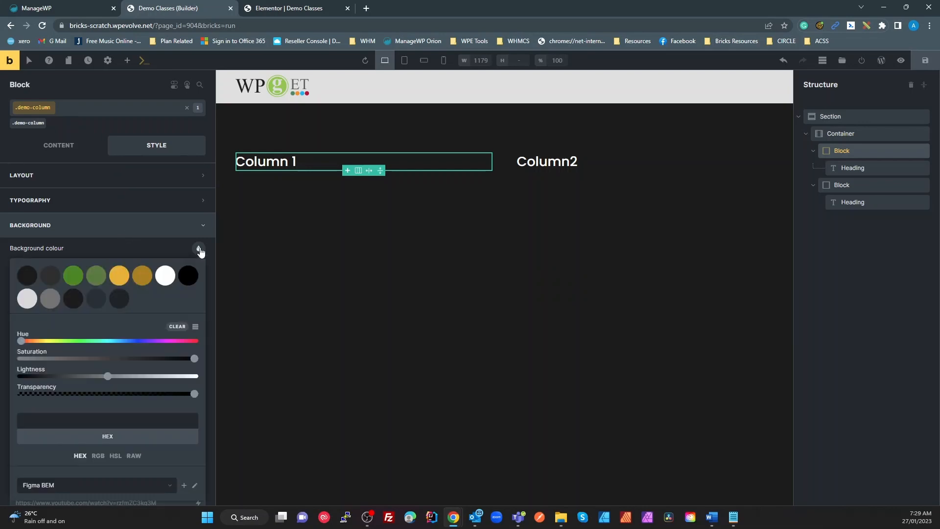
left_click(77, 277)
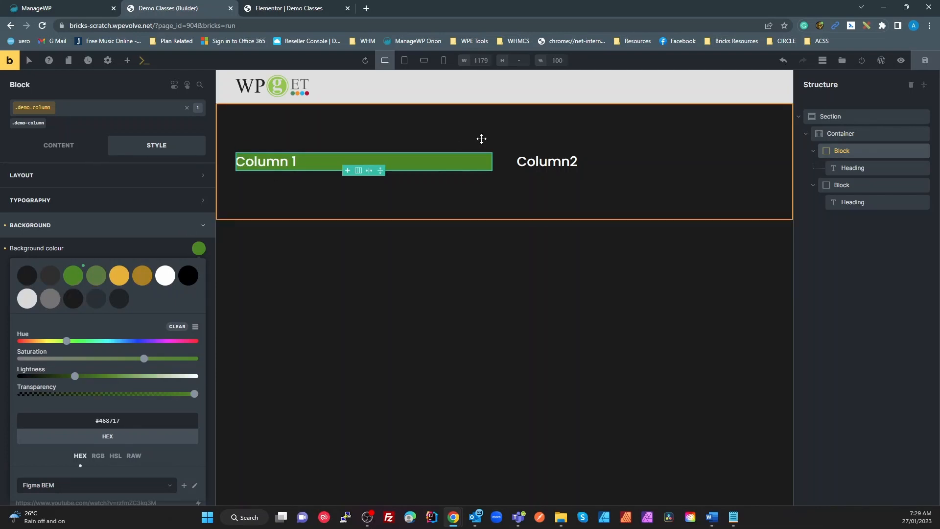
left_click(623, 165)
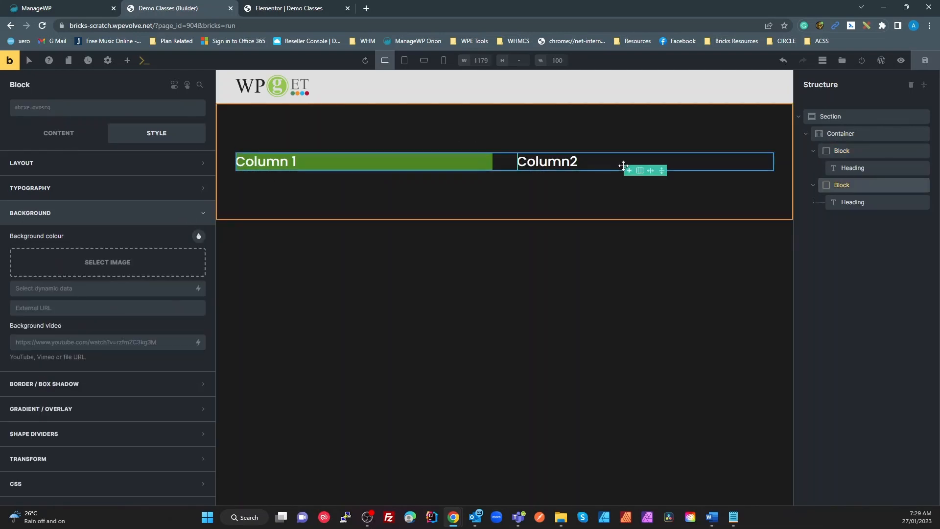
Step: Search 'dem' and apply the existing demo-column class to Column2
left_click(60, 112)
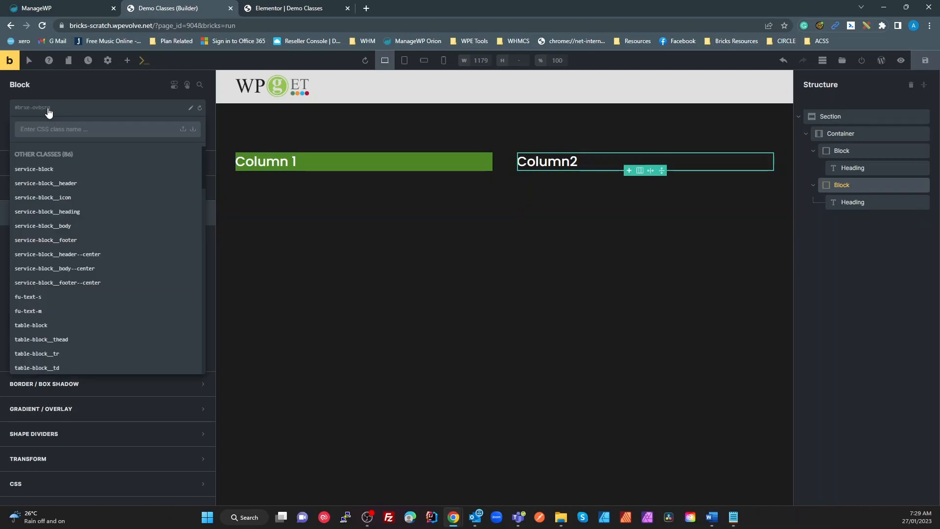
type("dem")
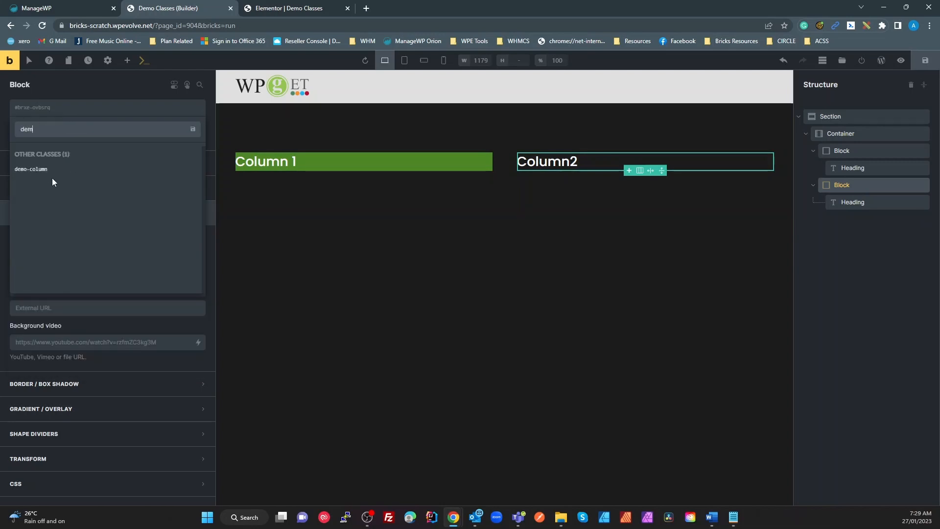
left_click(51, 173)
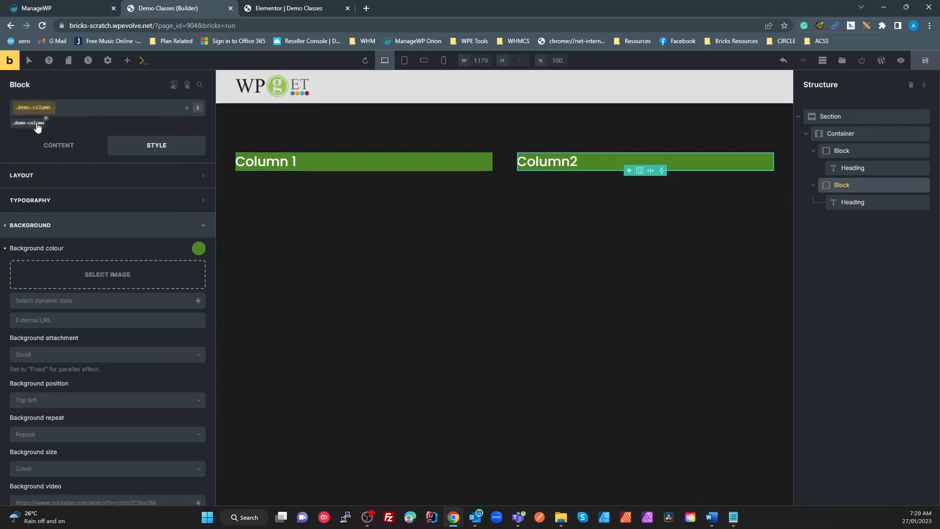
Step: Change demo-column's background to gold #e6b328 and give it 20 padding on all sides
left_click(198, 249)
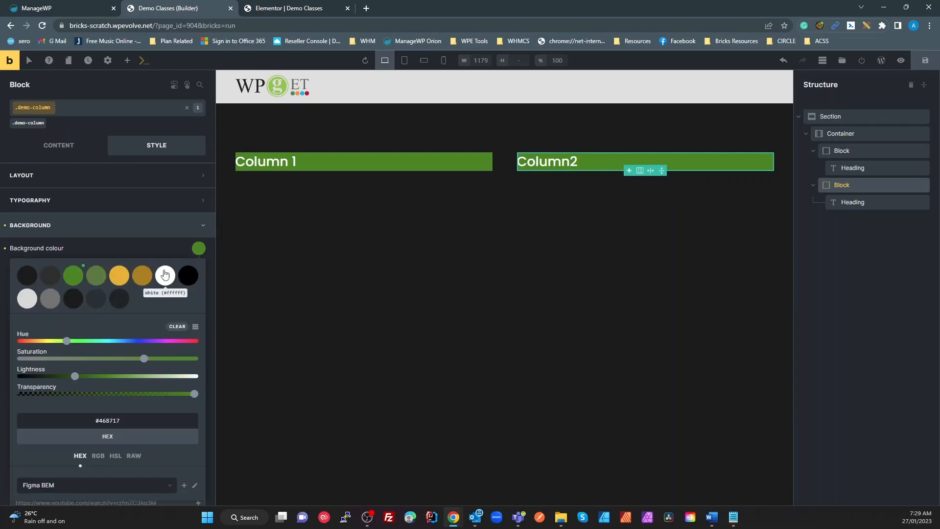
left_click(115, 278)
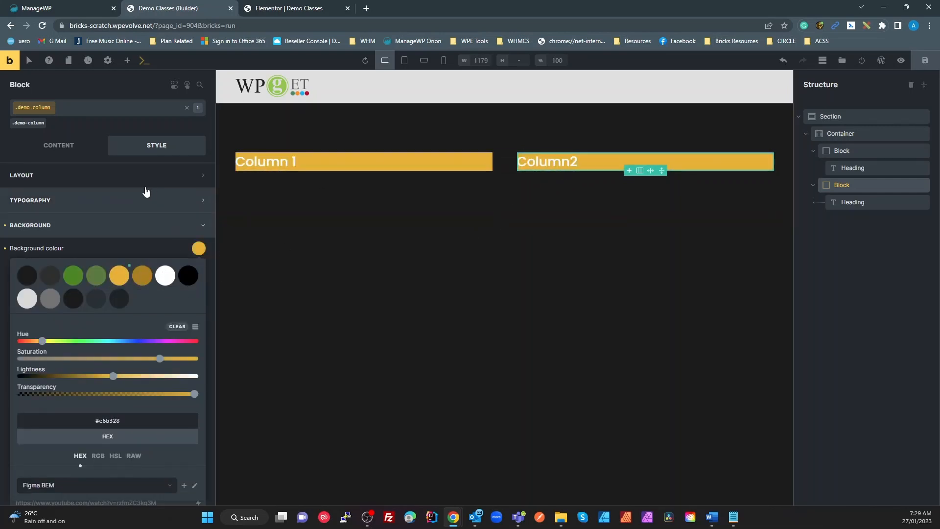
left_click(101, 175)
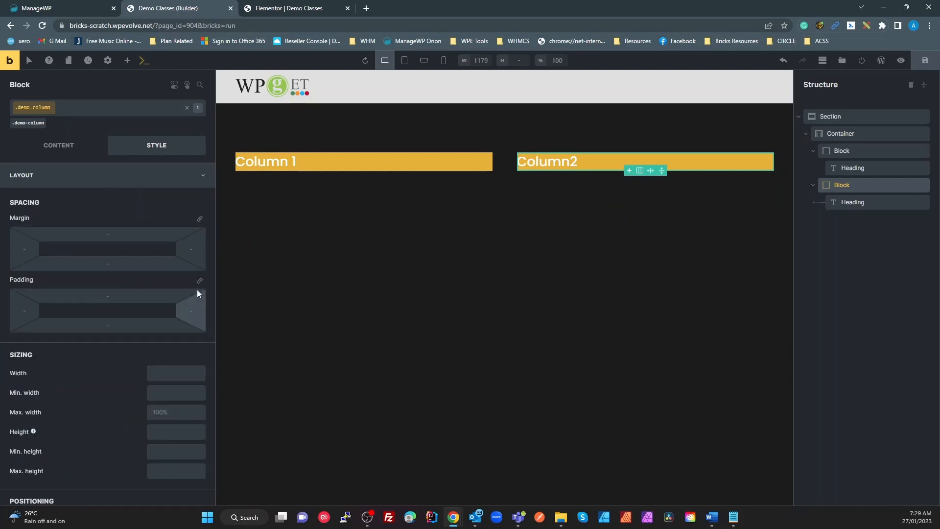
left_click(105, 297)
type("20")
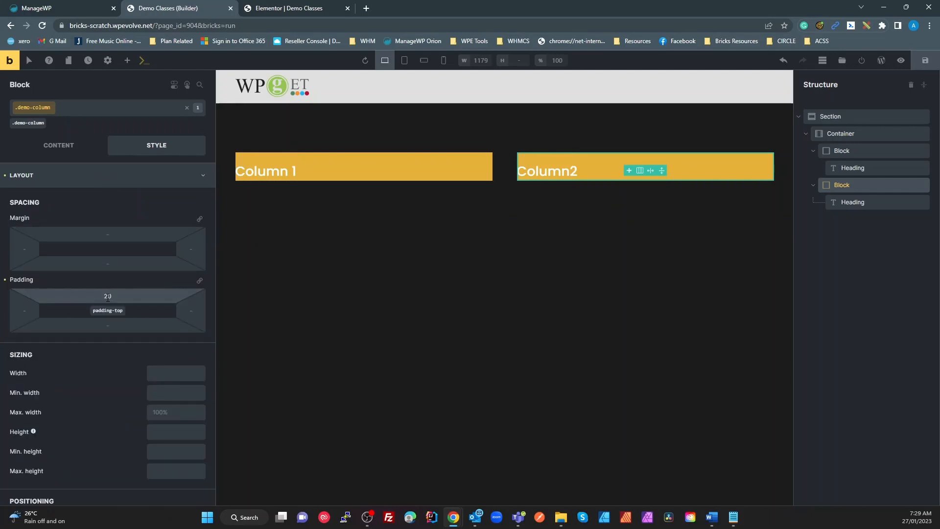
left_click(199, 280)
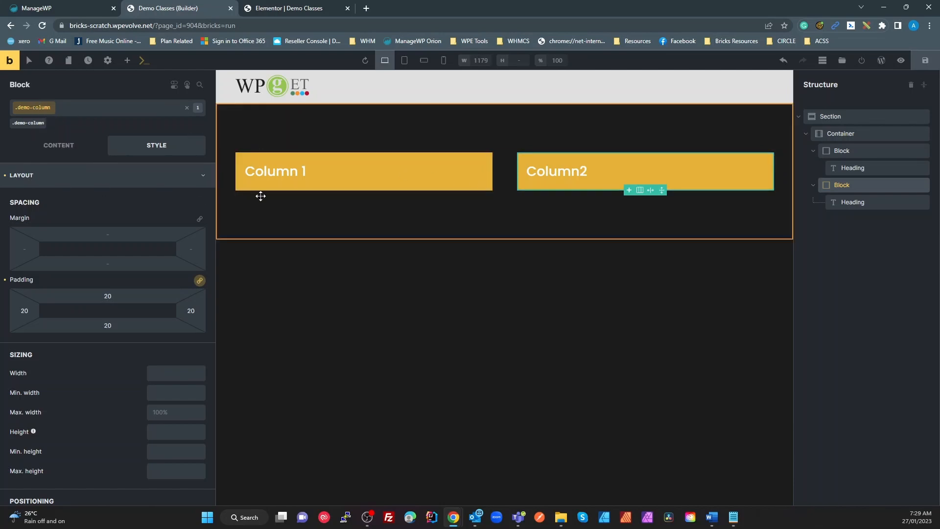
left_click(34, 186)
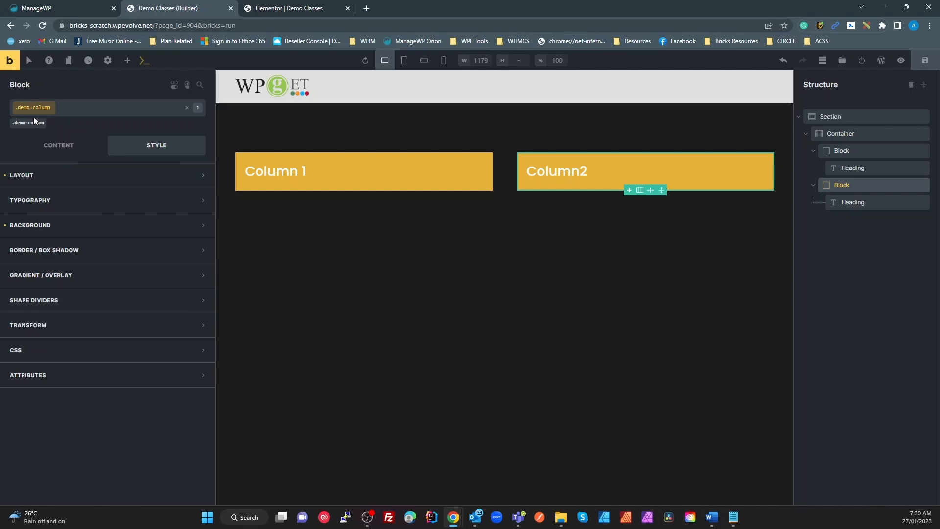
Step: Set the demo-column box shadow offsets to X 0, Y 0 and blur to 20
left_click(57, 251)
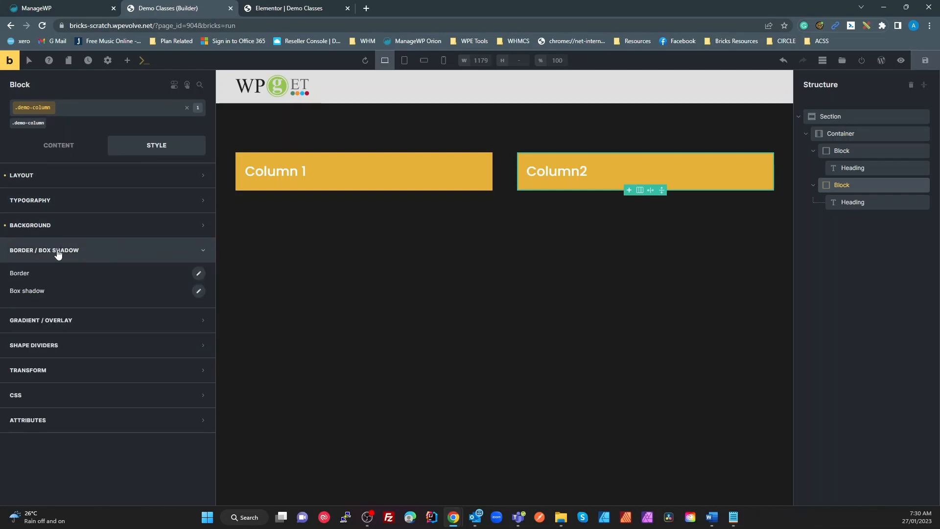
left_click(199, 291)
left_click(47, 345)
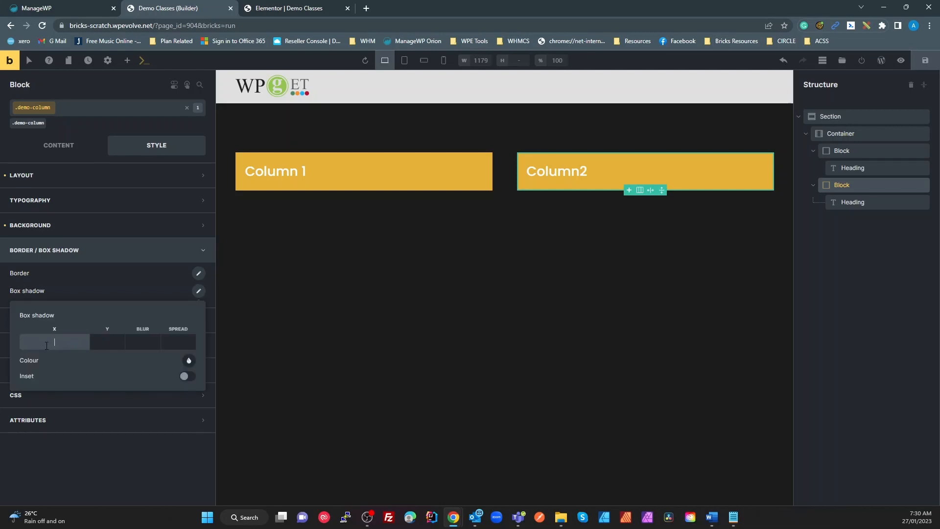
type("20")
left_click(122, 336)
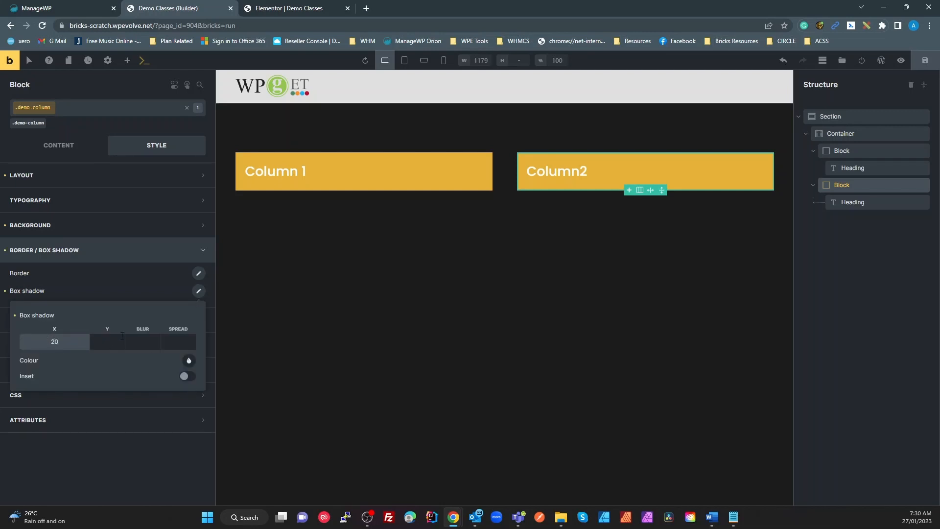
left_click(118, 342)
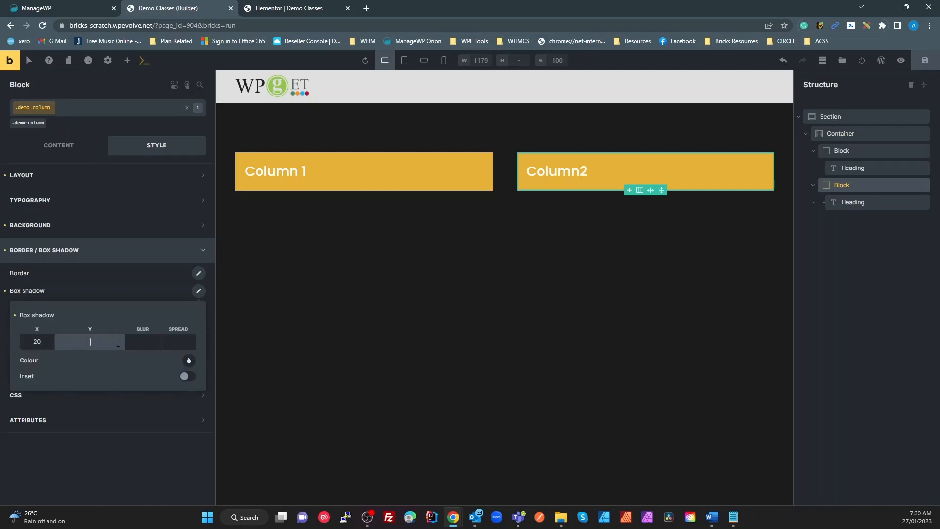
double_click(50, 340)
type("0")
key("Tab")
type("0")
key("Tab")
type("20")
key("Tab")
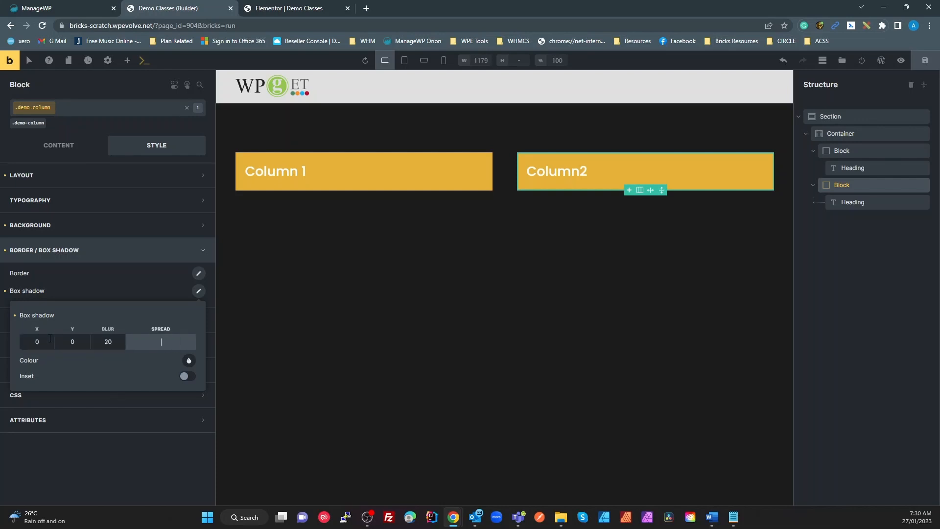
Step: Make the shadow inset with a black colour, then close the shadow settings
left_click(187, 376)
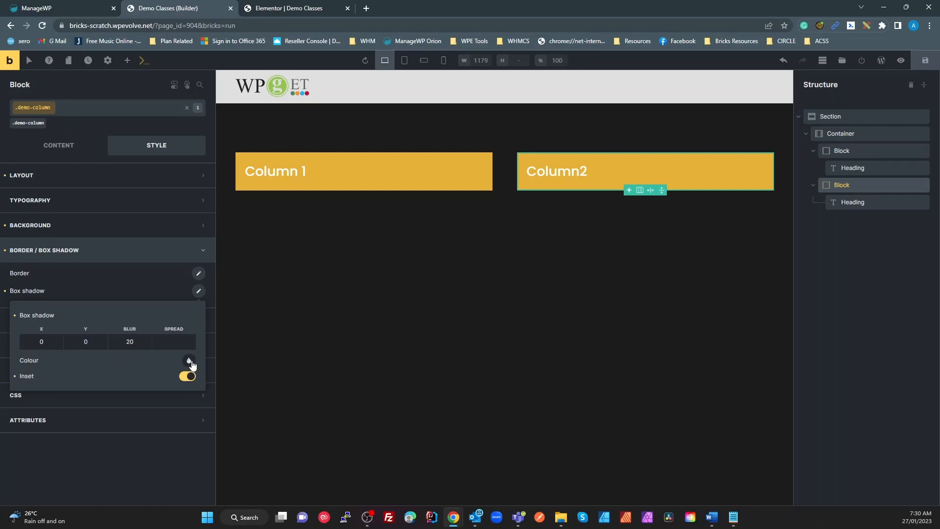
left_click(189, 361)
left_click(180, 386)
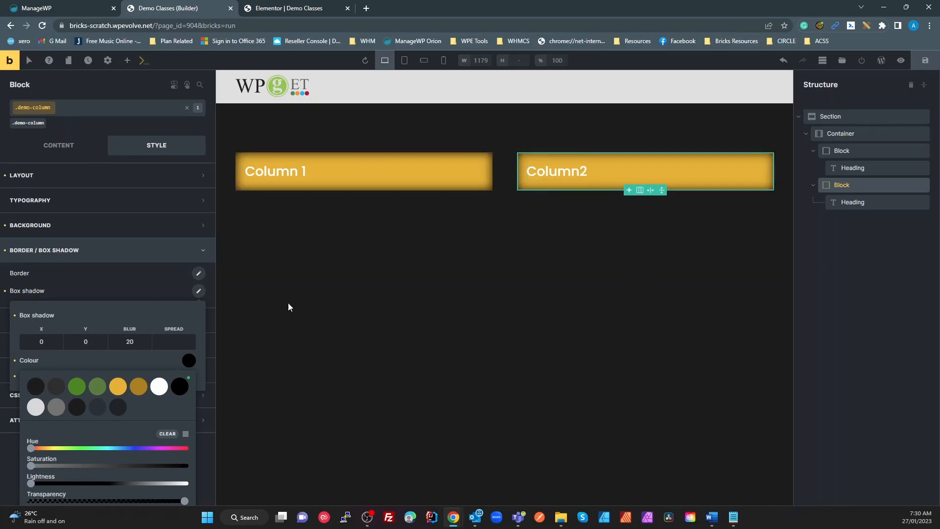
left_click(130, 279)
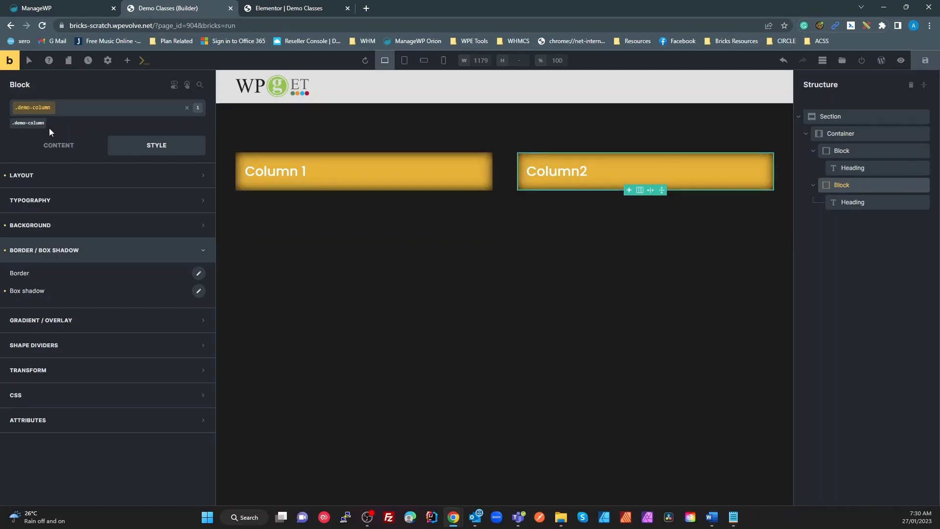
Step: Set Column2's own linked padding to 40 on all sides, then reselect the .demo-column class
left_click(188, 109)
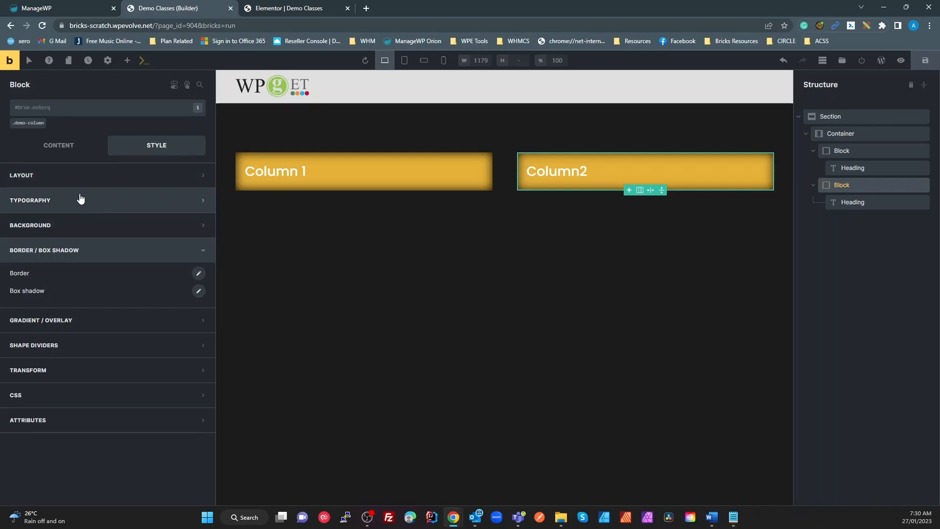
left_click(69, 181)
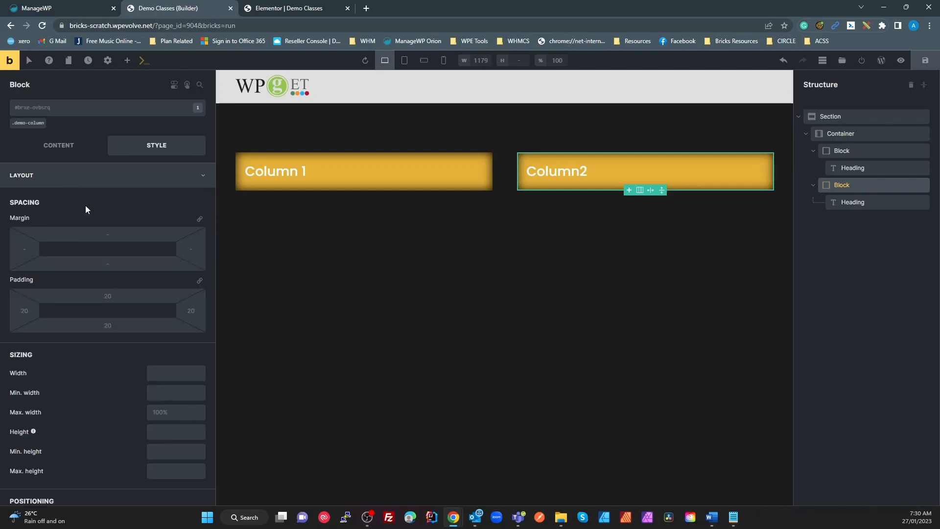
left_click(200, 281)
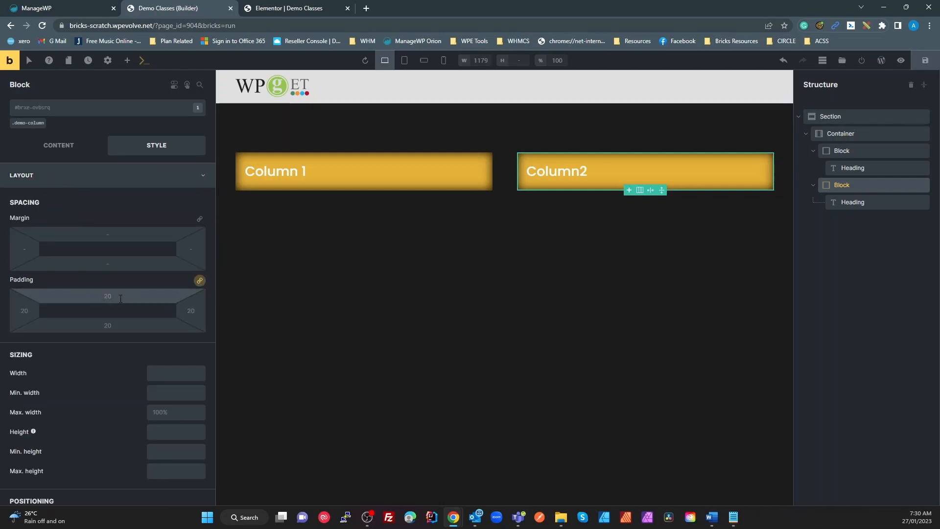
double_click(113, 298)
type("40")
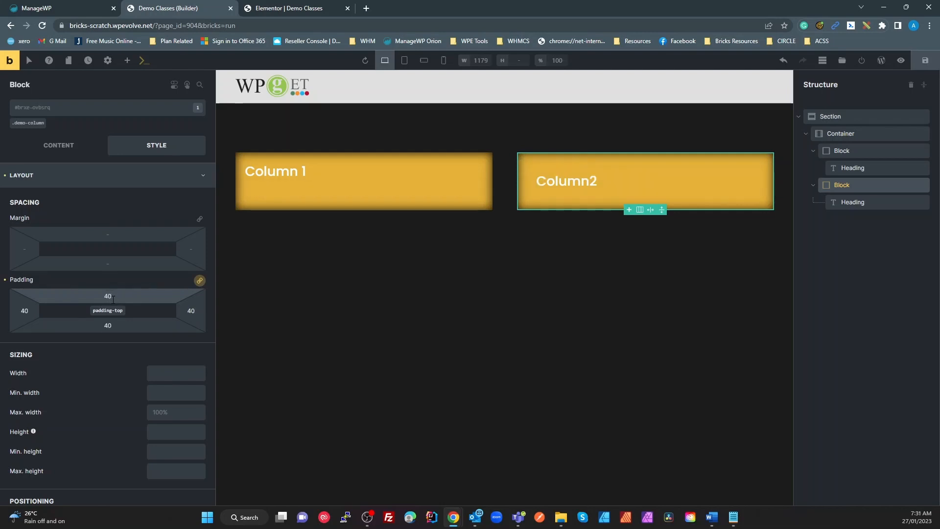
key("Tab")
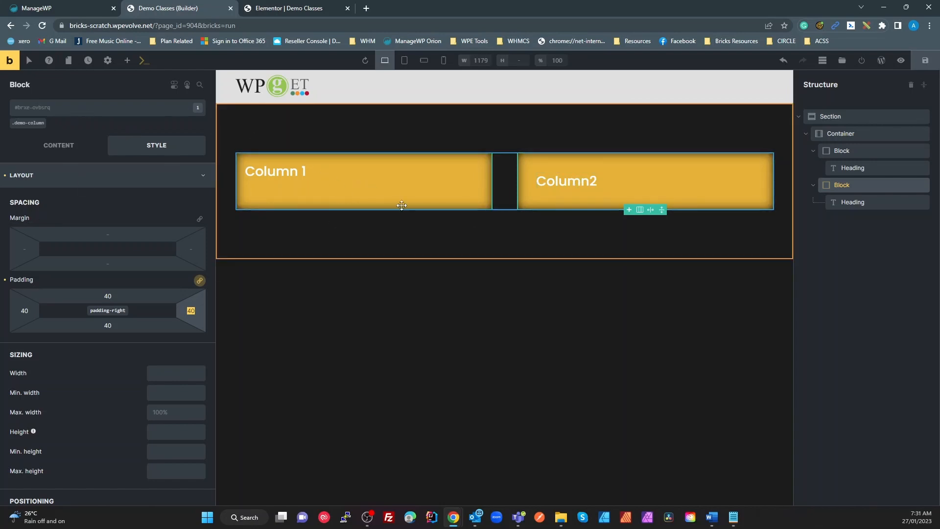
left_click(28, 122)
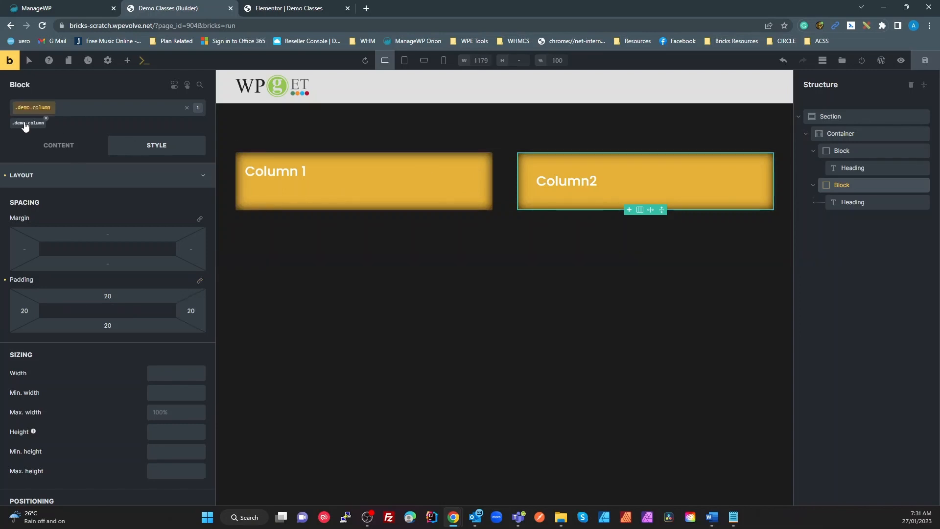
Step: Browse the Layout, Background and Border style groups of the demo-column class
left_click(27, 176)
left_click(26, 176)
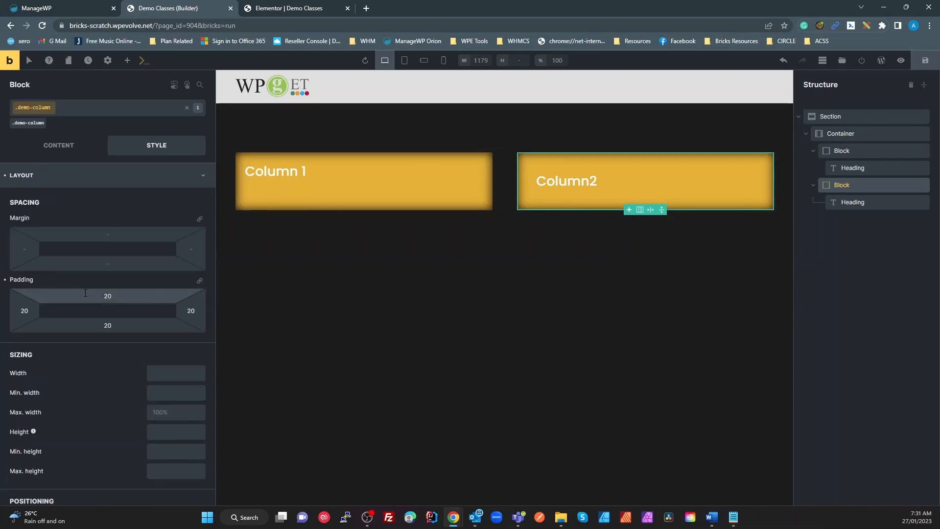
left_click(35, 176)
left_click(41, 226)
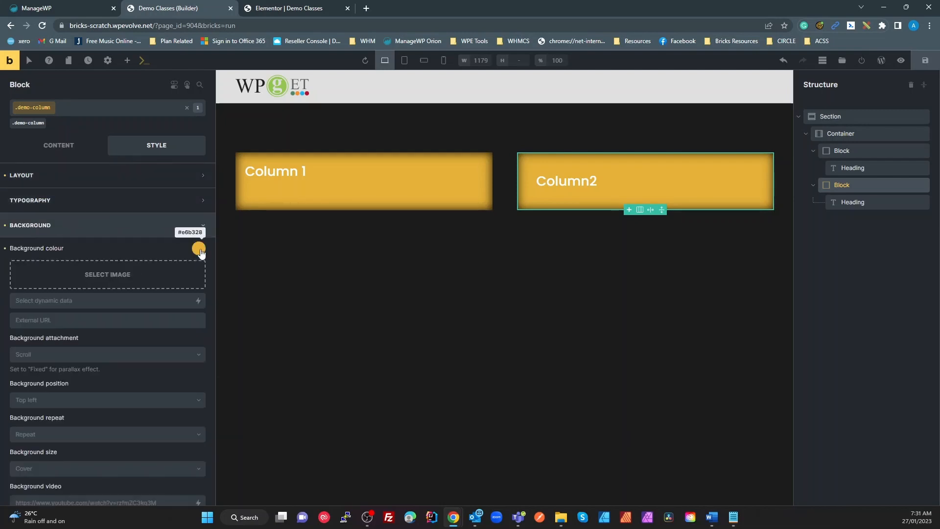
left_click(28, 224)
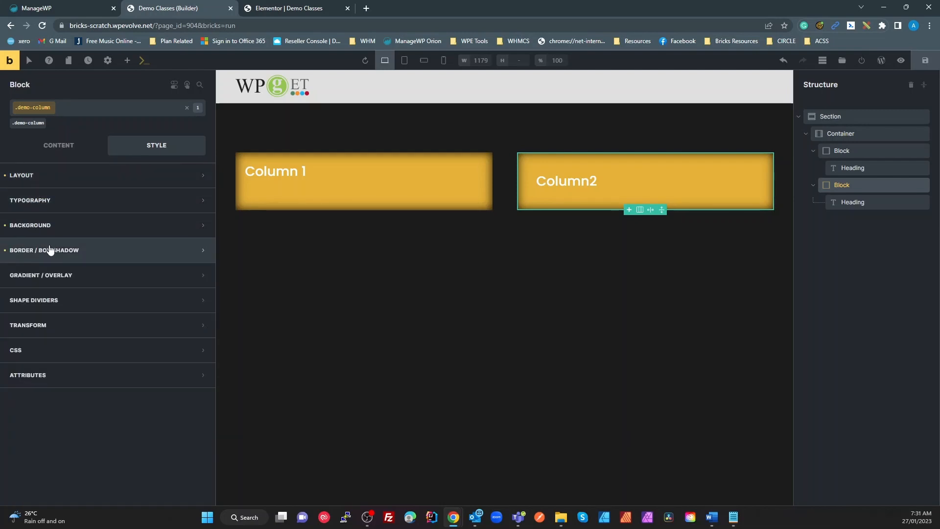
left_click(48, 250)
left_click(64, 227)
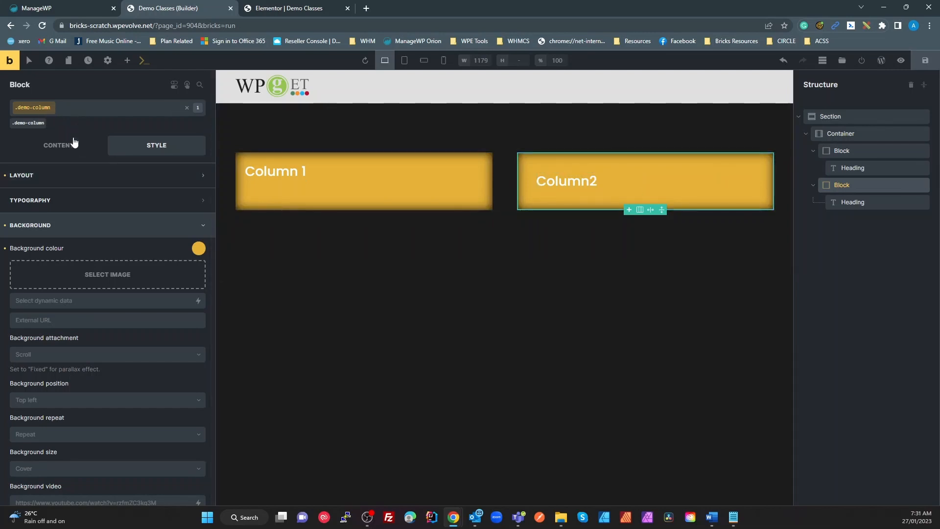
Step: Style Column2 by ID with a darker gold #aa8213 background colour
left_click(188, 108)
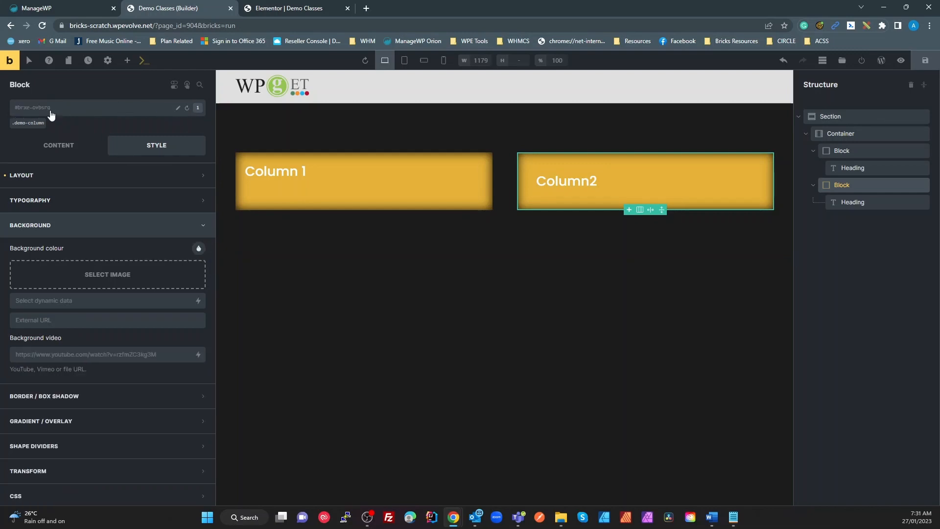
left_click(57, 175)
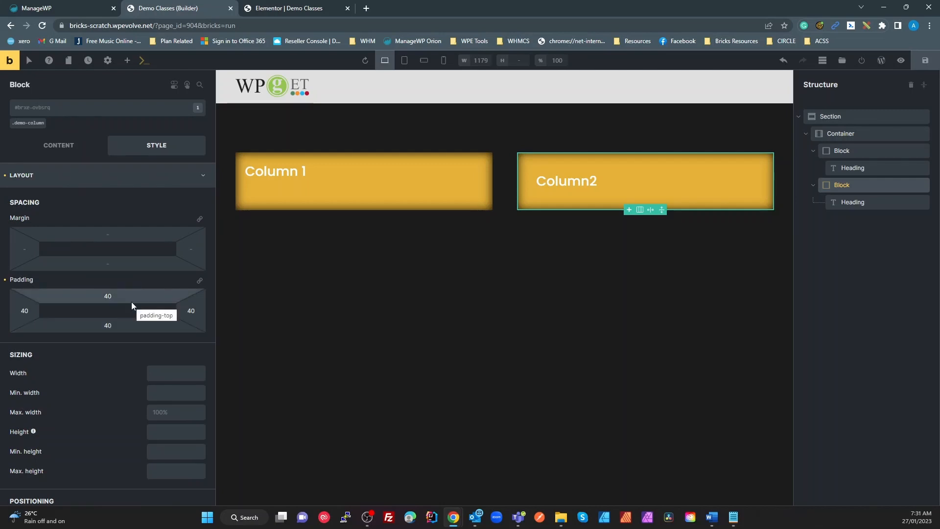
left_click(71, 182)
left_click(69, 225)
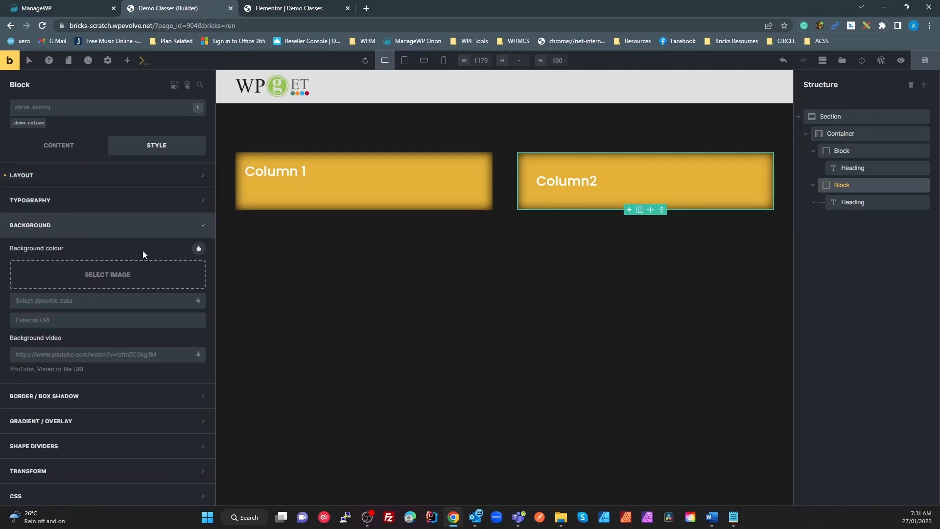
left_click(199, 249)
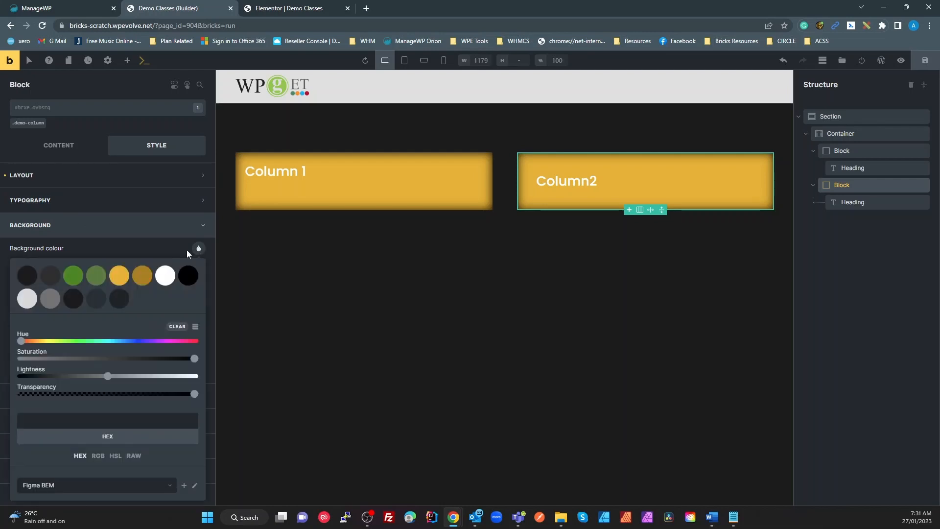
left_click(141, 281)
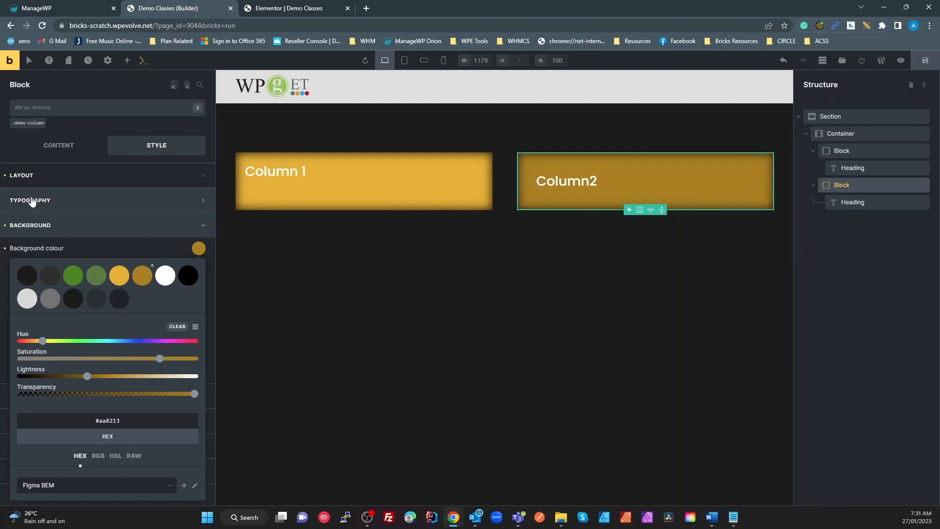
left_click(6, 177)
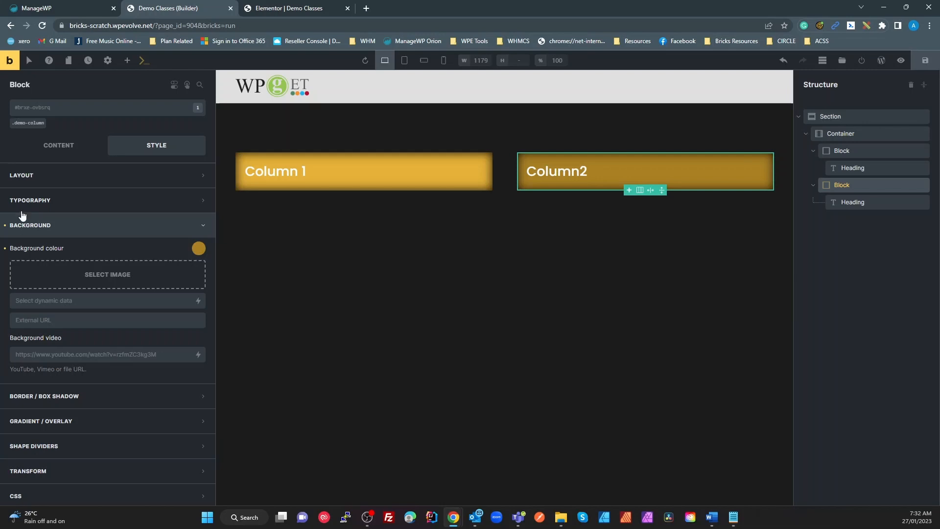
Step: Reselect the .demo-column class and switch to the Tablet portrait breakpoint
left_click(32, 125)
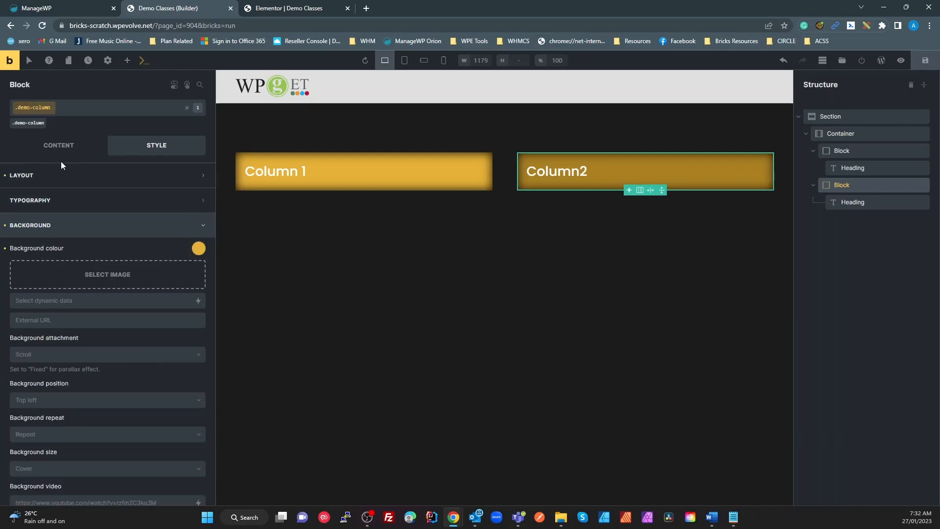
left_click(44, 226)
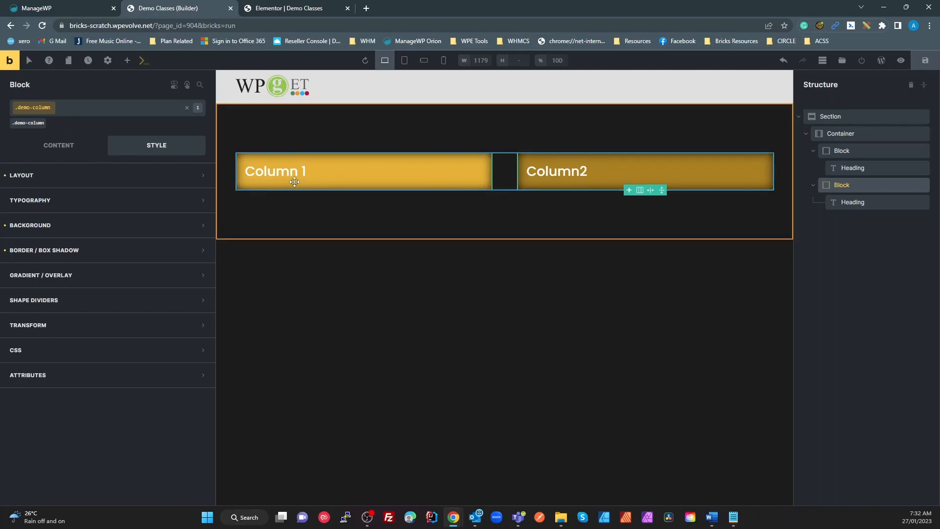
left_click(405, 63)
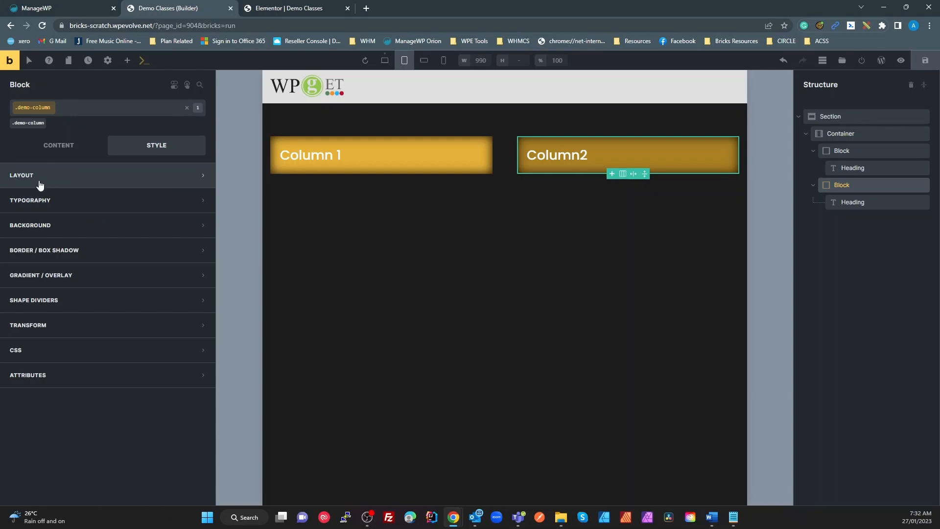
Step: Give the tablet box shadow X 0, Y 0, blur 5, black colour and inset
left_click(58, 252)
left_click(199, 292)
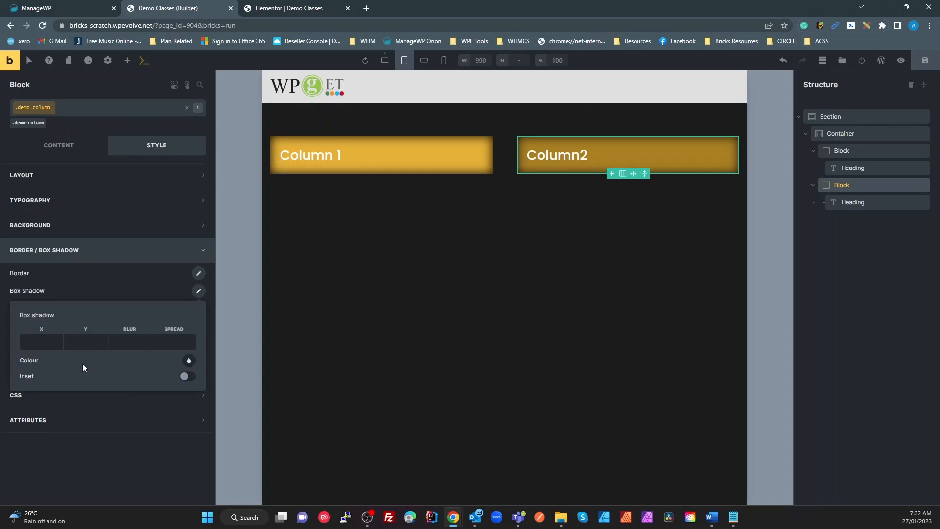
left_click(32, 346)
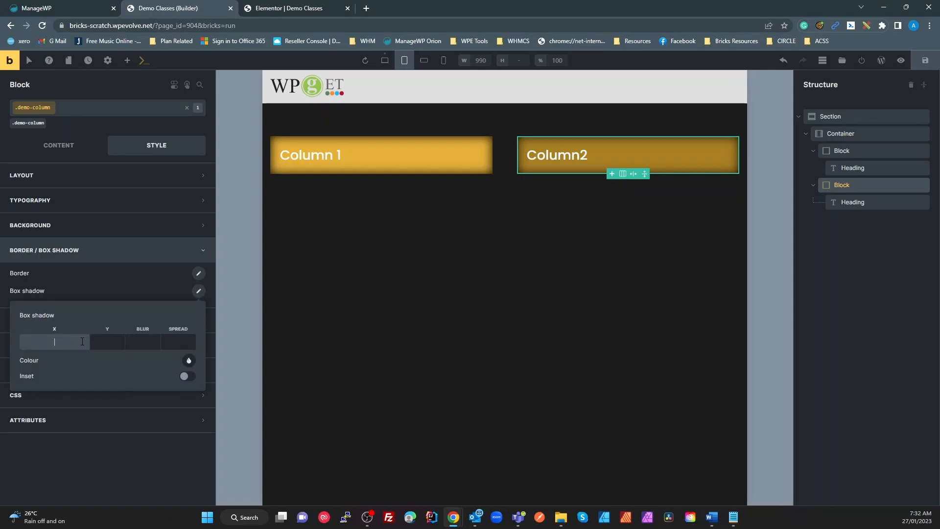
type("0")
left_click(101, 342)
type("0")
left_click(146, 342)
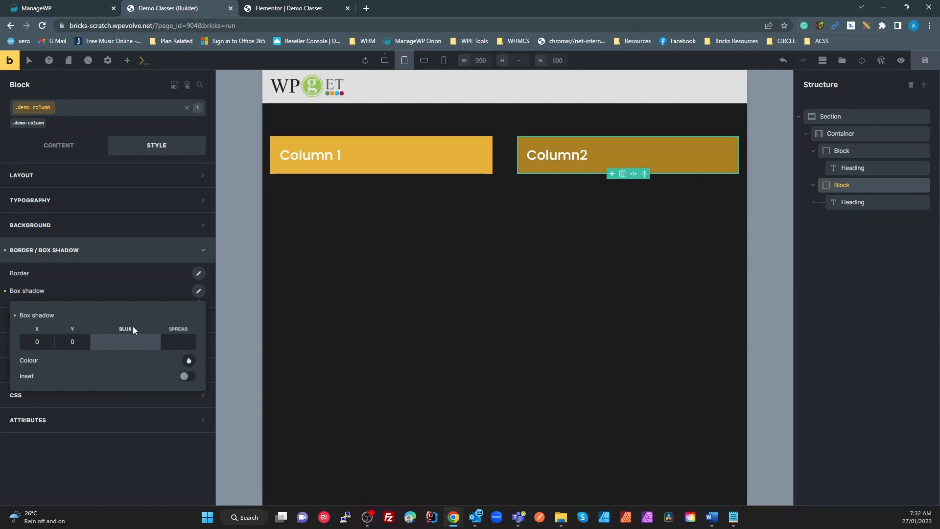
type("5")
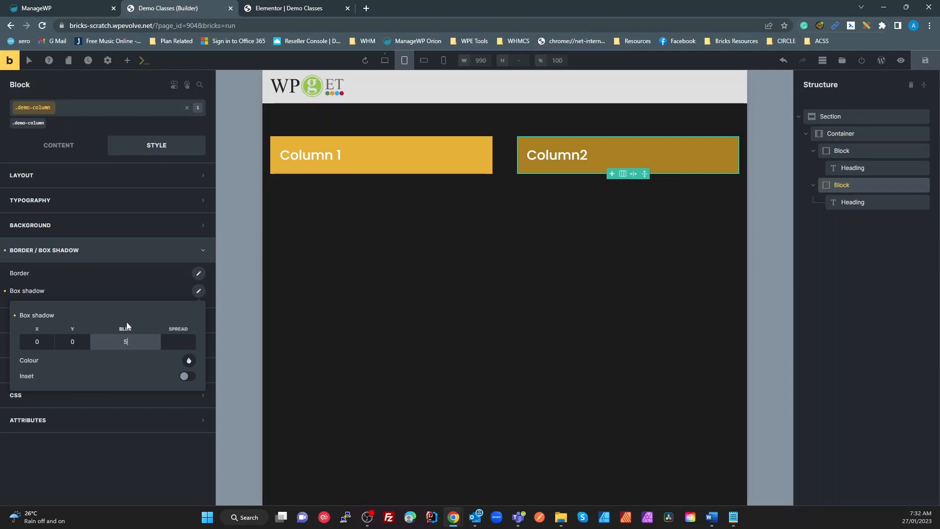
left_click(188, 361)
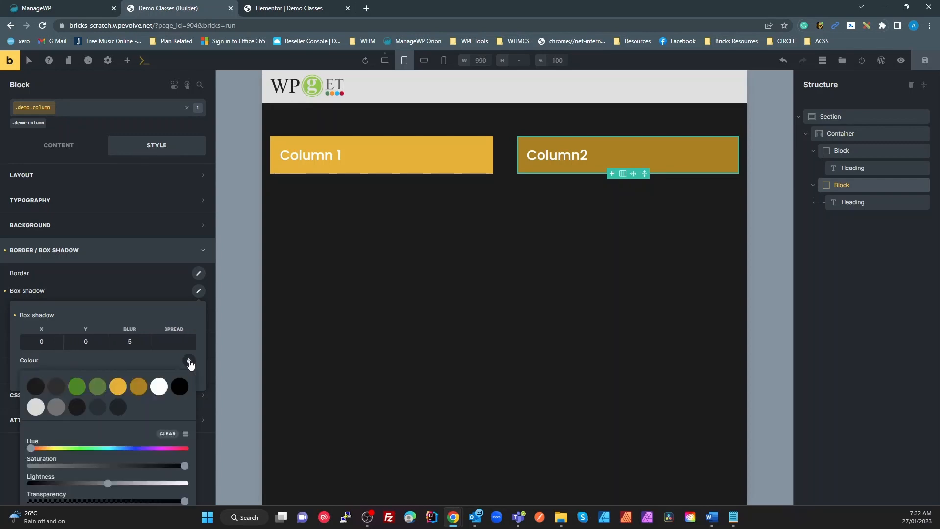
left_click(180, 386)
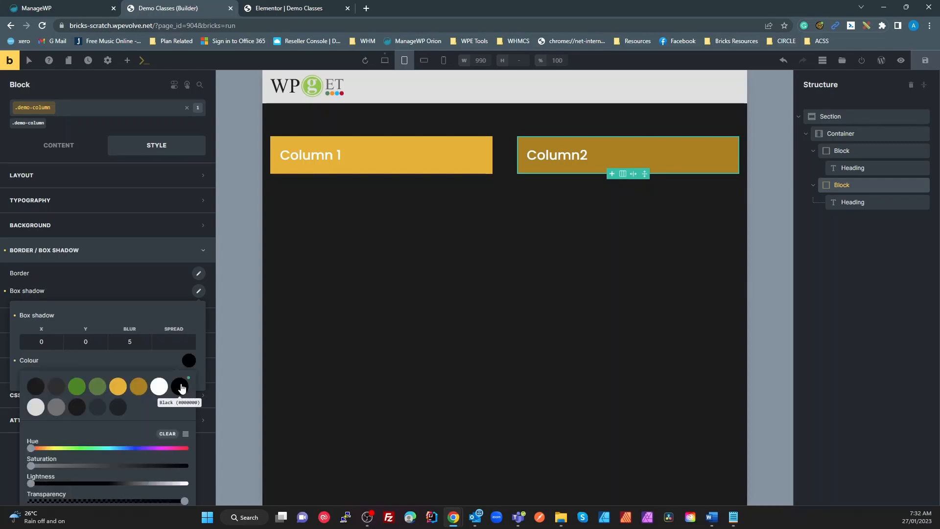
left_click(187, 377)
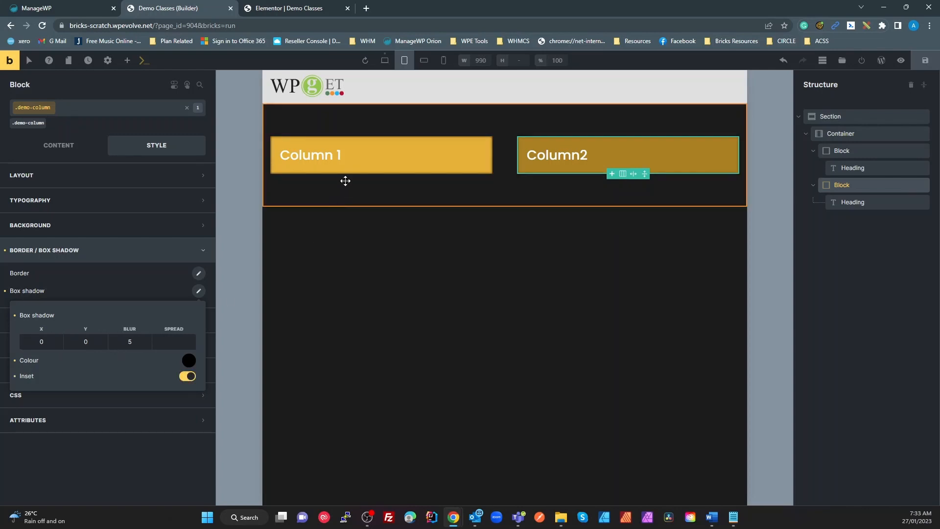
Step: Compare the desktop and tablet portrait shadows, then deselect the block
left_click(385, 60)
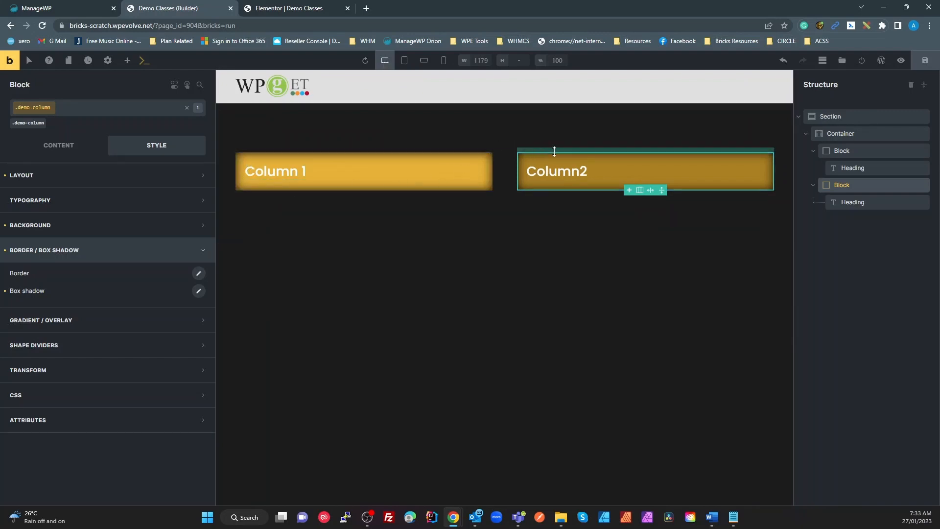
left_click(405, 60)
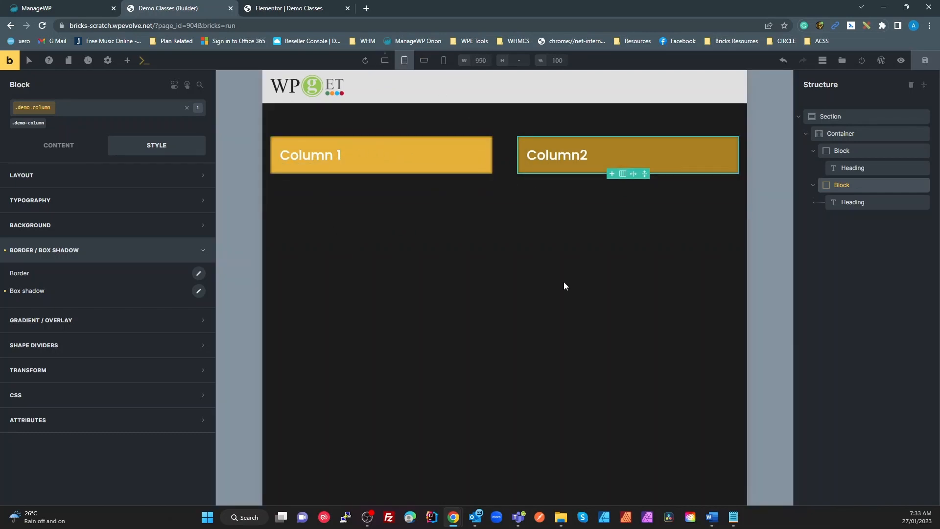
left_click(566, 307)
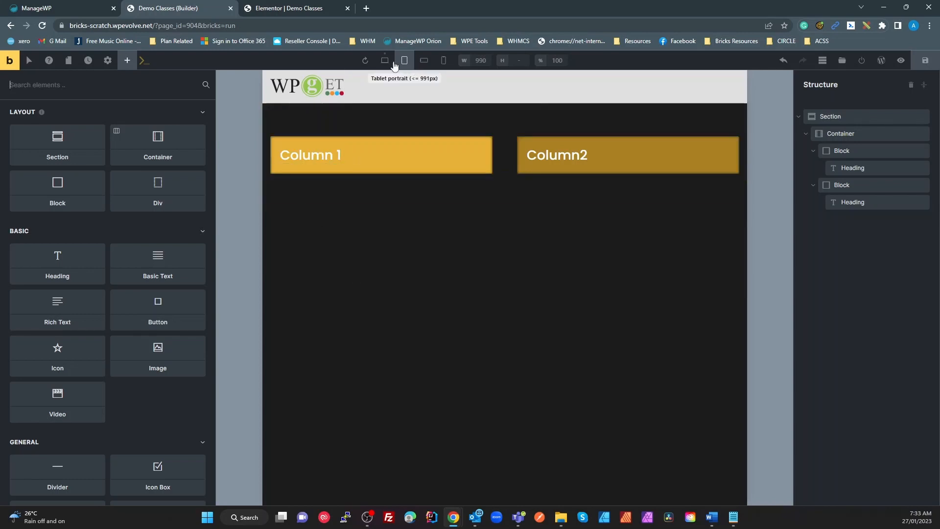
Step: Select Column 1 via .demo-column and set its tablet padding to 10, versus 20 on desktop
left_click(373, 142)
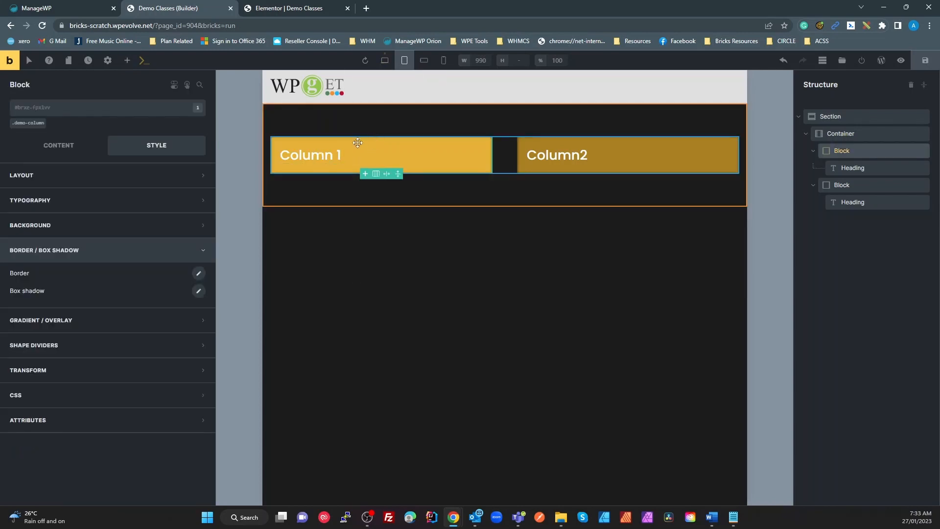
left_click(30, 123)
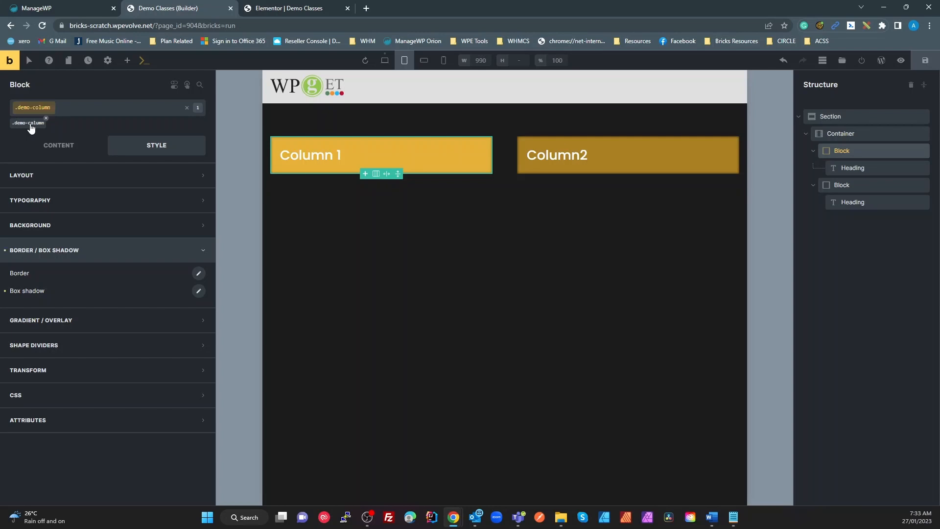
left_click(30, 177)
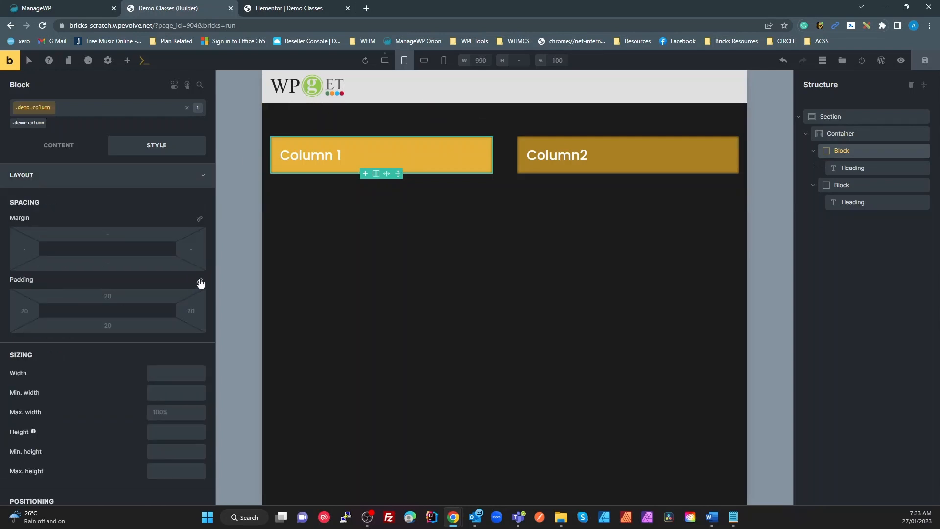
left_click(113, 295)
type("10")
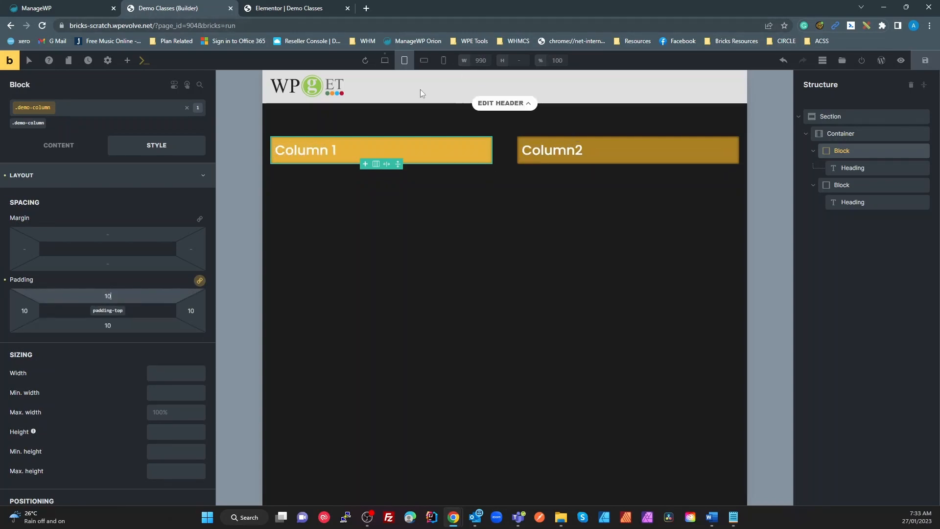
left_click(384, 60)
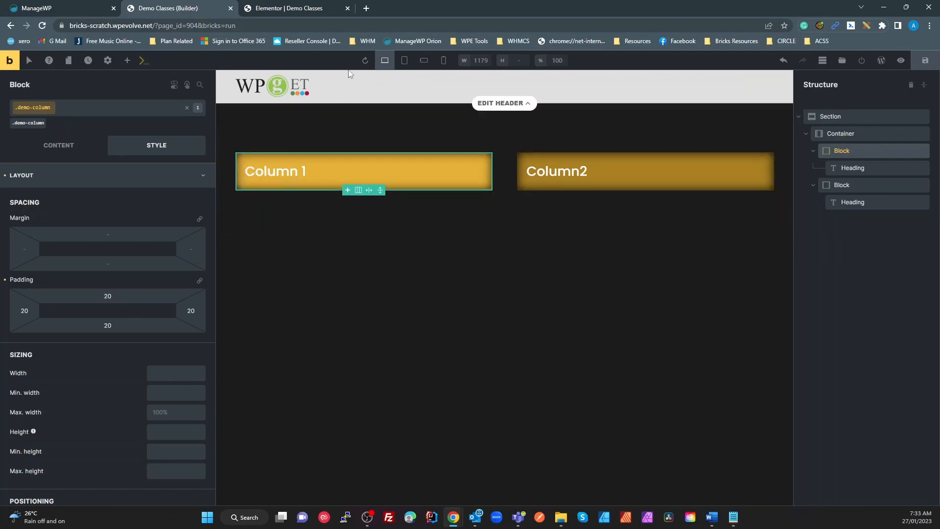
left_click(405, 60)
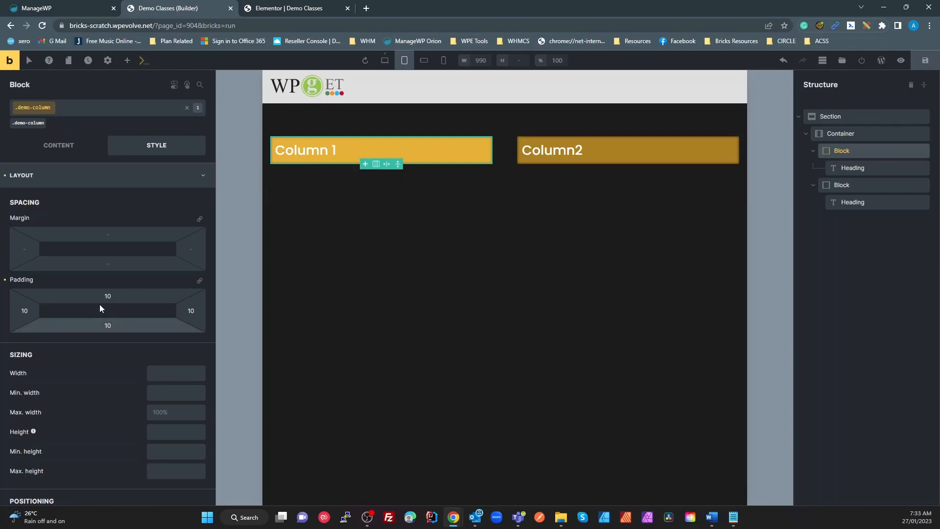
left_click(21, 183)
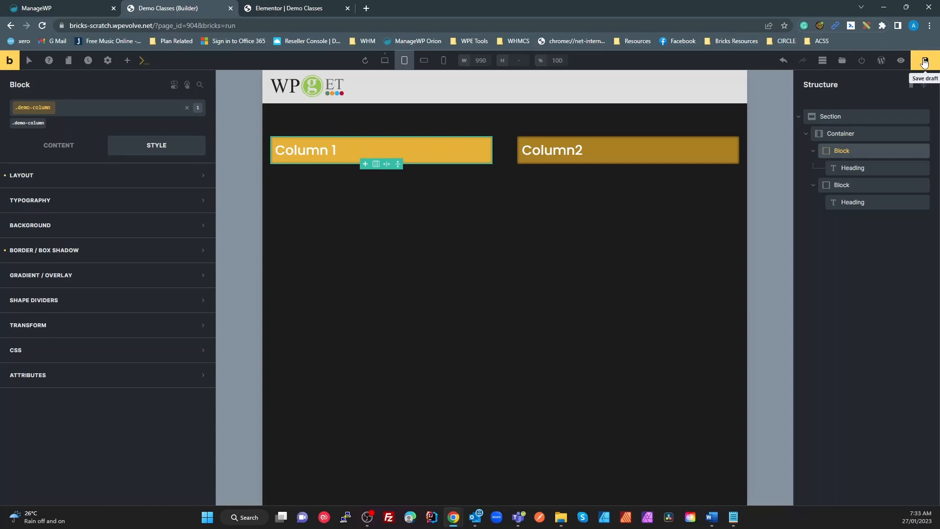
Step: Open the live page in a new tab, view its source and search for 'demo'
left_click(901, 61)
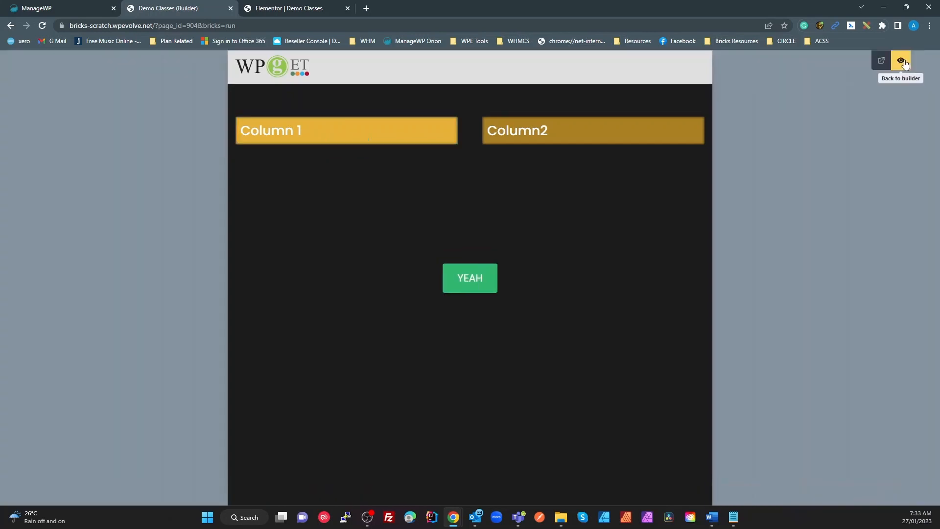
left_click(882, 68)
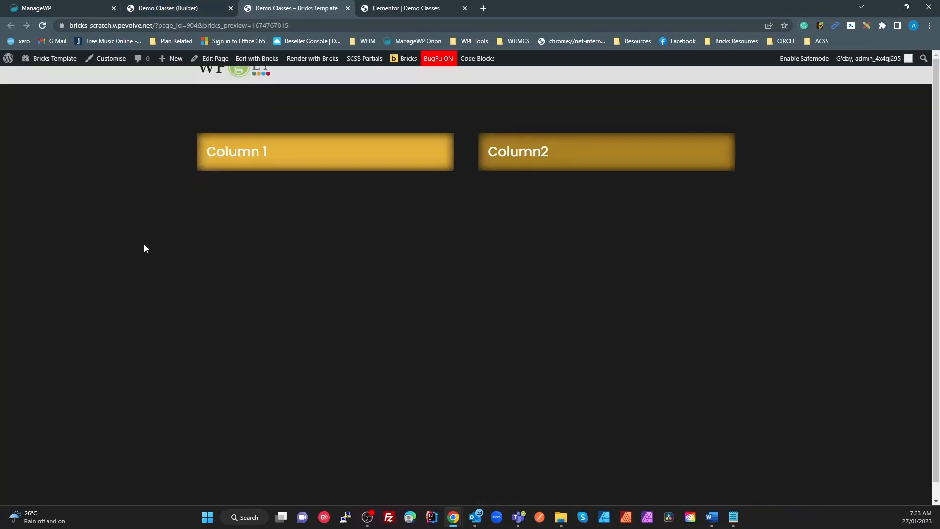
right_click(151, 234)
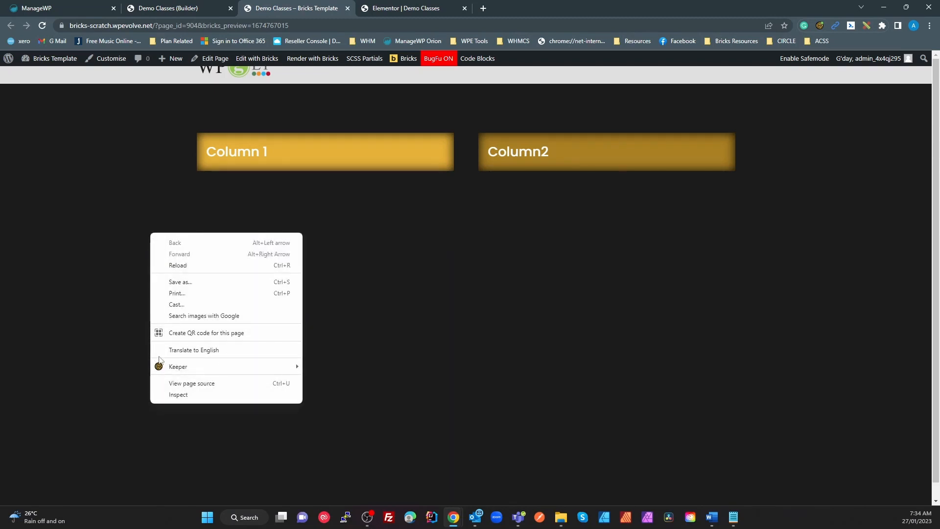
left_click(201, 384)
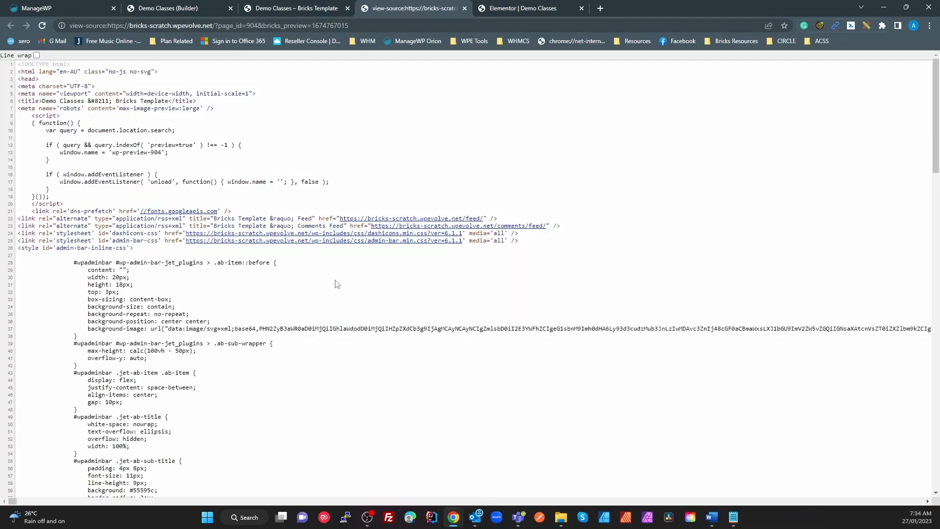
key("ctrl+f")
type("demo-c")
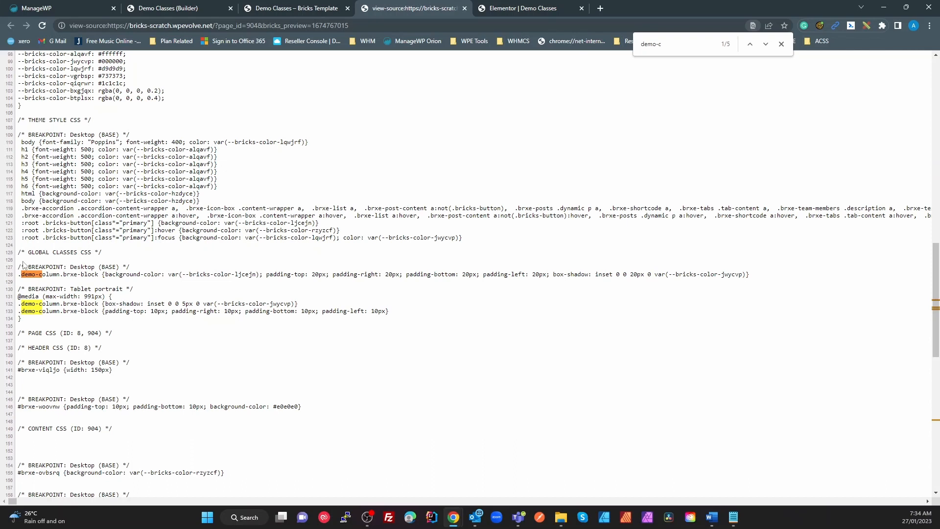
Step: Highlight the desktop .demo-column rule and the 991px tablet rule, then return to the live page
left_click_drag(94, 267, 21, 274)
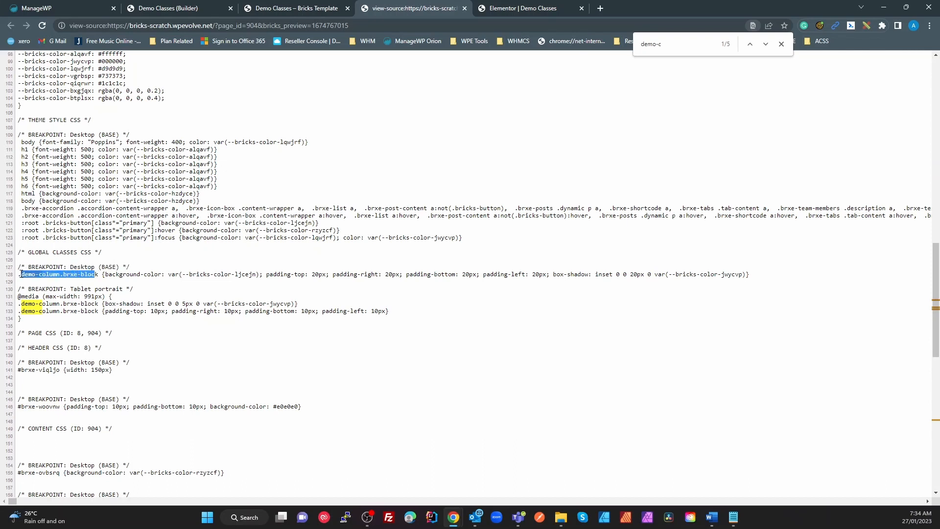
left_click_drag(119, 274, 762, 278)
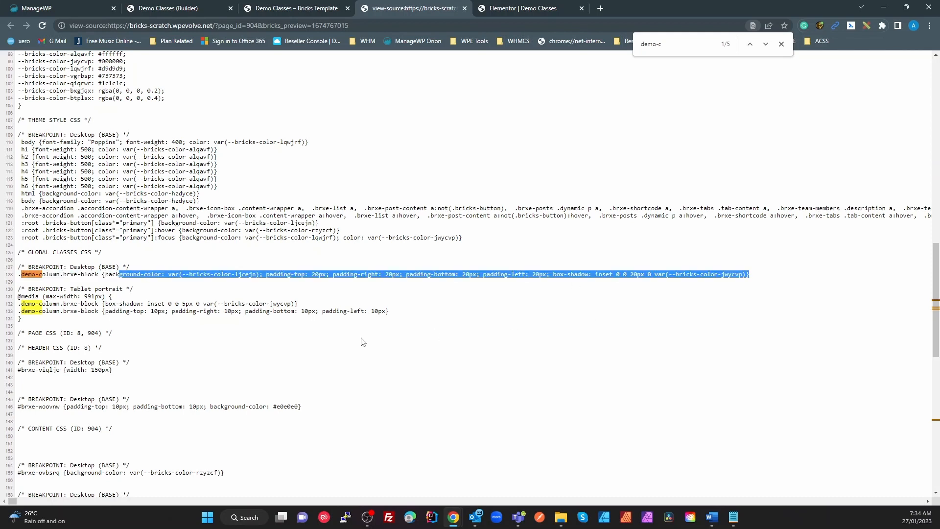
left_click_drag(98, 297, 81, 296)
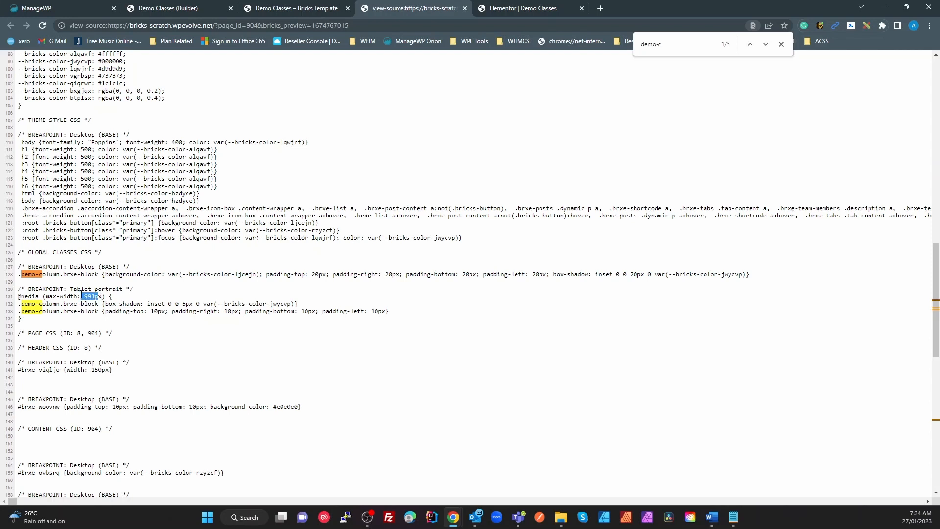
left_click_drag(24, 304, 313, 307)
left_click(112, 319)
left_click_drag(22, 251, 56, 320)
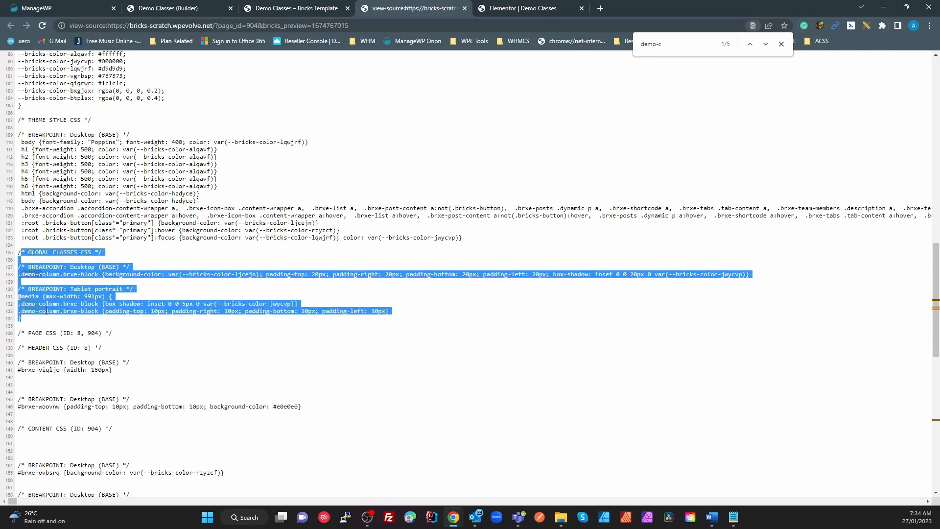
left_click(293, 9)
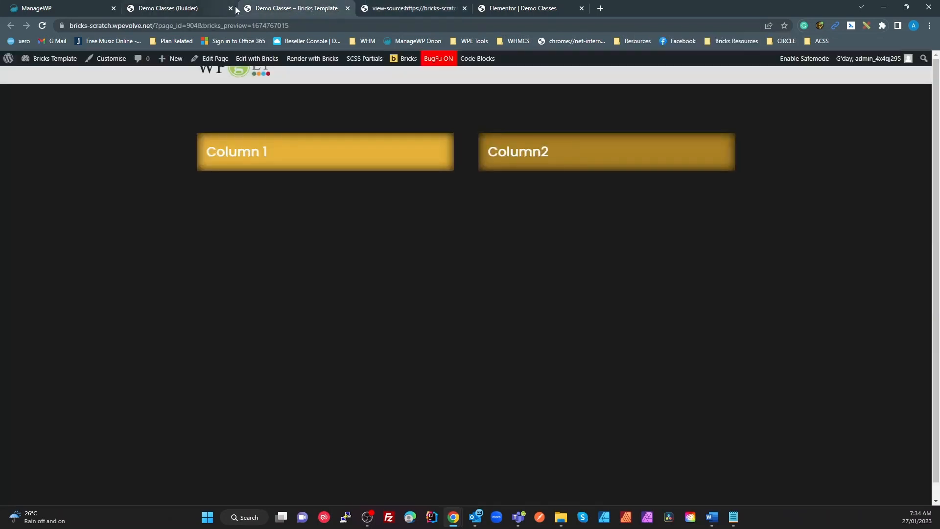
Step: Return to the builder, leave preview and switch the canvas to desktop width
left_click(198, 9)
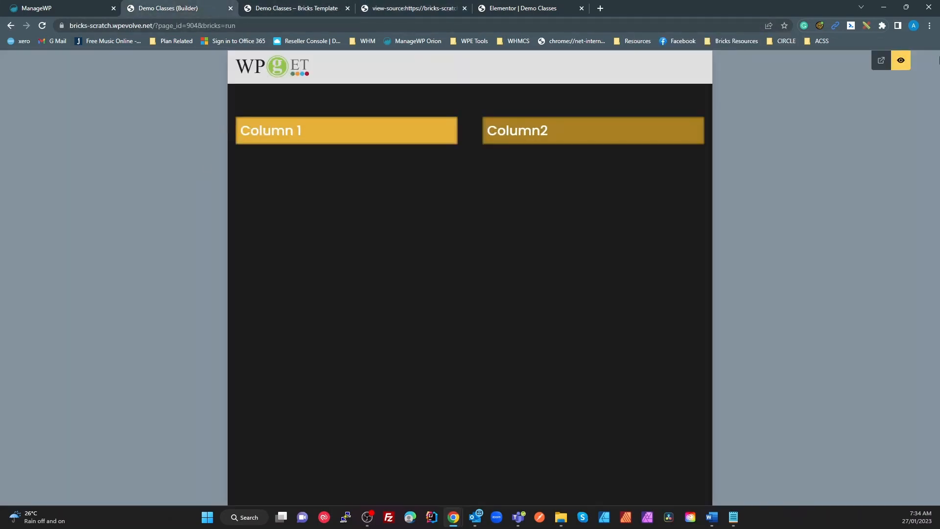
left_click(901, 60)
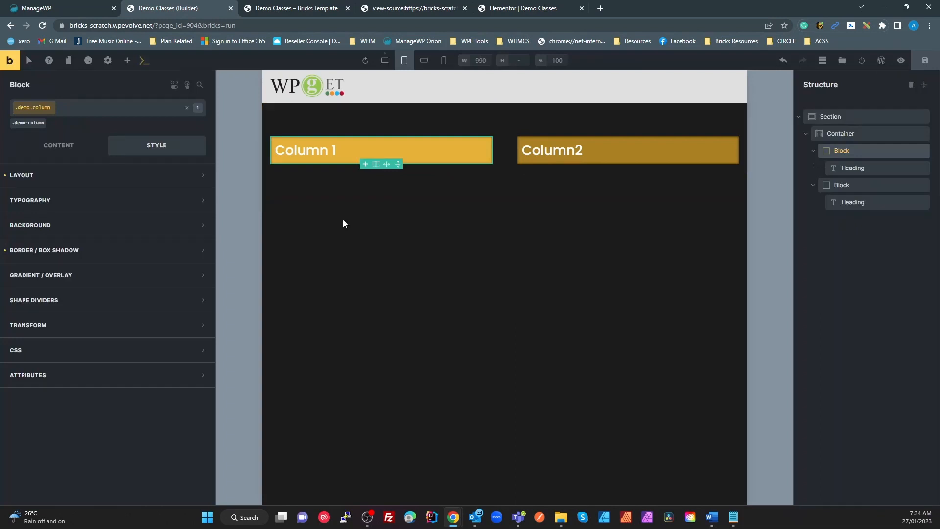
left_click(384, 61)
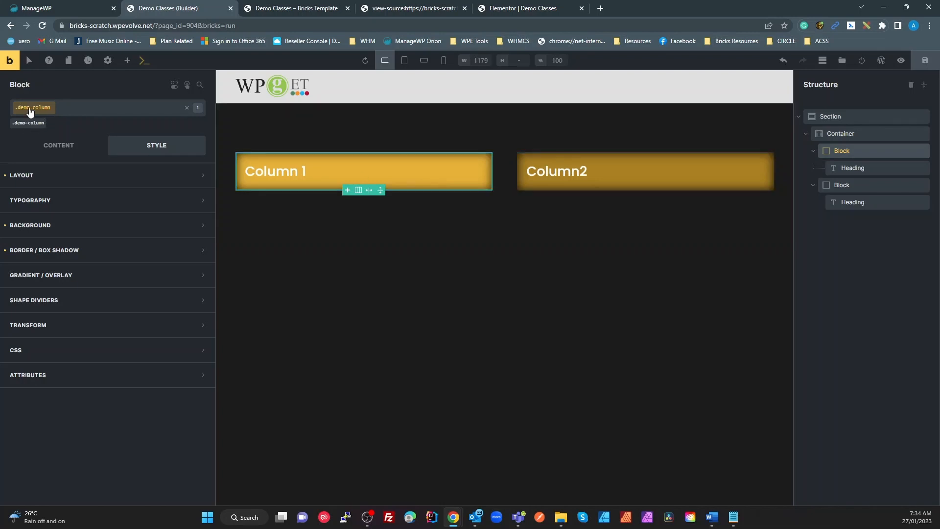
Step: Set the .demo-column :hover background colour to muted green #577b3d, then deselect Column 1
left_click(30, 60)
left_click(44, 83)
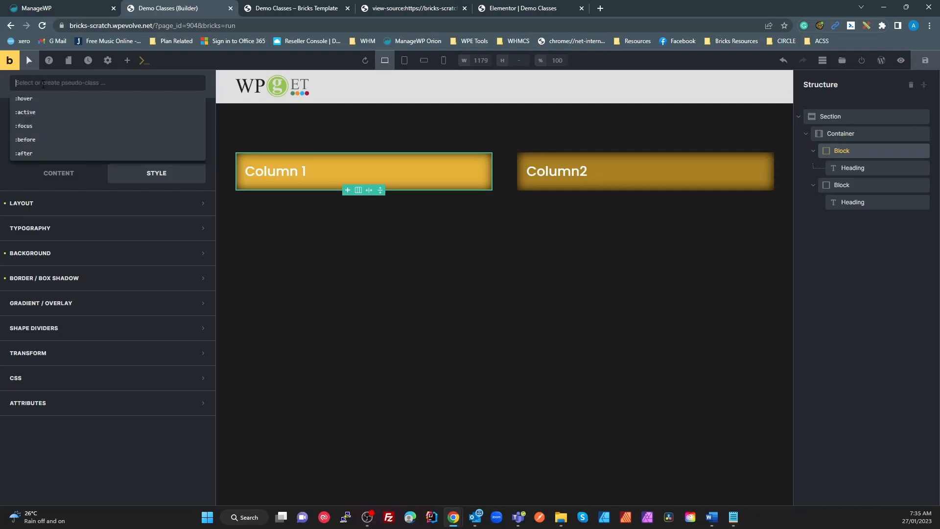
left_click(38, 99)
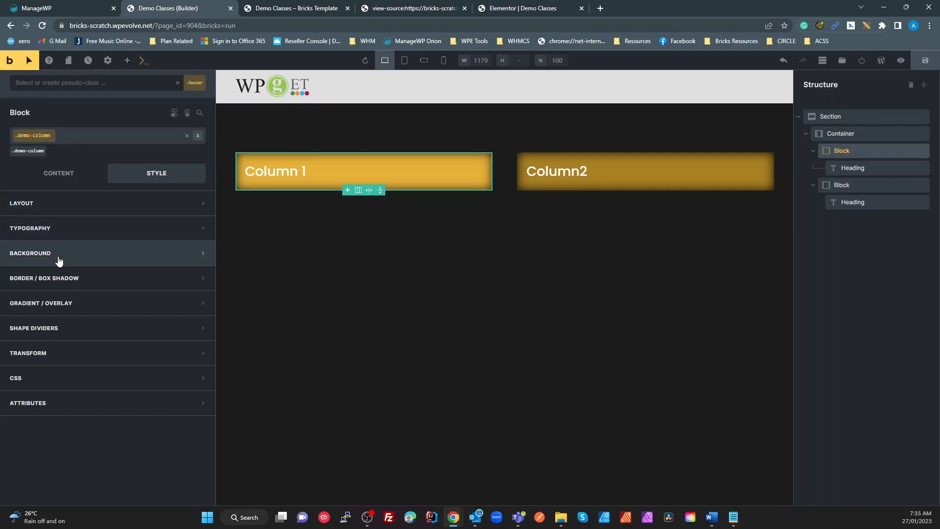
left_click(30, 260)
left_click(198, 277)
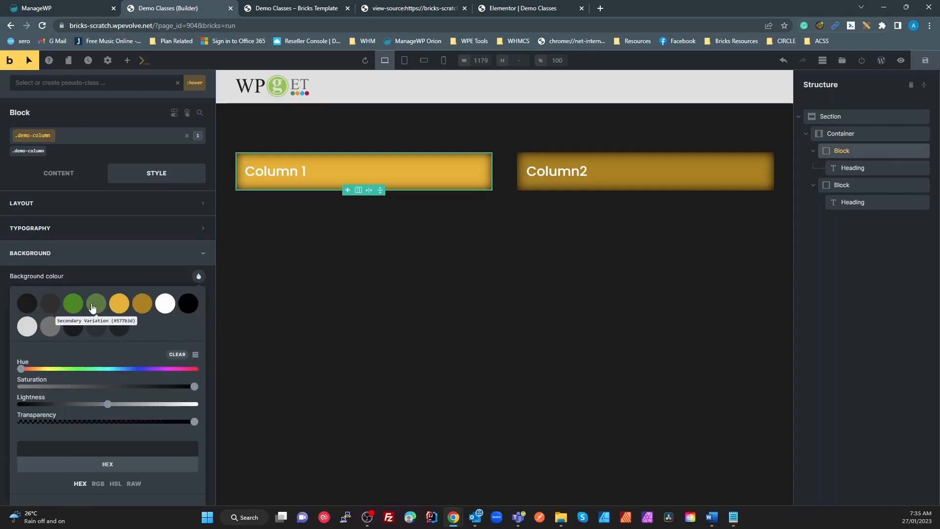
left_click(96, 304)
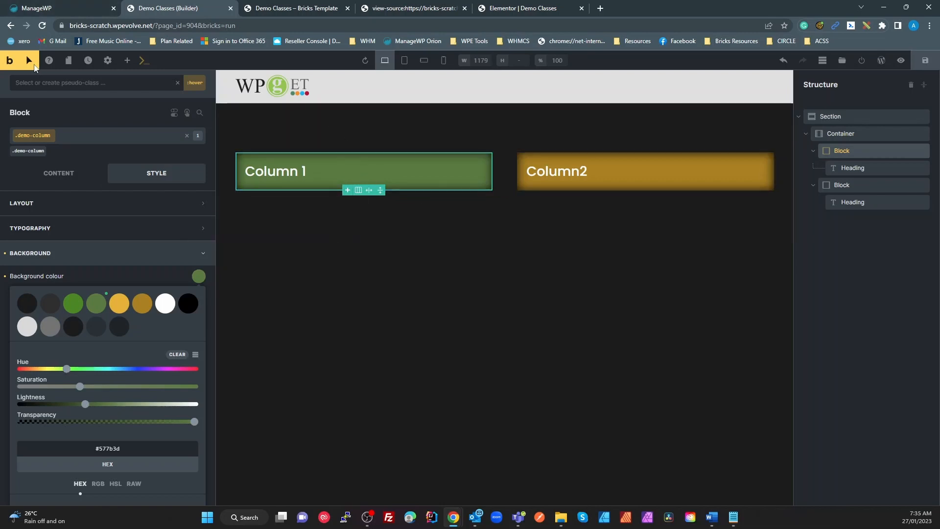
left_click(27, 58)
left_click(475, 296)
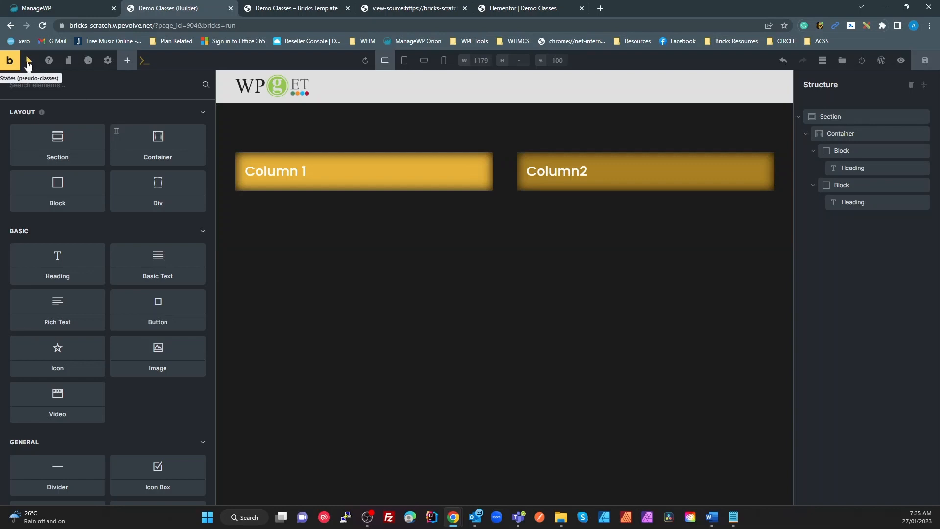
Step: Save the page and reload the page source tab
left_click(927, 61)
left_click(926, 61)
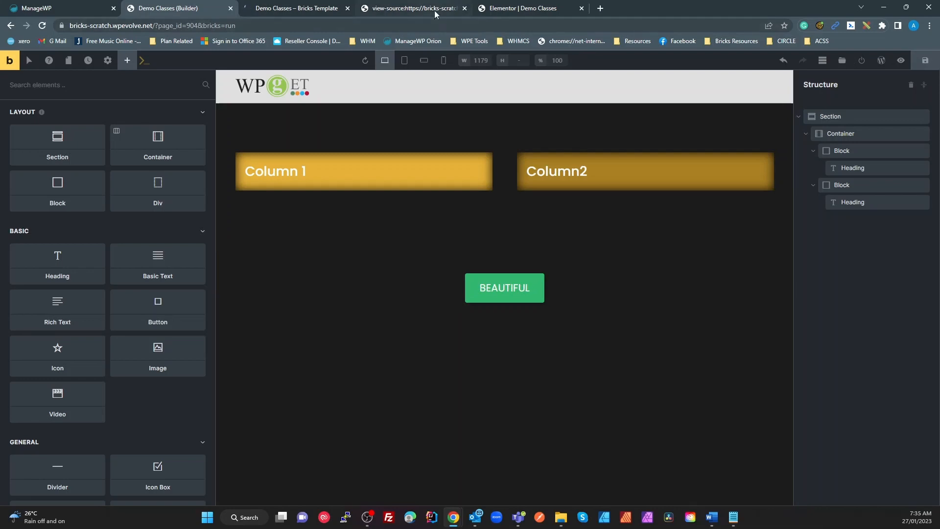
left_click(435, 14)
left_click(261, 341)
key("F5")
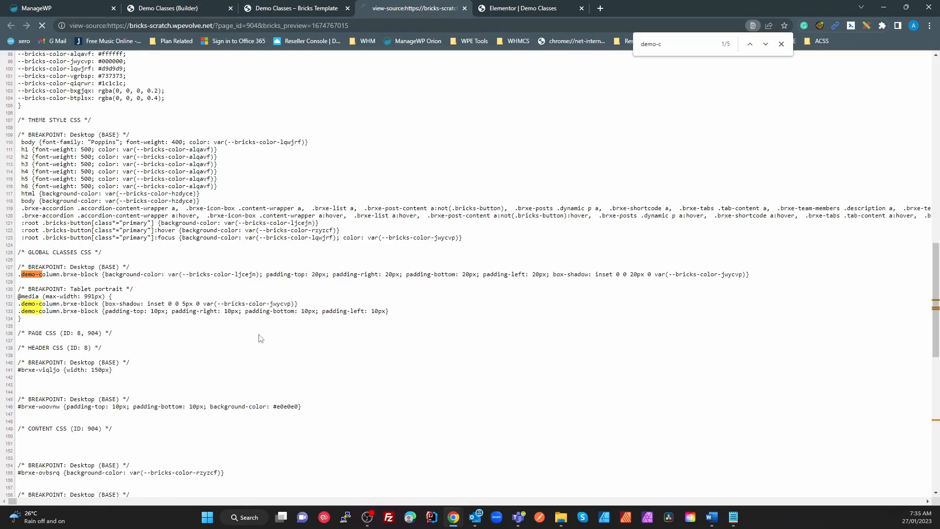
scroll(244, 323, "down", 7)
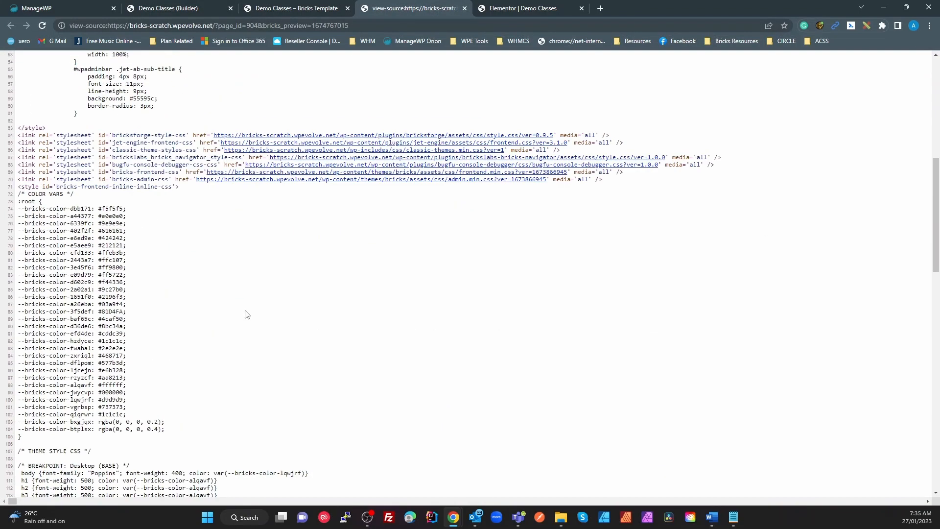
scroll(367, 145, "up", 5)
Step: Search for 'demo-c' and highlight the new .demo-column.brxe-block:hover rule
key("ctrl+f")
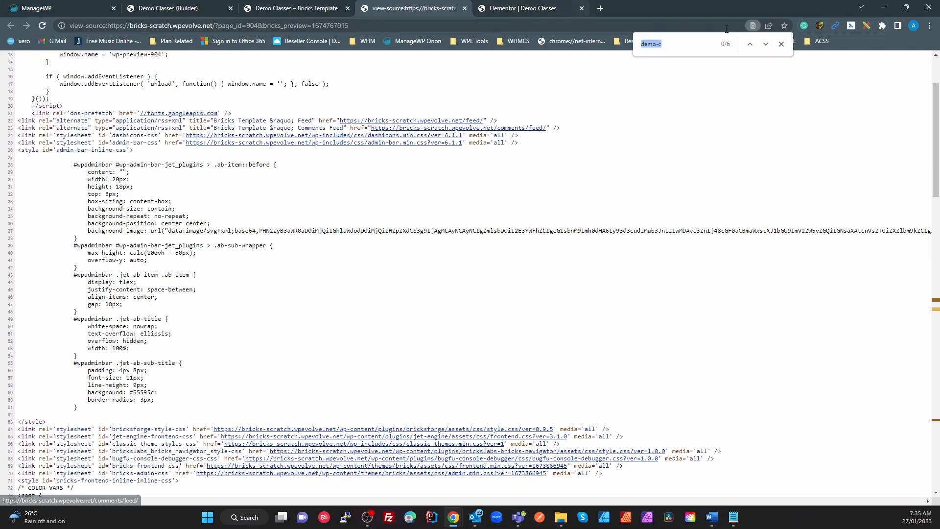
left_click(766, 44)
left_click(206, 333)
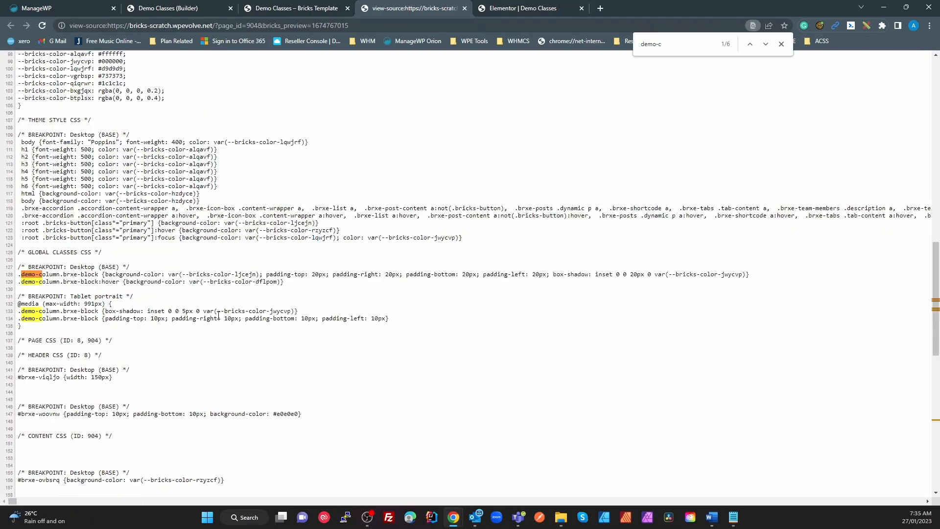
left_click_drag(284, 281, 18, 282)
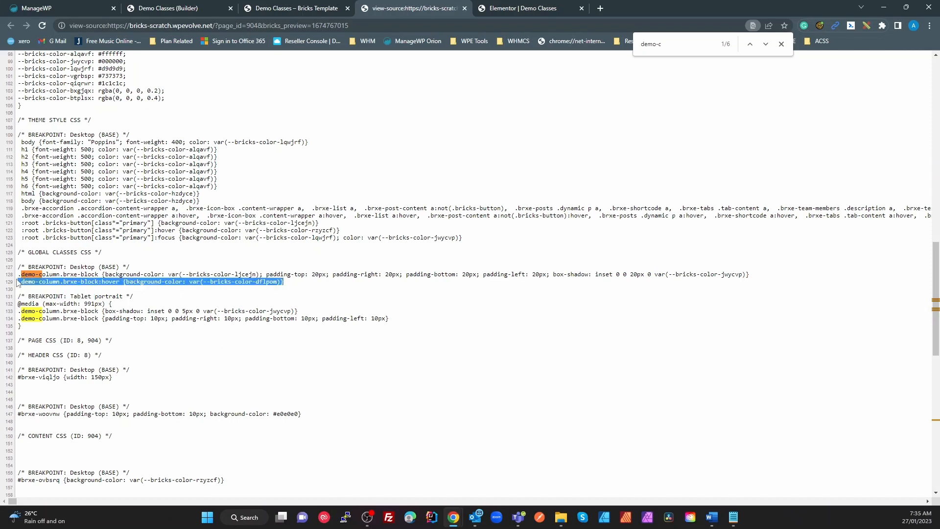
double_click(106, 281)
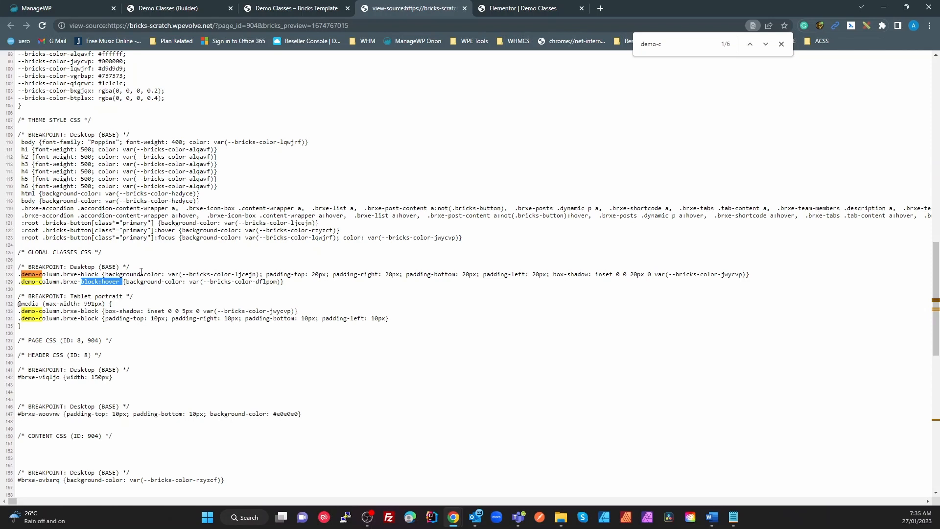
left_click(133, 298)
Step: Return to the Elementor editor and select the Column1 heading
left_click(515, 10)
left_click(383, 243)
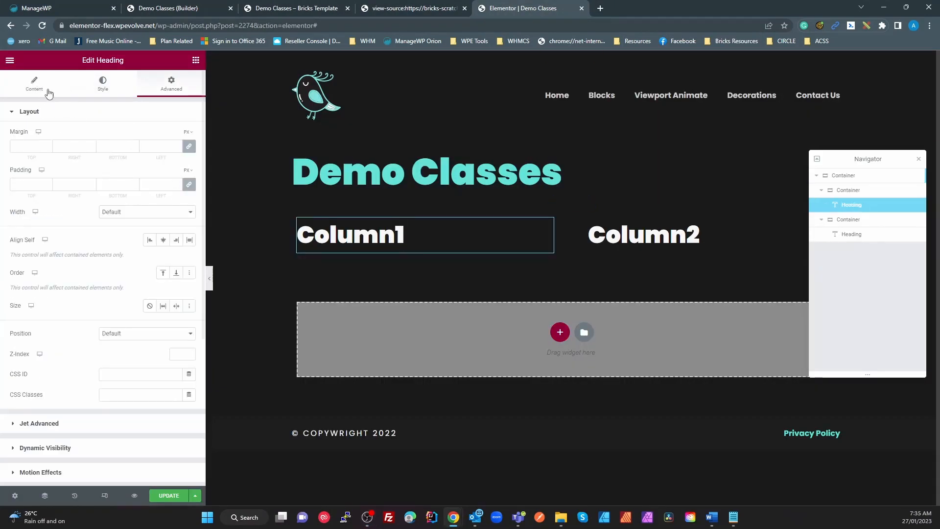
left_click(54, 112)
left_click(54, 112)
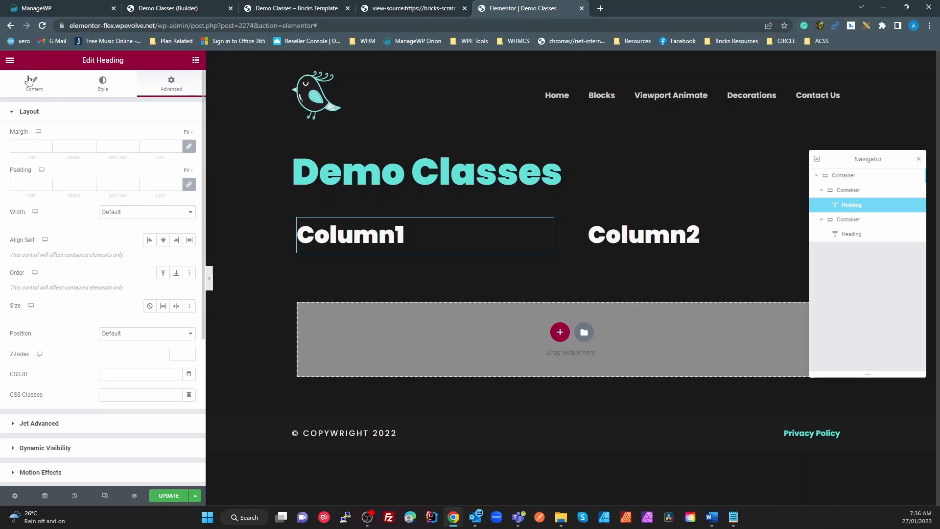
left_click(43, 114)
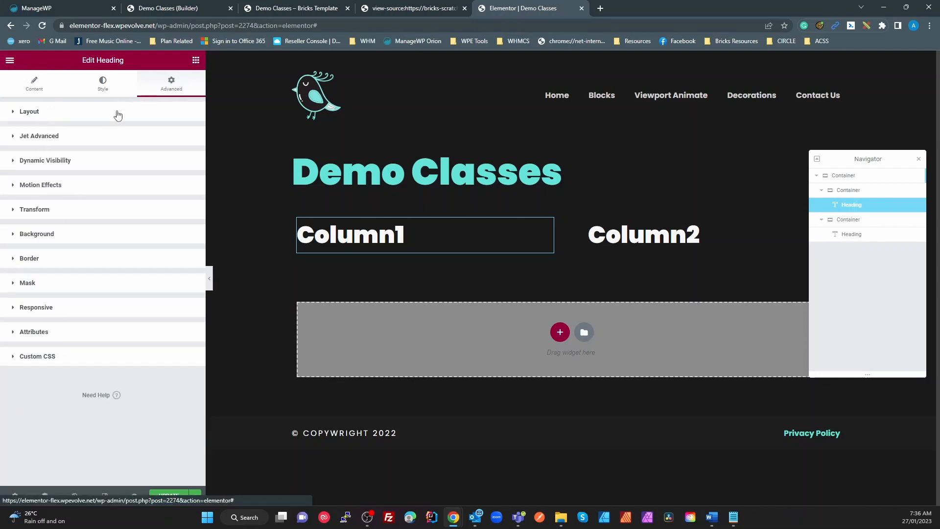
Step: Change the Column1 container's CSS class from demo-class to demo-column
left_click(848, 195)
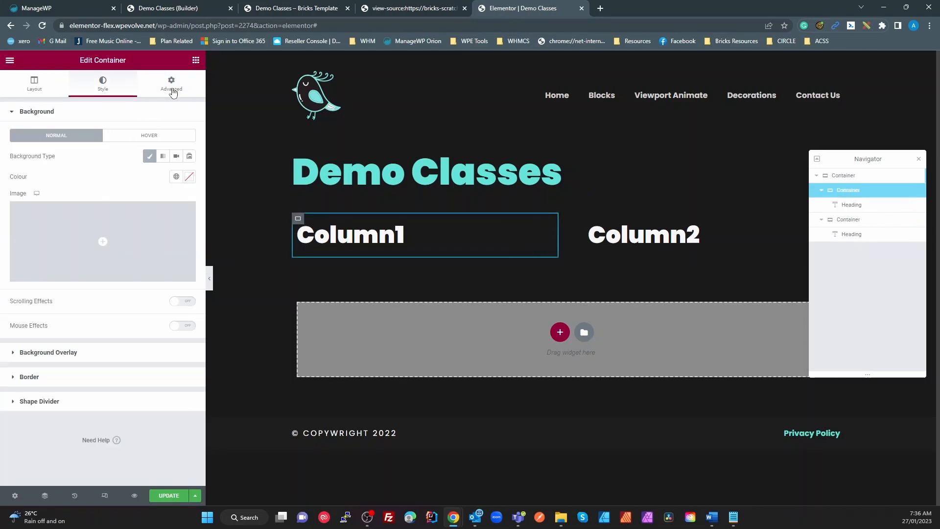
left_click(171, 84)
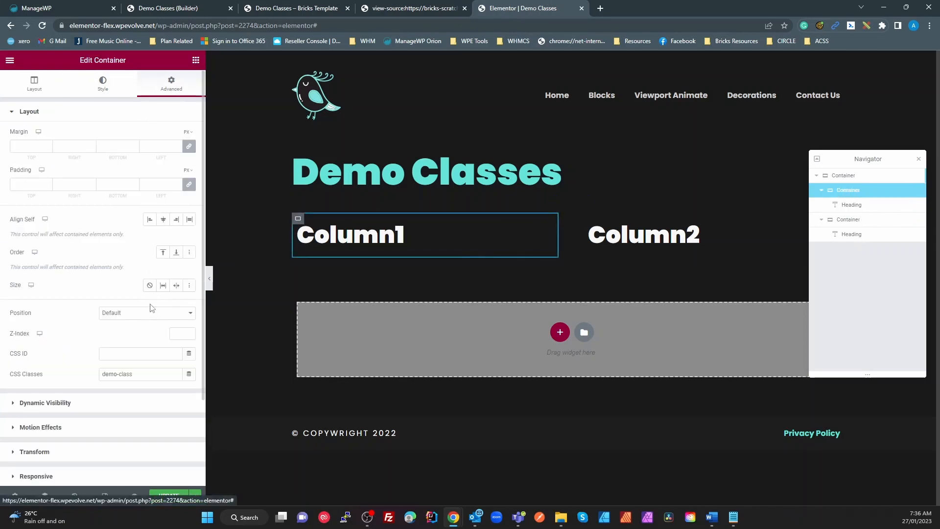
double_click(118, 376)
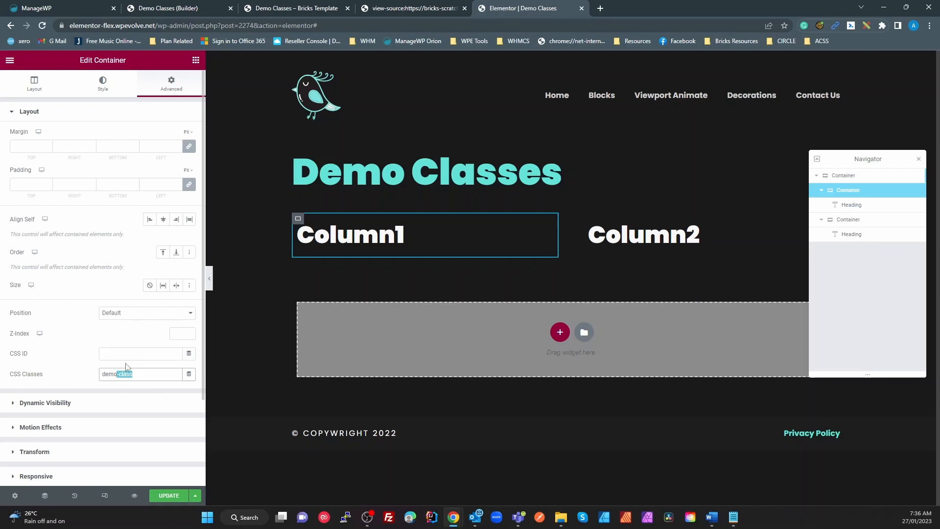
type("column")
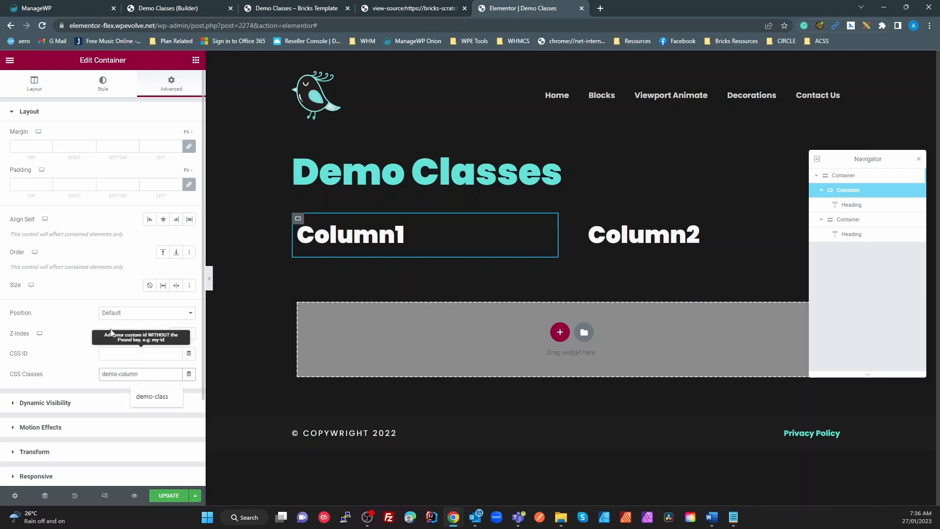
left_click_drag(142, 374, 58, 383)
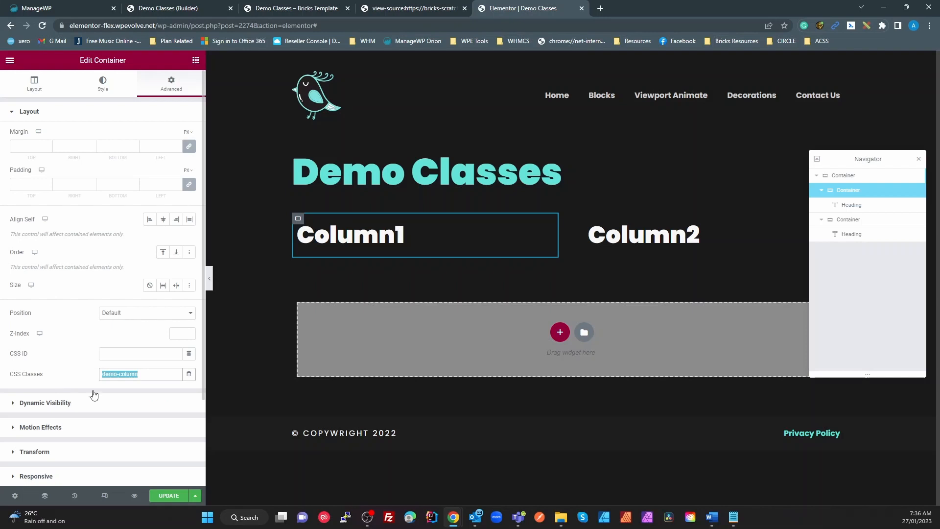
Step: Paste demo-column as Column2's class, then select the outer parent container
left_click(849, 221)
triple_click(145, 375)
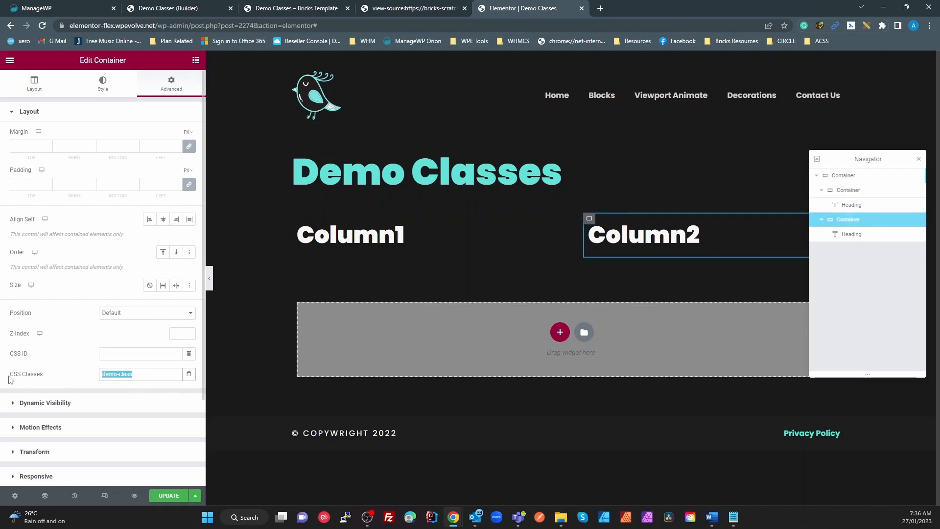
type("demo-column")
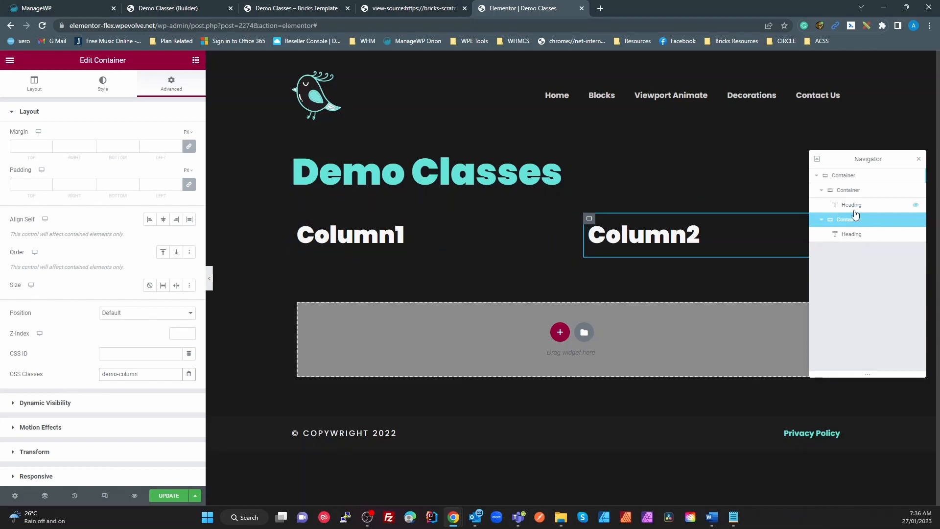
left_click(839, 181)
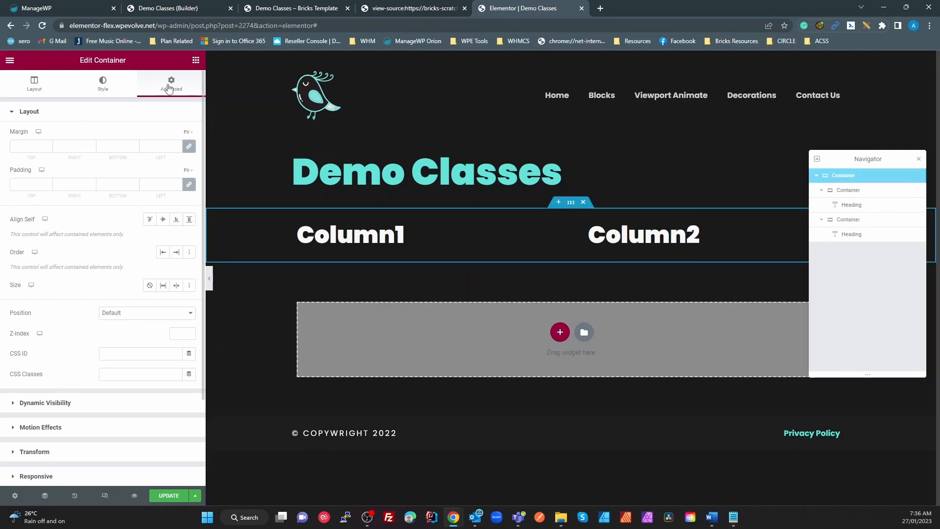
Step: Add a new '.demo-column{' rule after the existing CSS in the outer container's Custom CSS
scroll(34, 415, "down", 3)
left_click(56, 419)
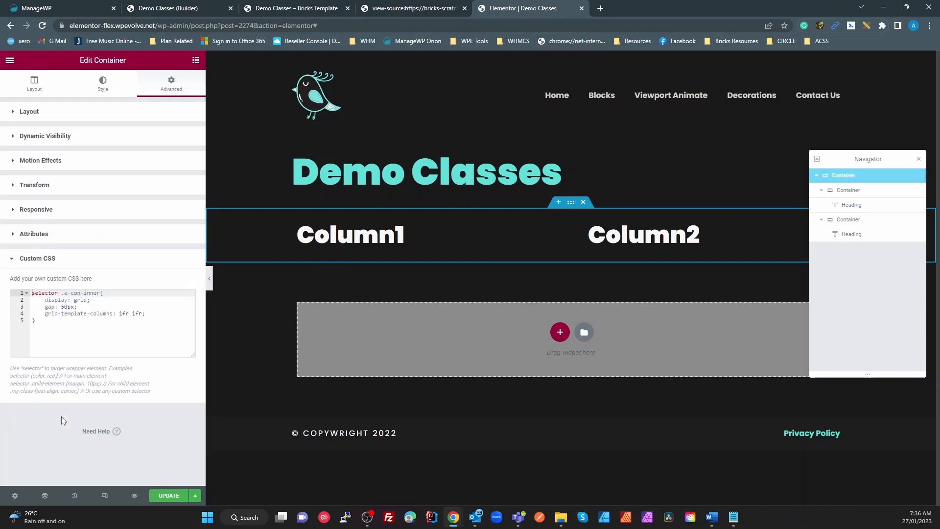
left_click(89, 332)
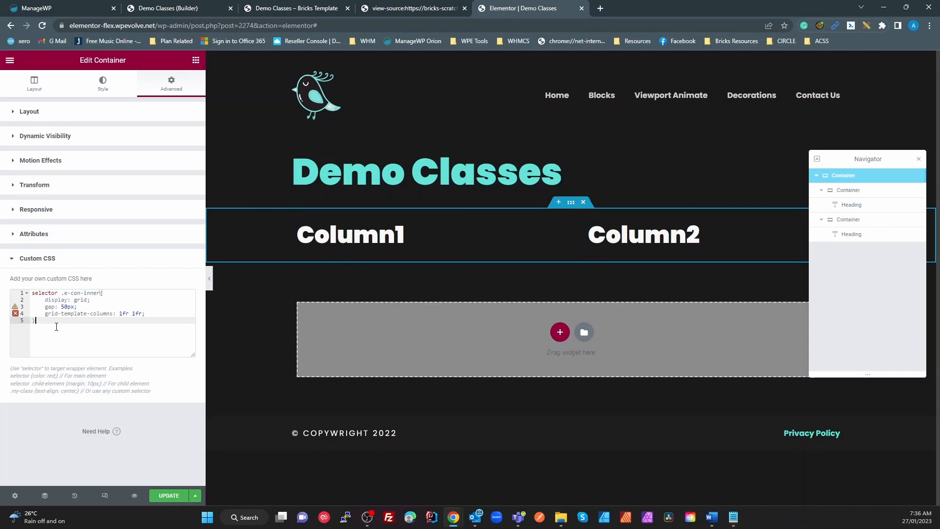
key("Return")
key("Return")
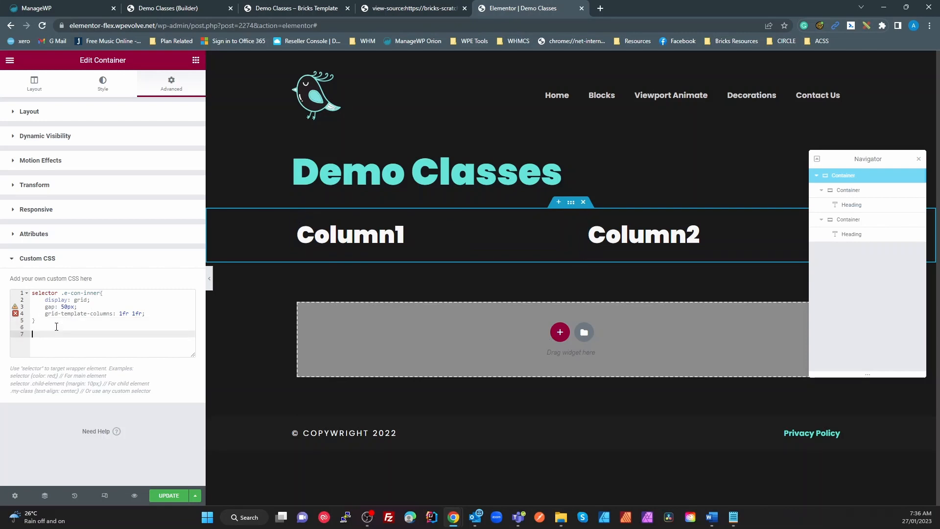
type(".demo-column{")
key("Return")
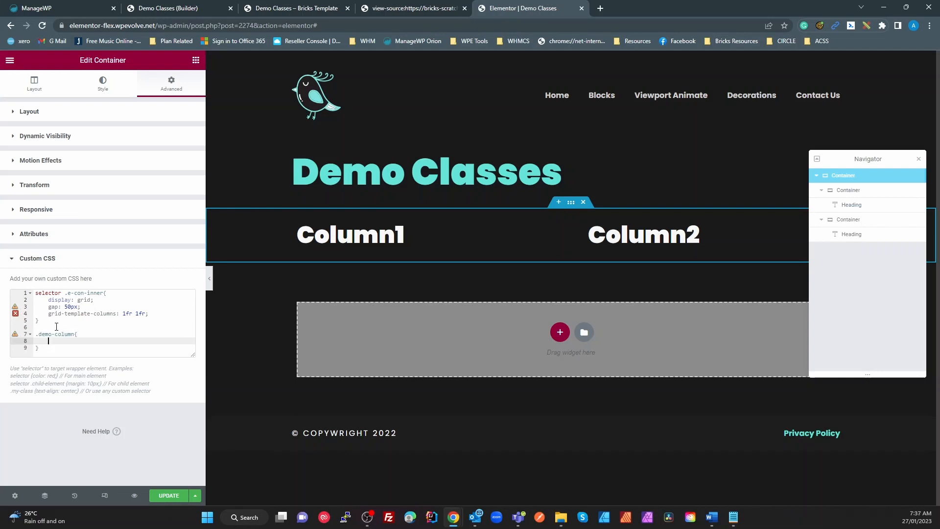
left_click(404, 13)
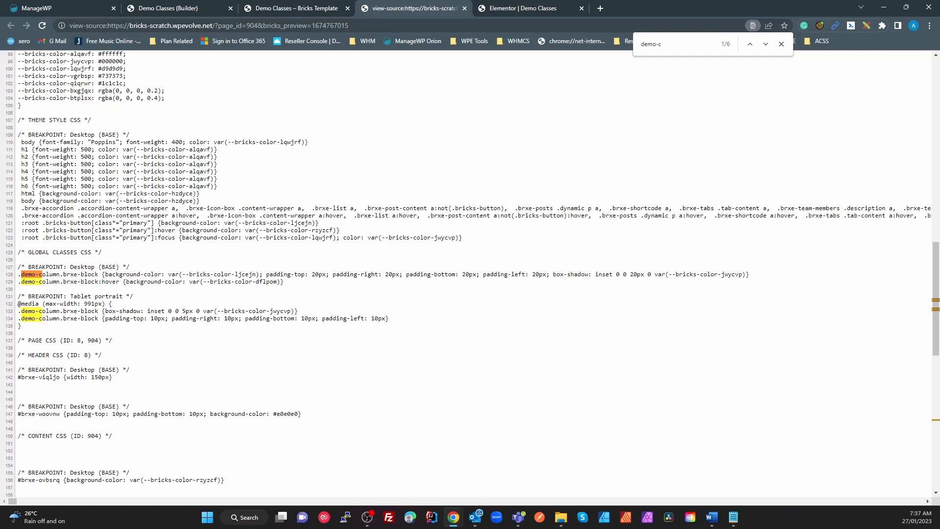
Step: Copy the .demo-column background, padding and inset-shadow declarations from line 128 of the Bricks source into Elementor
left_click_drag(106, 275, 745, 277)
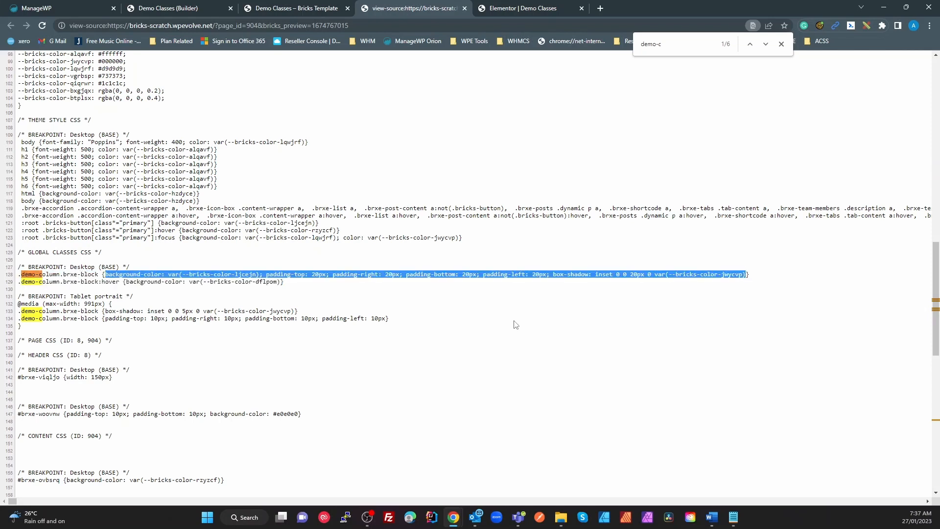
left_click(522, 8)
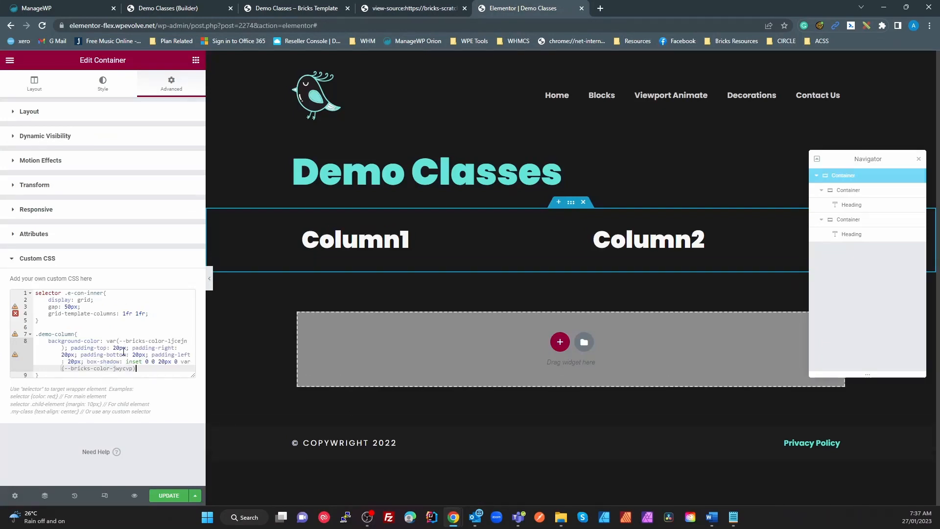
Step: Put padding-top, padding-right, padding-bottom, padding-left and box-shadow each on their own line
left_click(72, 348)
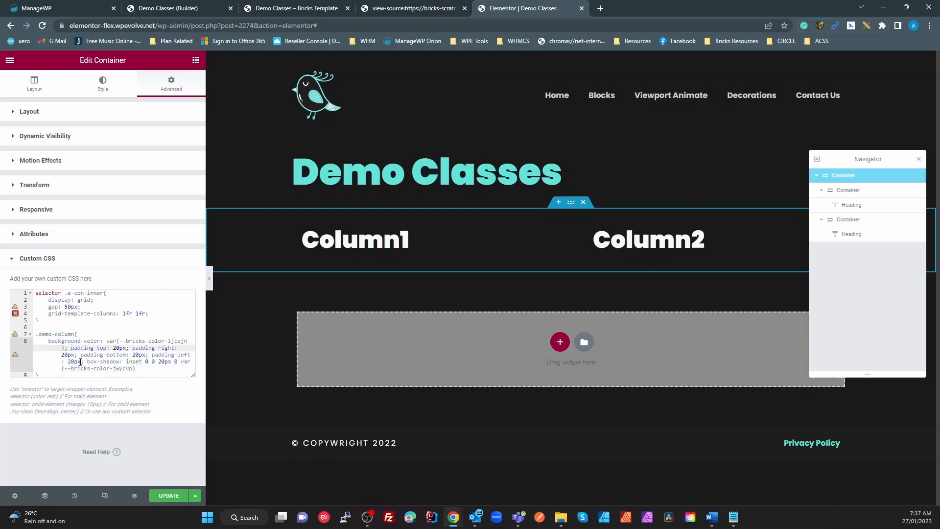
key("Return")
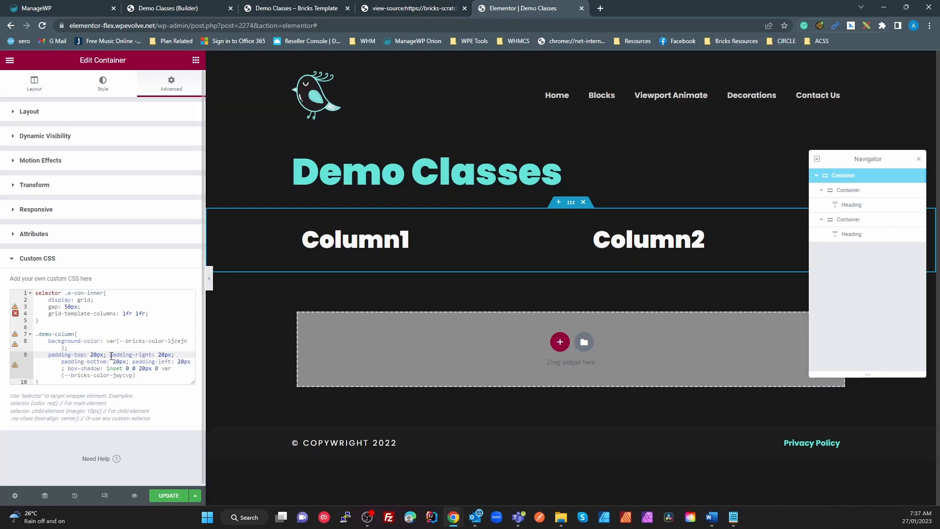
left_click(110, 355)
key("Return")
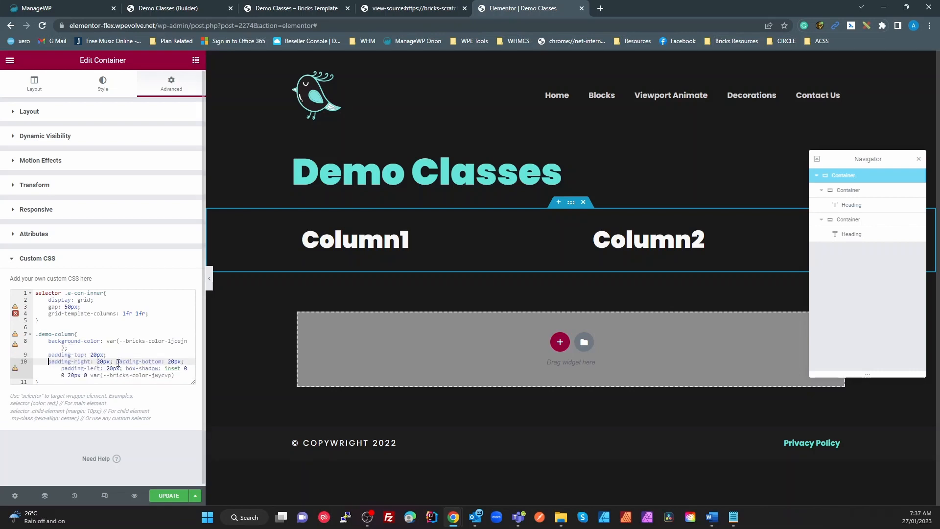
left_click(117, 362)
key("Return")
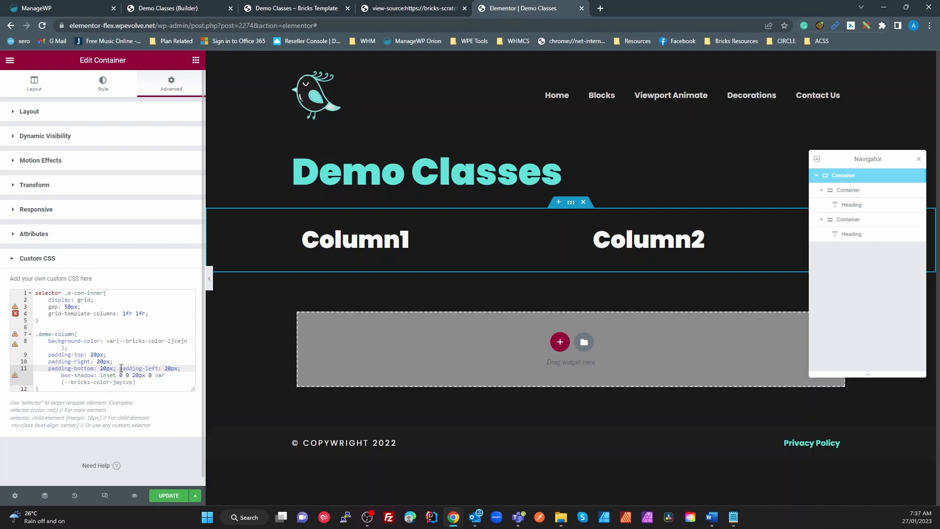
left_click(120, 368)
key("Return")
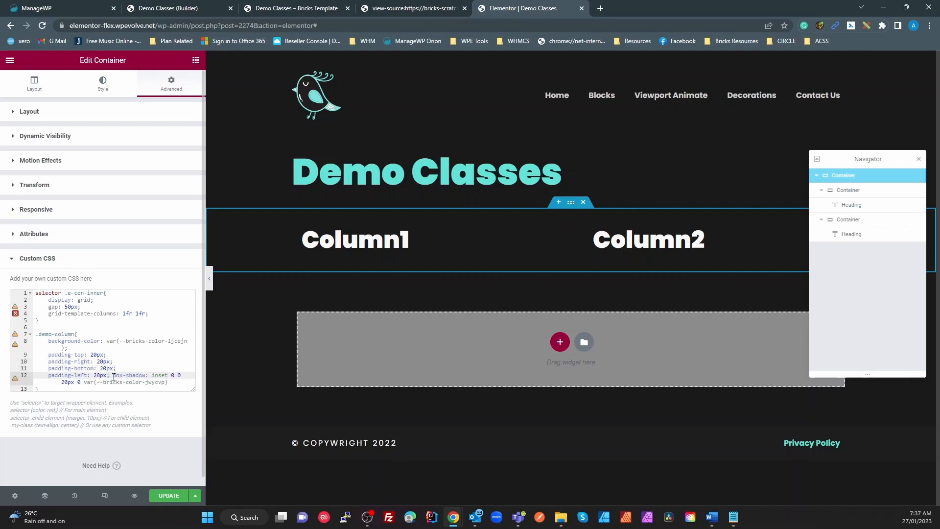
key("Return")
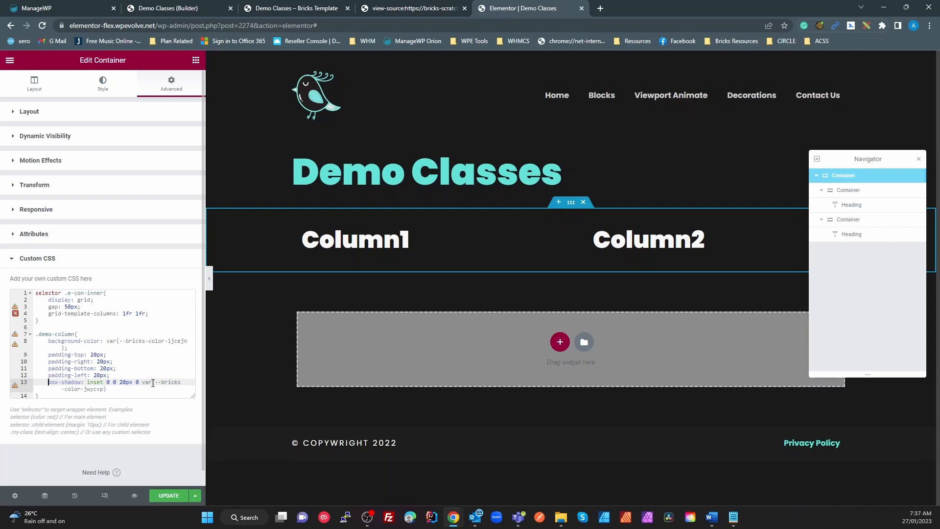
Step: Enlarge the CSS box and panel, then replace the background colour variable with green
scroll(153, 383, "down", 1)
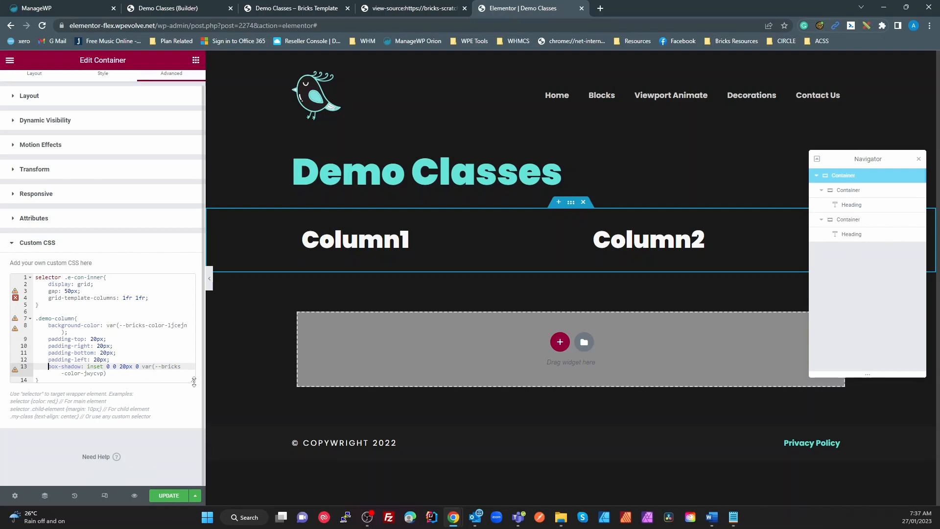
left_click_drag(194, 382, 193, 402)
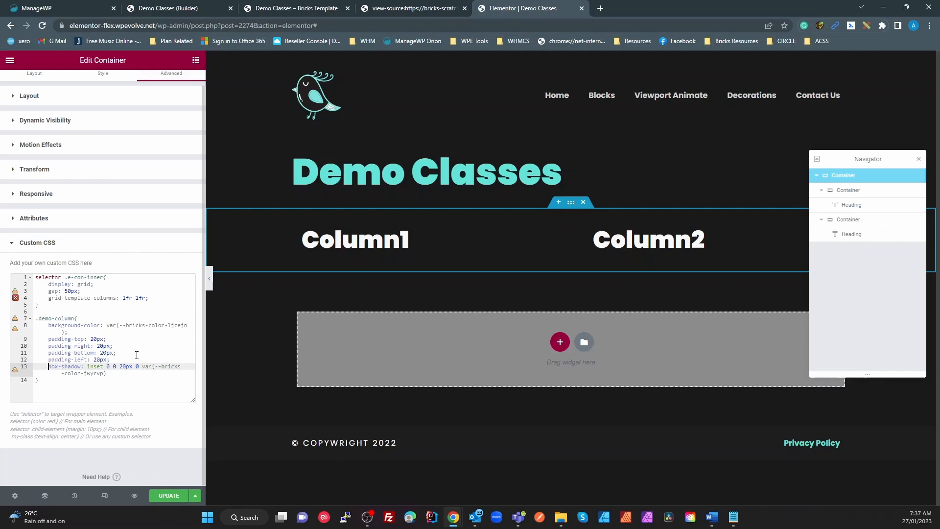
left_click_drag(205, 329, 108, 332)
left_click(193, 332)
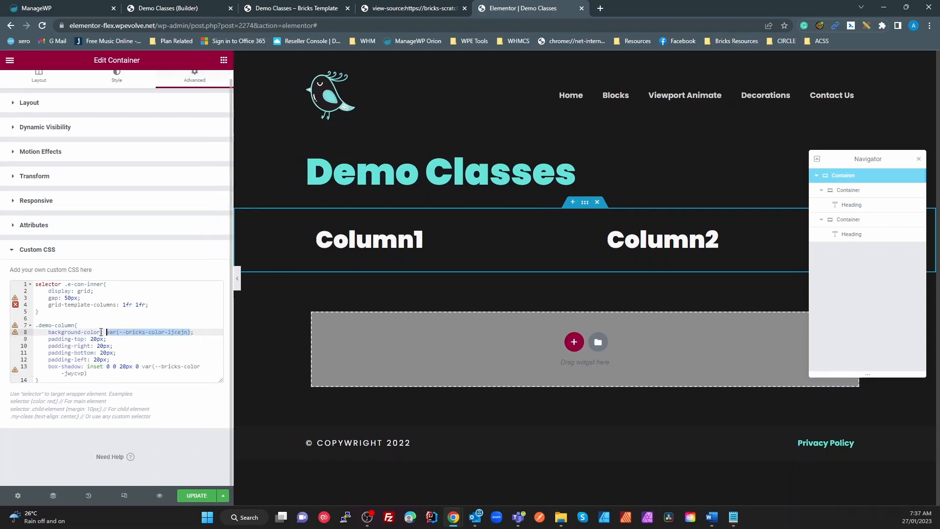
type("green;")
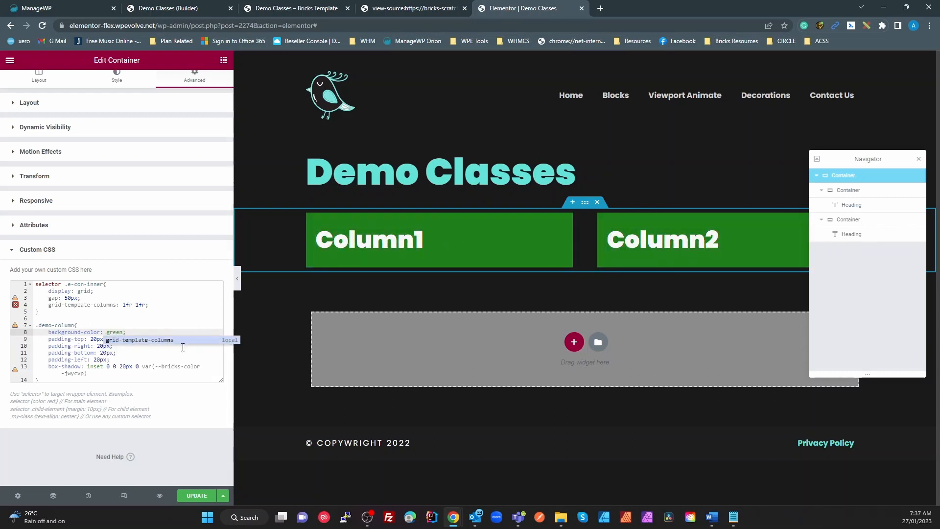
Step: Replace the box-shadow colour variable with black, remove the stray v and close the declaration with a semicolon
left_click(141, 366)
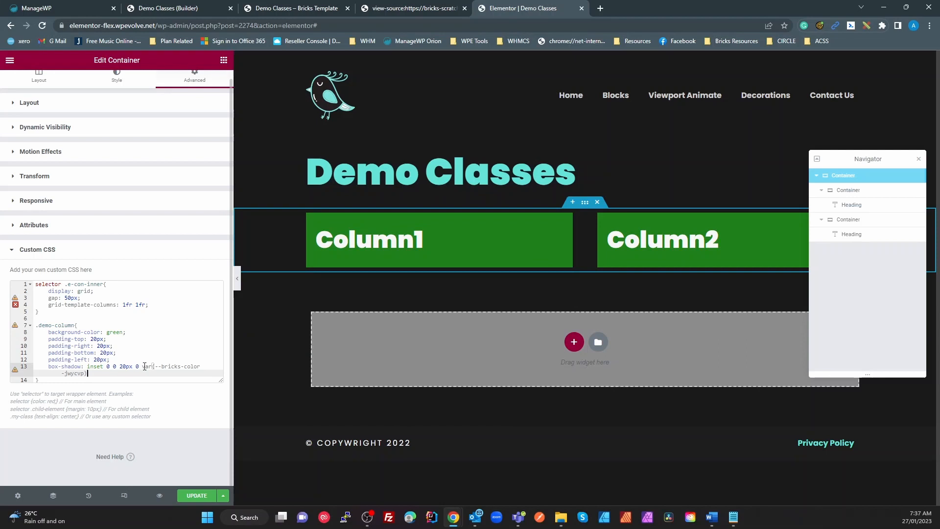
left_click_drag(144, 367, 100, 375)
type("b")
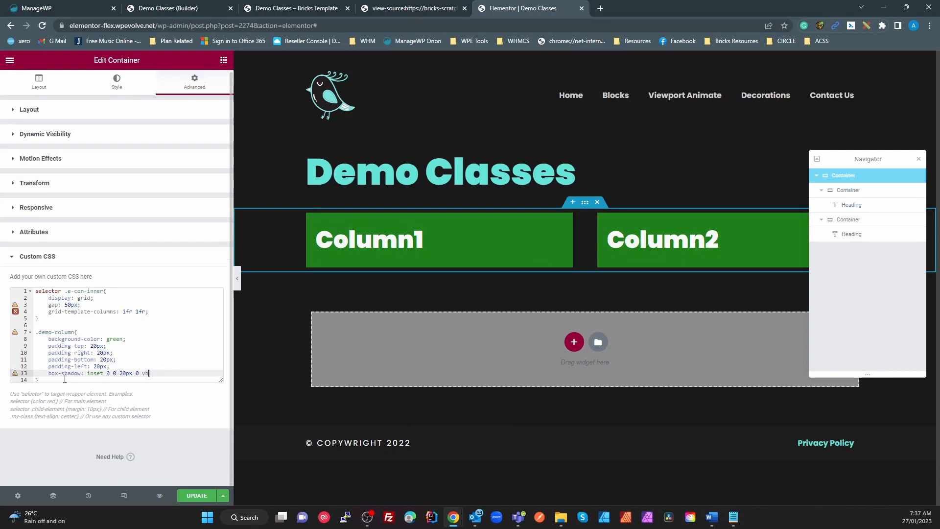
type("lack")
key("Left")
key("Left")
key("Left")
key("Left")
key("Left")
key("BackSpace")
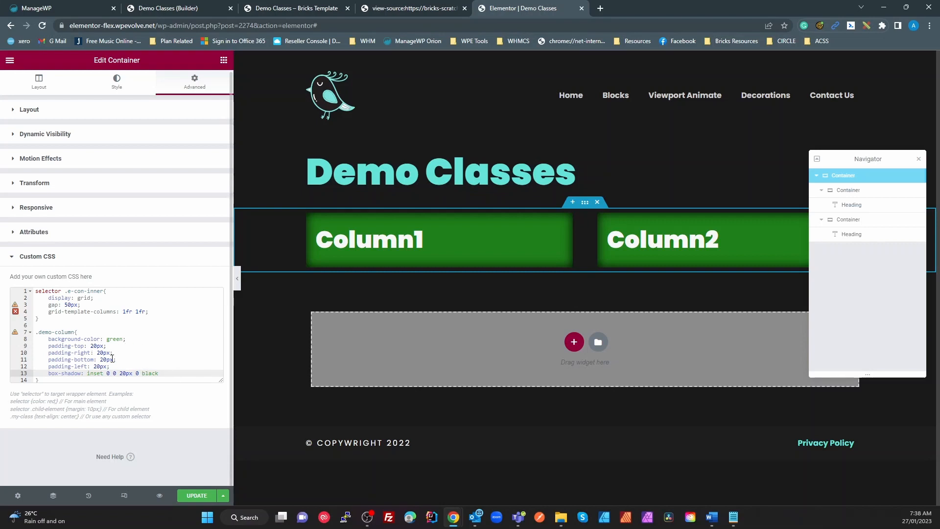
left_click(163, 373)
type(";")
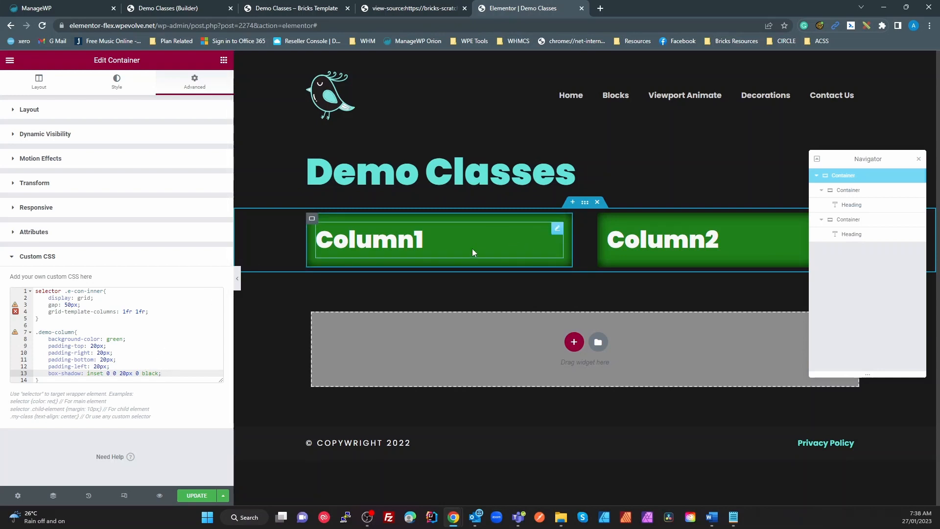
mouse_move(27, 335)
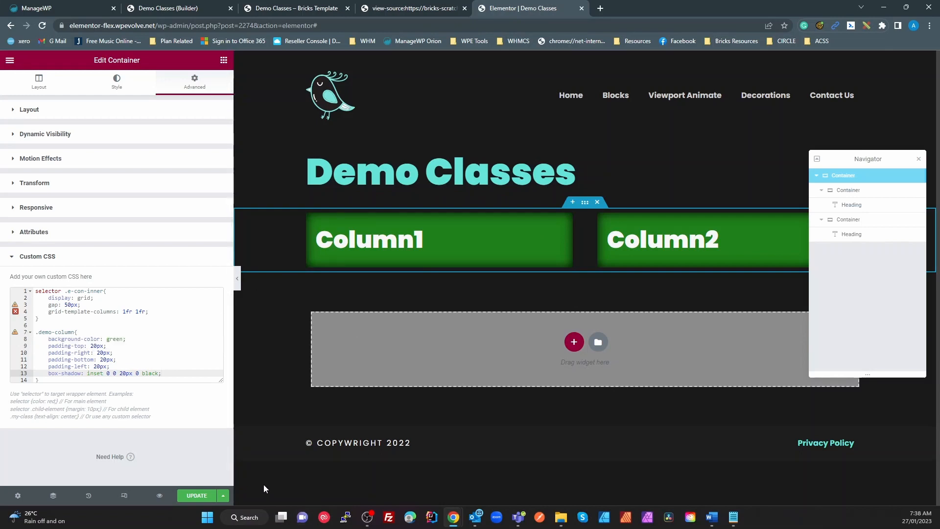
Step: Open DevTools and inspect the page header element, scrolling its Styles to the global colour variables
key("ctrl+shift+j")
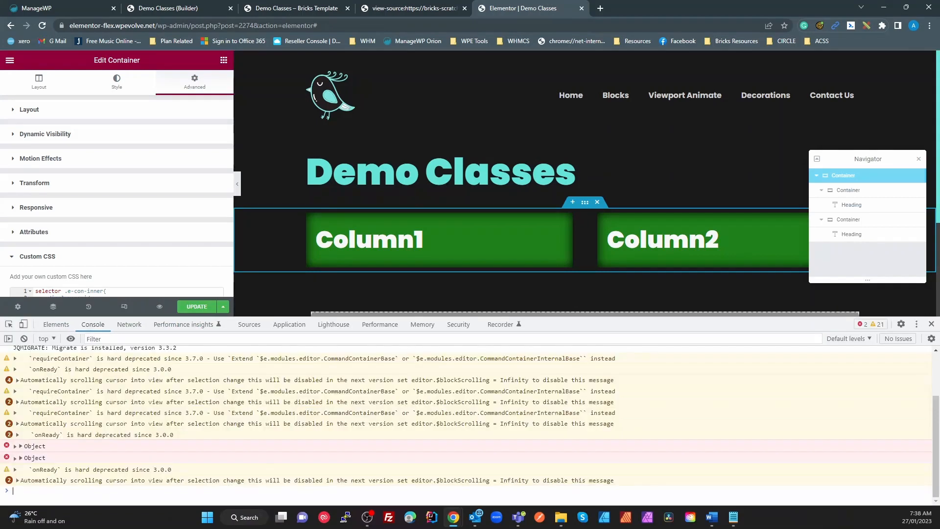
left_click(9, 324)
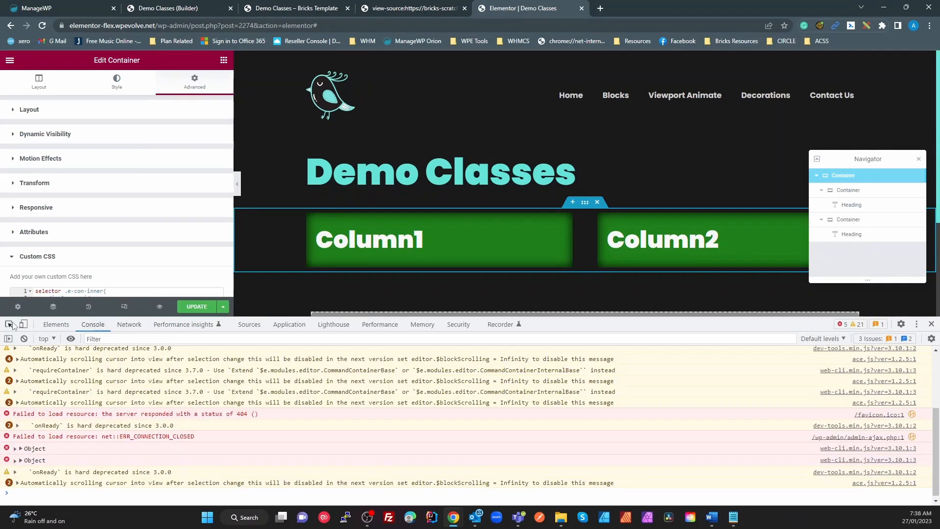
left_click(273, 99)
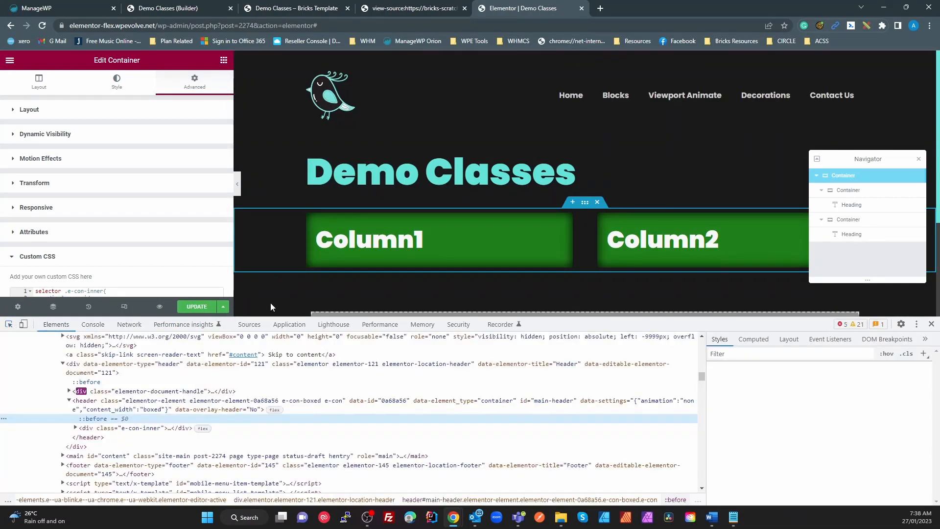
scroll(811, 385, "down", 1)
scroll(812, 384, "down", 10)
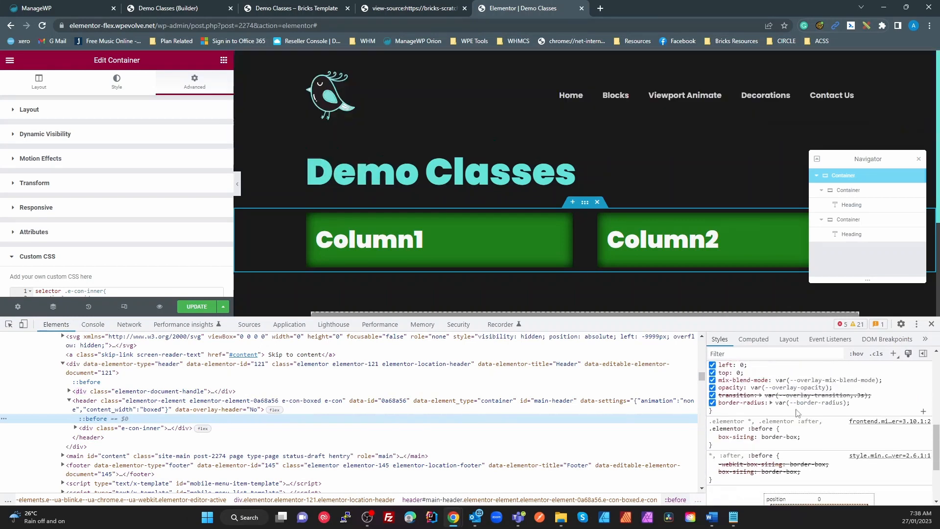
scroll(779, 432, "up", 10)
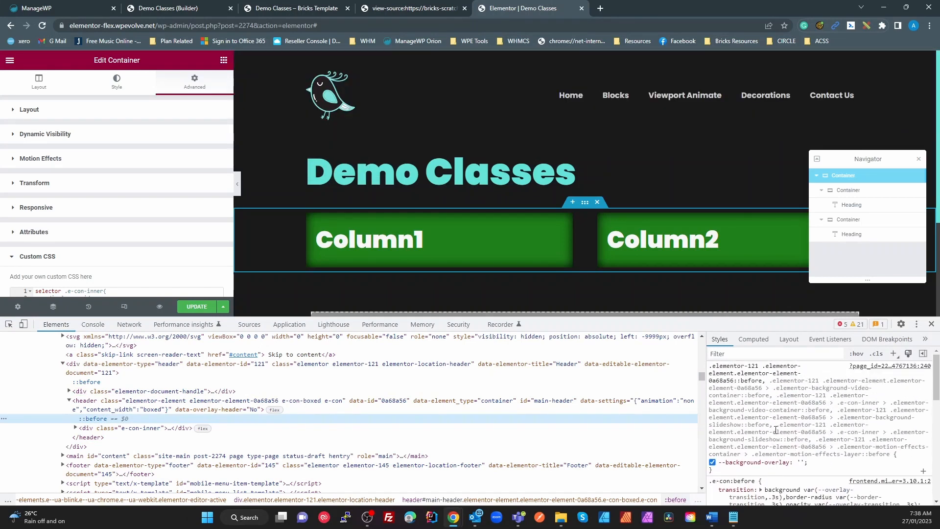
left_click(113, 409)
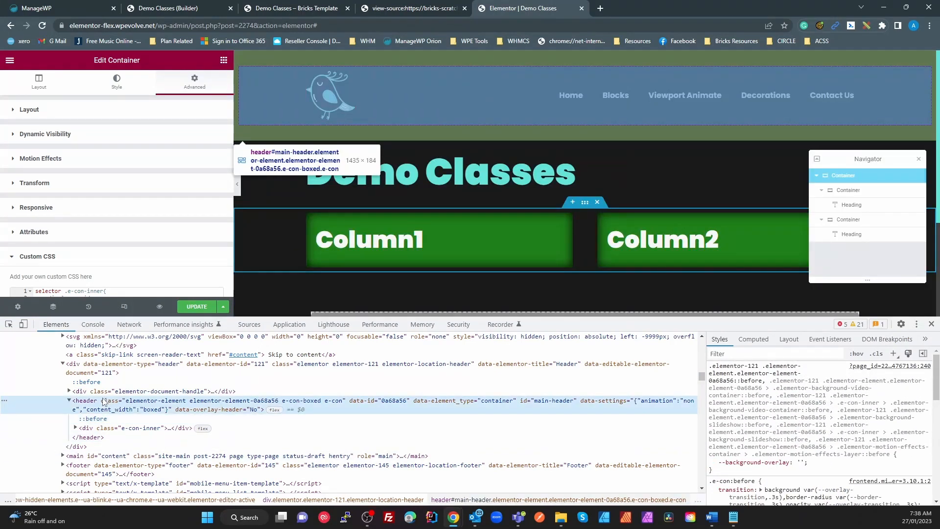
scroll(841, 425, "down", 5)
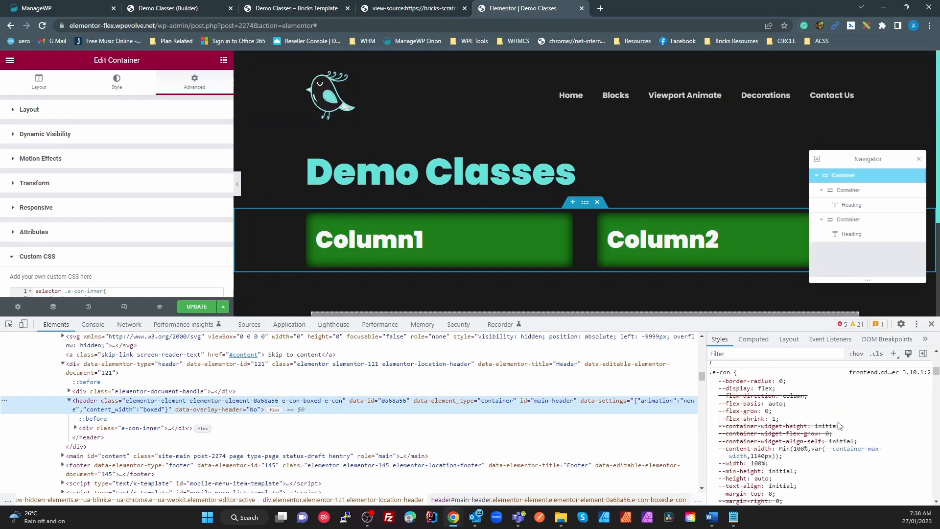
scroll(840, 426, "down", 8)
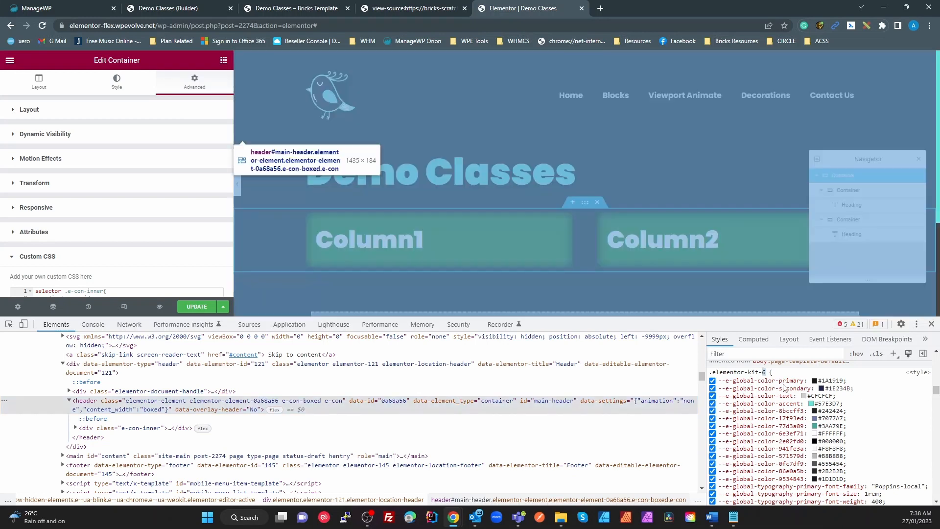
Step: Pick out the .elementor-kit-6 global colour variable names down to --e-global-color-17f93ed
left_click(784, 385)
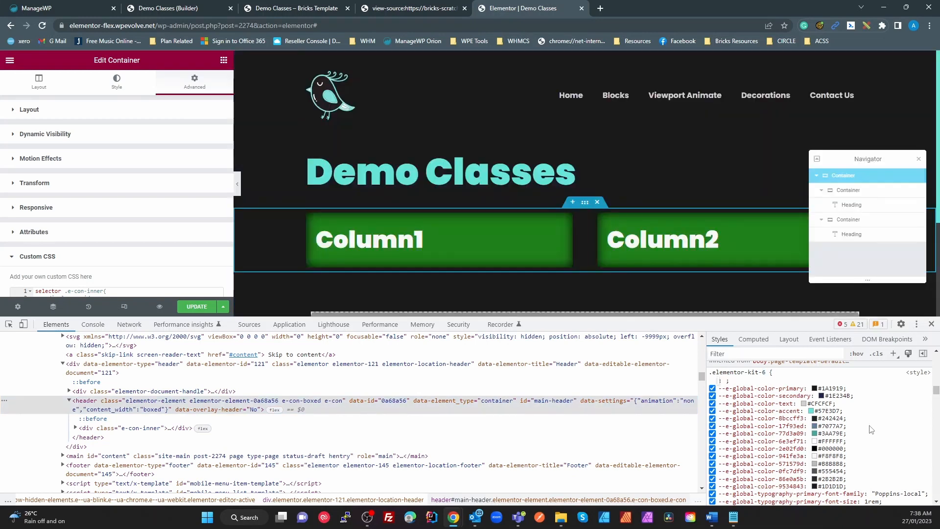
left_click(892, 403)
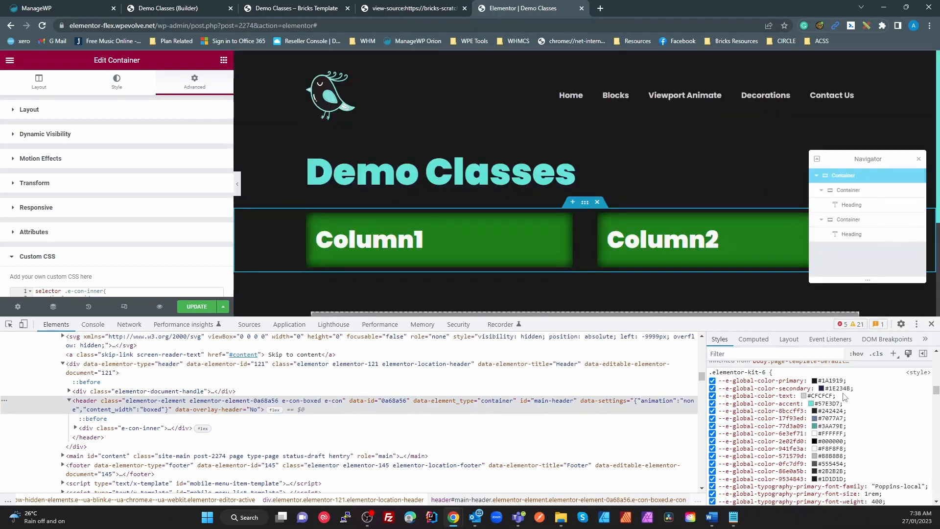
left_click(789, 380)
left_click(787, 388)
left_click(787, 396)
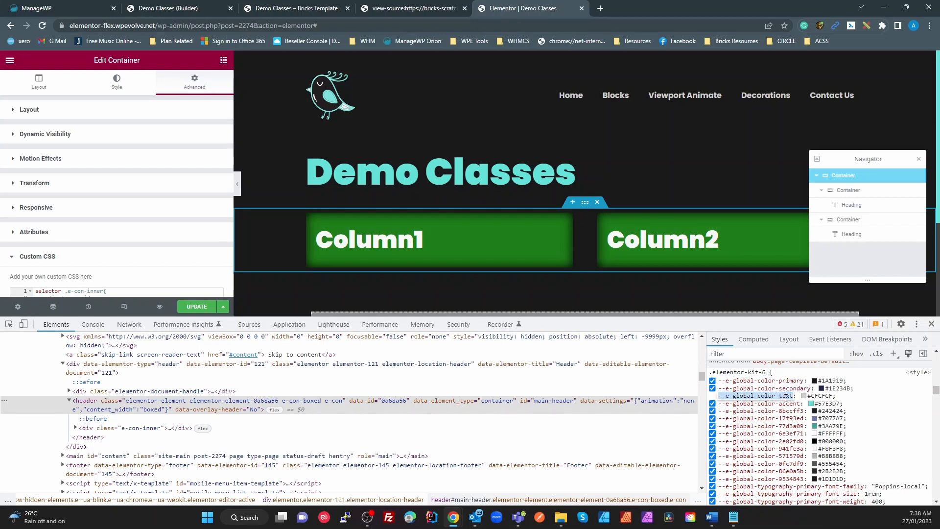
left_click(789, 403)
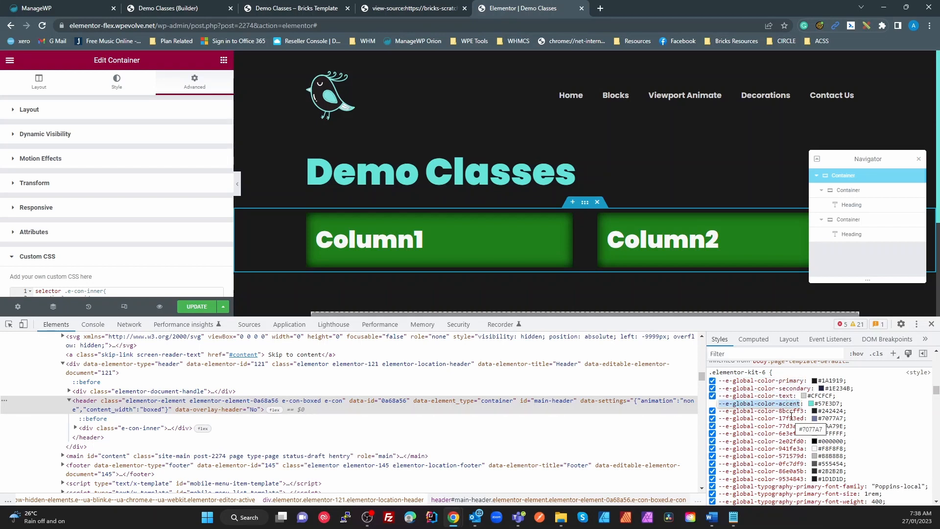
left_click(794, 413)
left_click(794, 424)
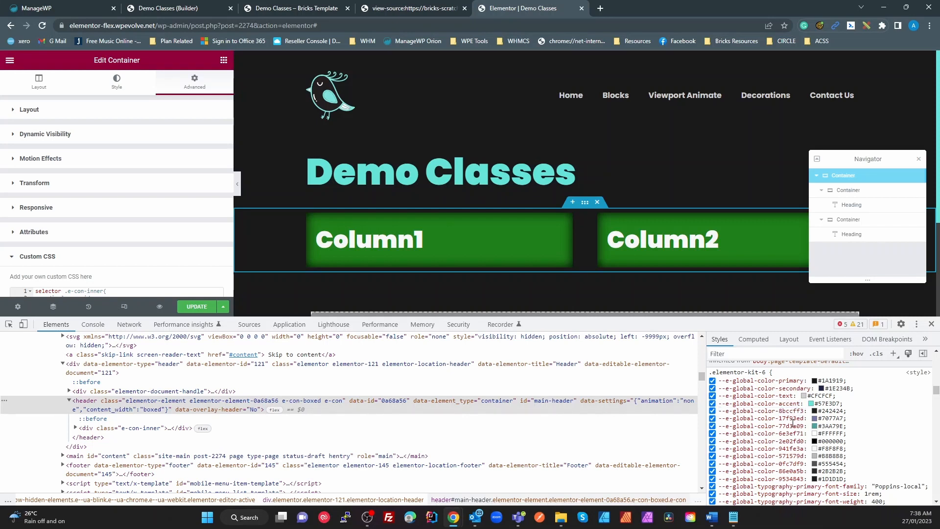
left_click(790, 419)
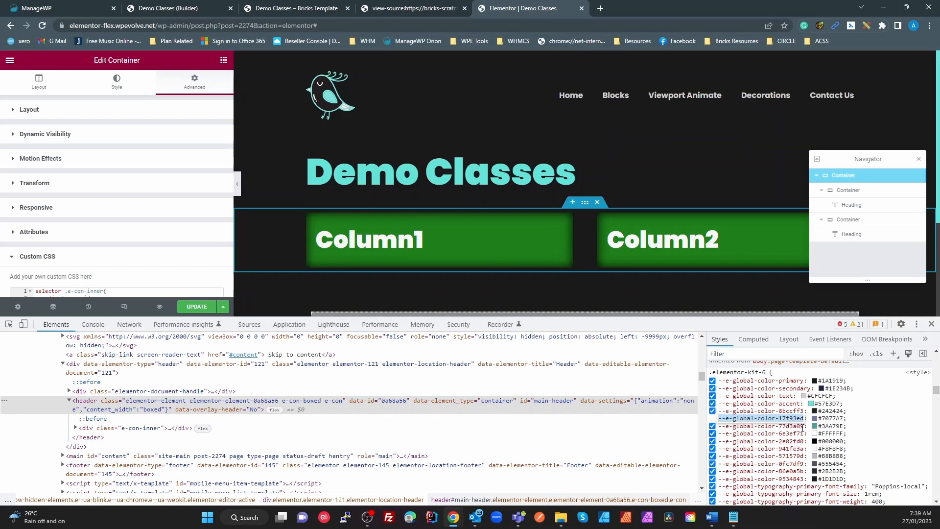
Step: Check in Site Settings > Global Colours that secondary-variation is #7077A7, then close Site Settings
left_click(9, 60)
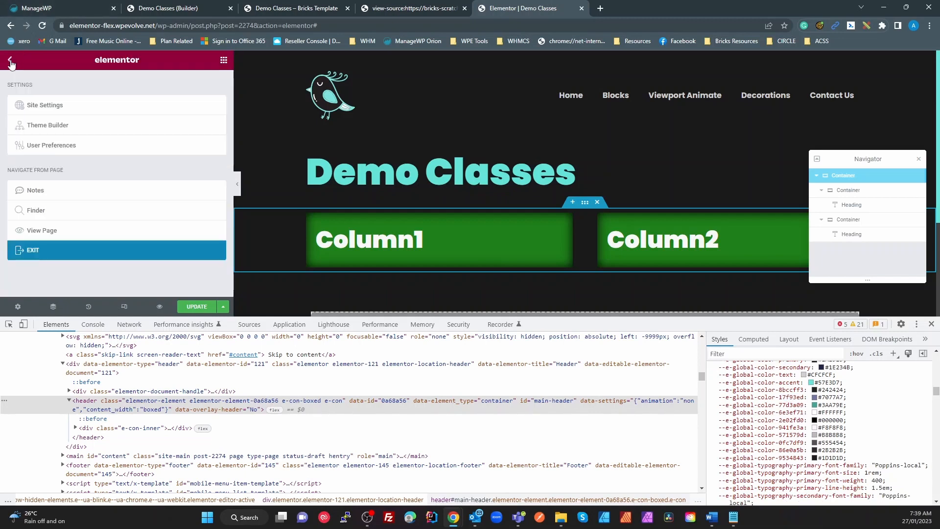
left_click(48, 106)
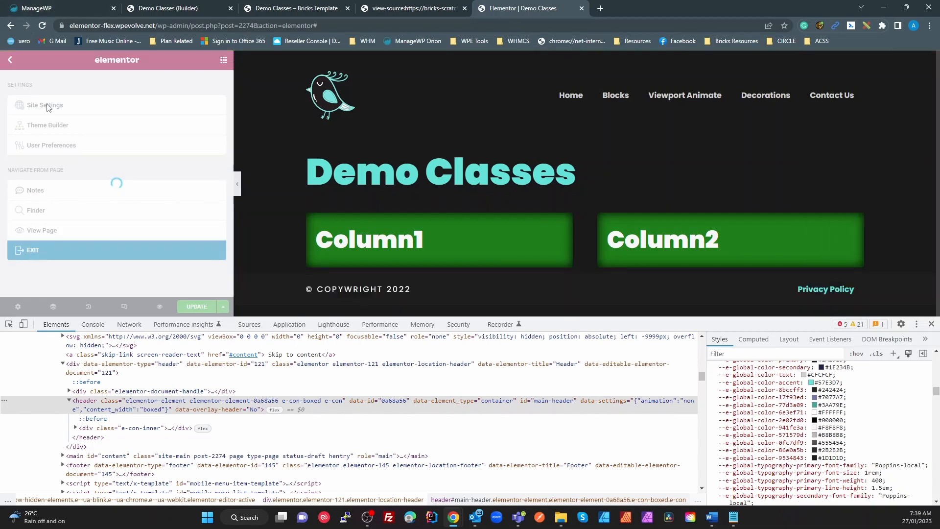
left_click(49, 106)
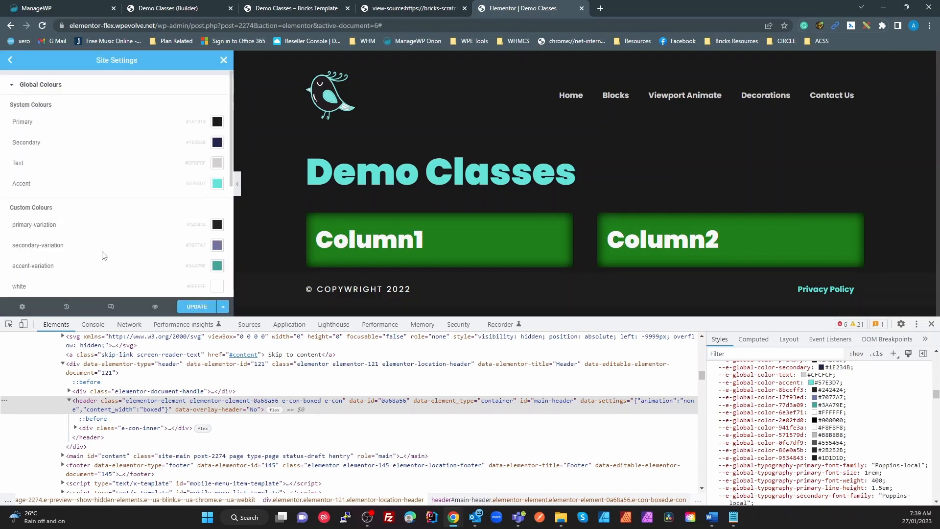
left_click(217, 246)
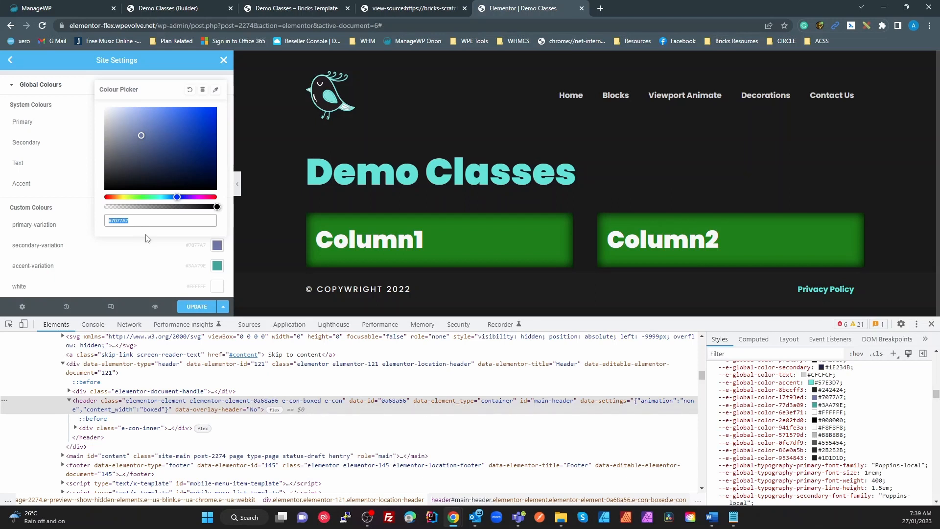
left_click(224, 60)
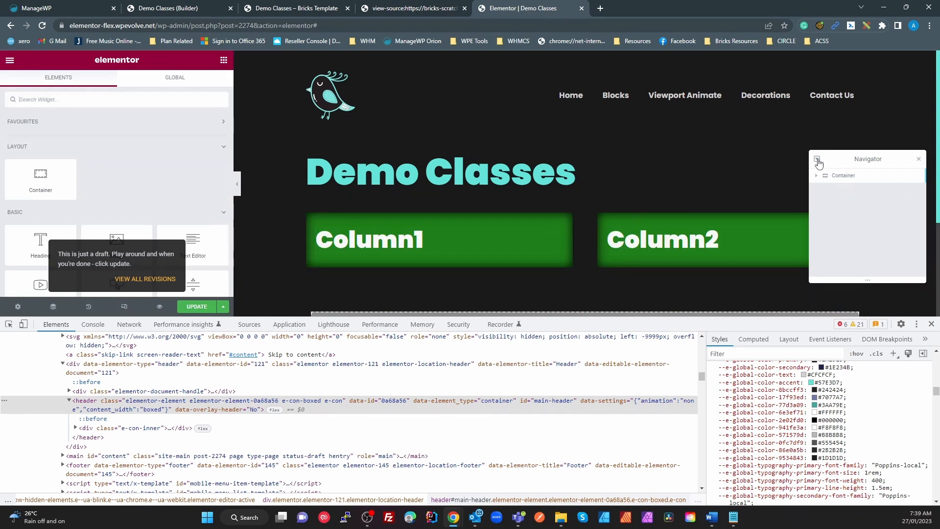
Step: Open the container's Advanced tab and expand its Custom CSS section
left_click(817, 159)
left_click(189, 89)
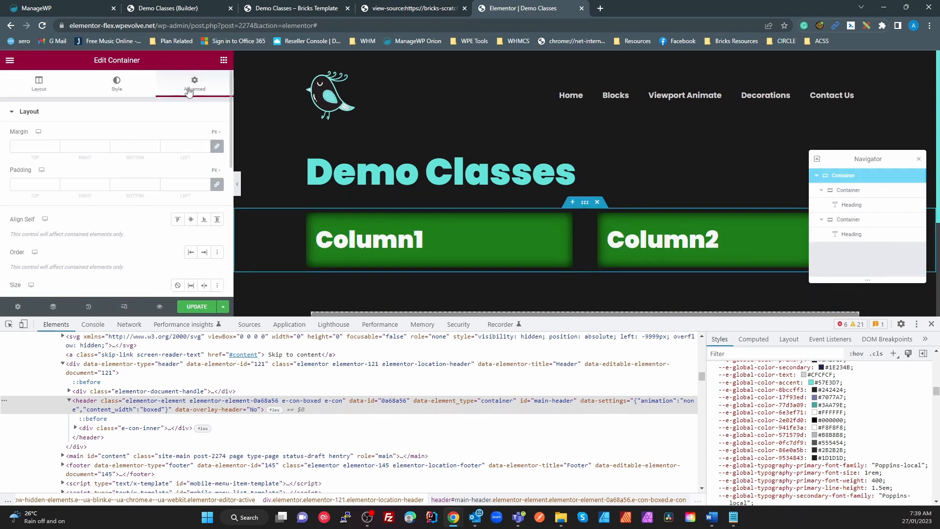
scroll(166, 190, "down", 6)
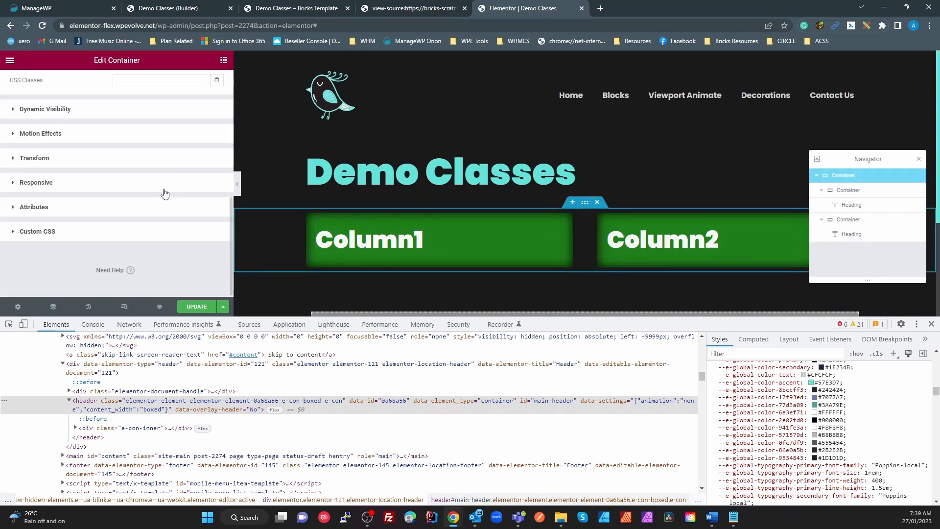
left_click(45, 230)
scroll(99, 211, "down", 3)
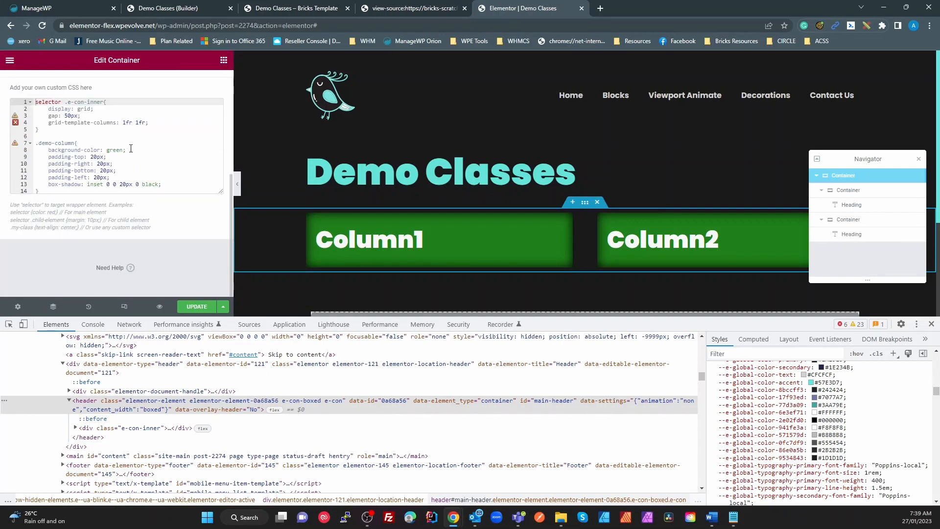
Step: Replace green on line 8 with the copied #7077A7 colour value
double_click(116, 150)
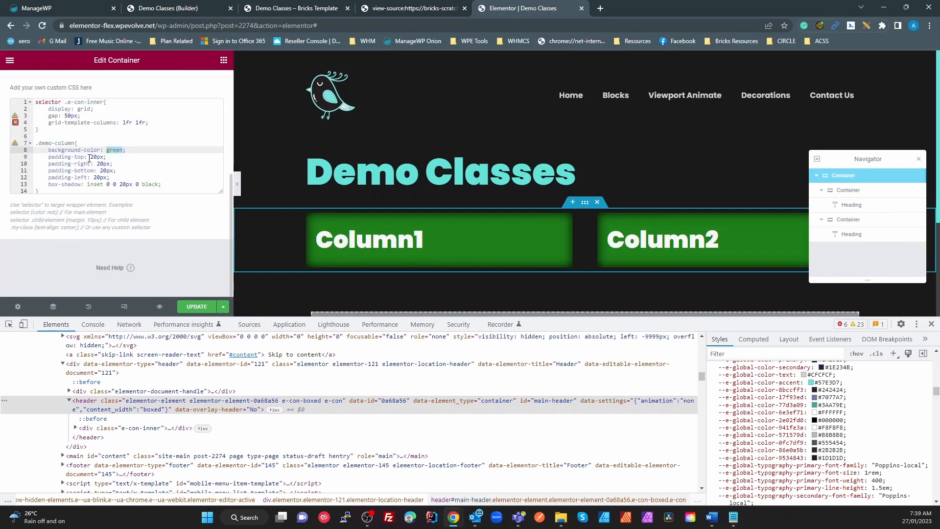
key("ctrl+v")
key("ctrl+z")
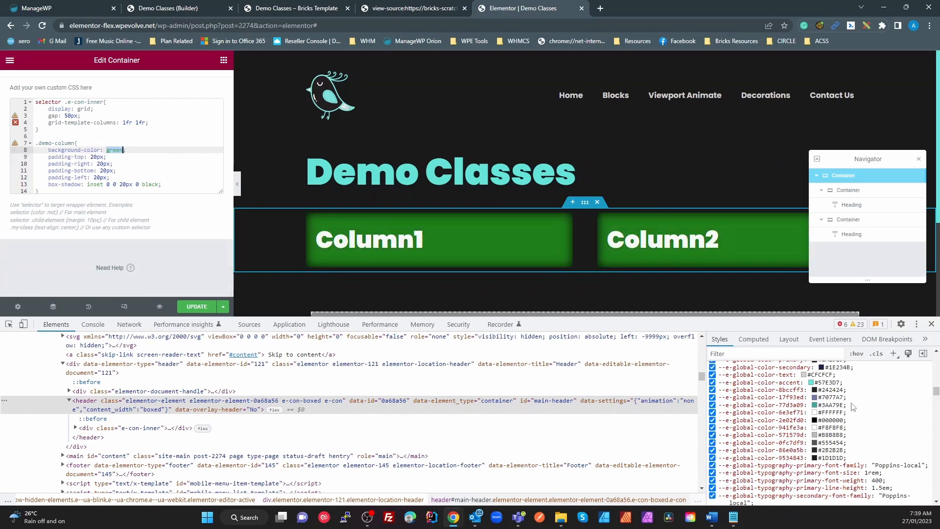
left_click(833, 397)
key("ctrl+c")
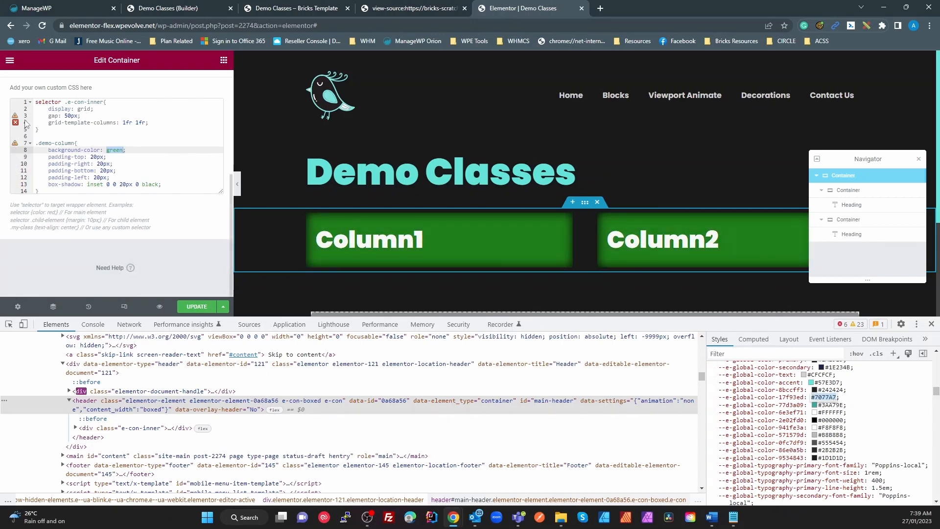
left_click(118, 146)
double_click(115, 150)
key("ctrl+v")
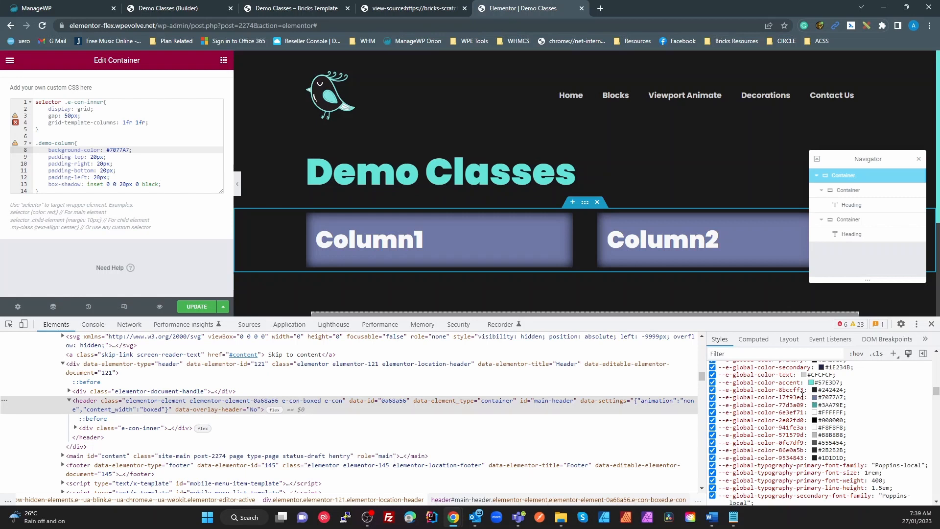
Step: Change the background to var(--e-global-color-17f93ed) and update the page
left_click_drag(804, 397, 719, 397)
key("ctrl+c")
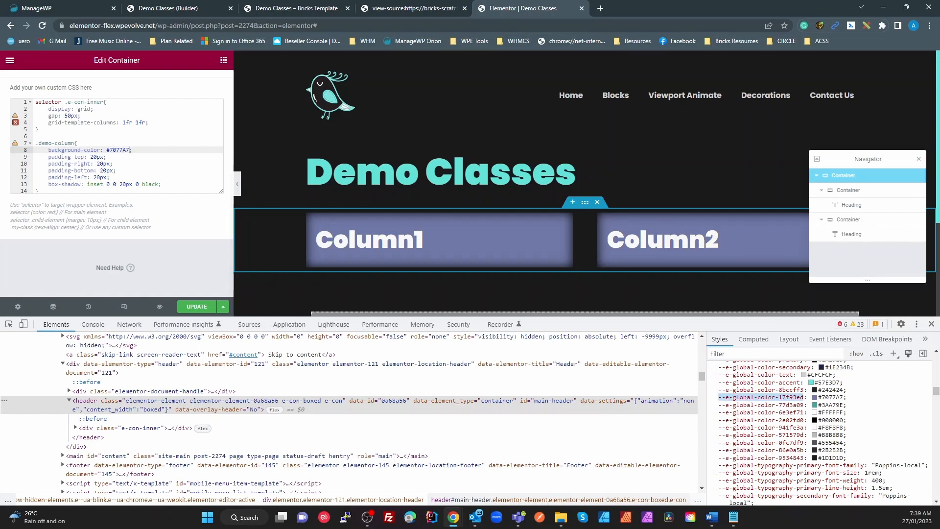
double_click(113, 151)
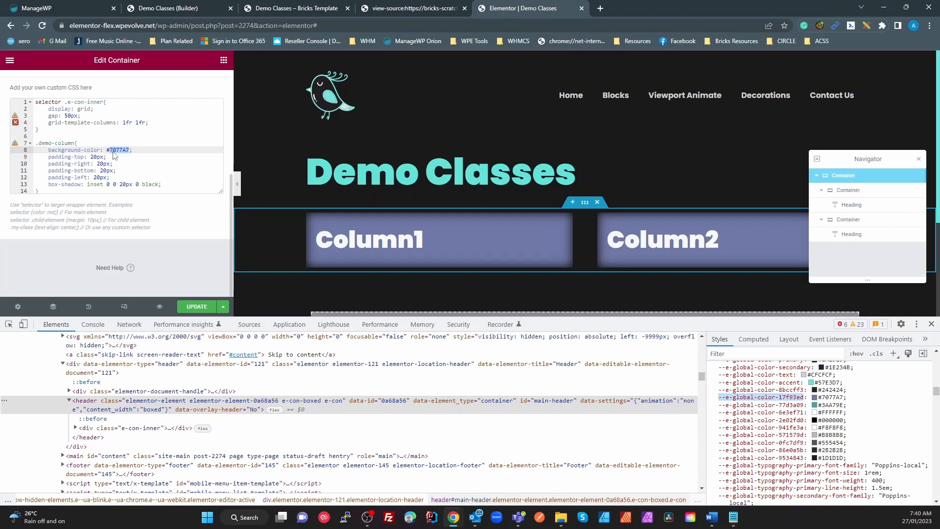
type("var(")
right_click(113, 155)
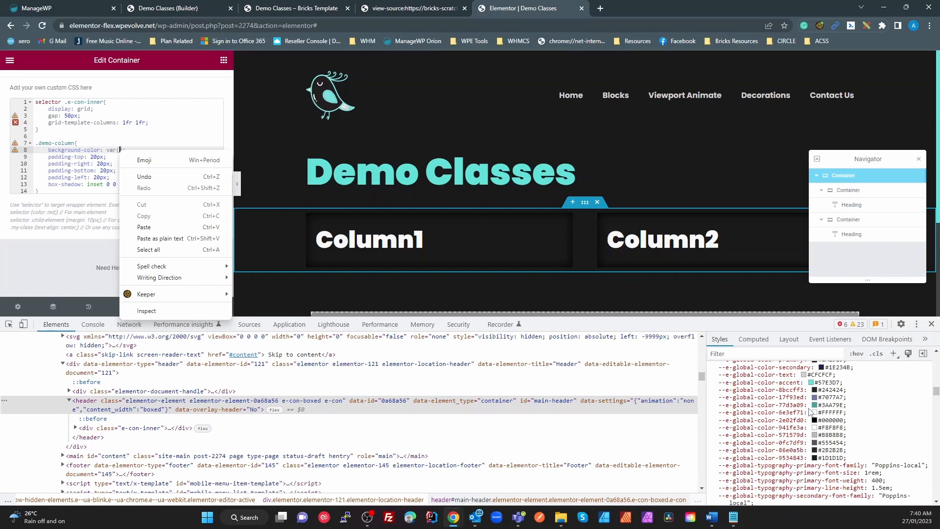
left_click(790, 396)
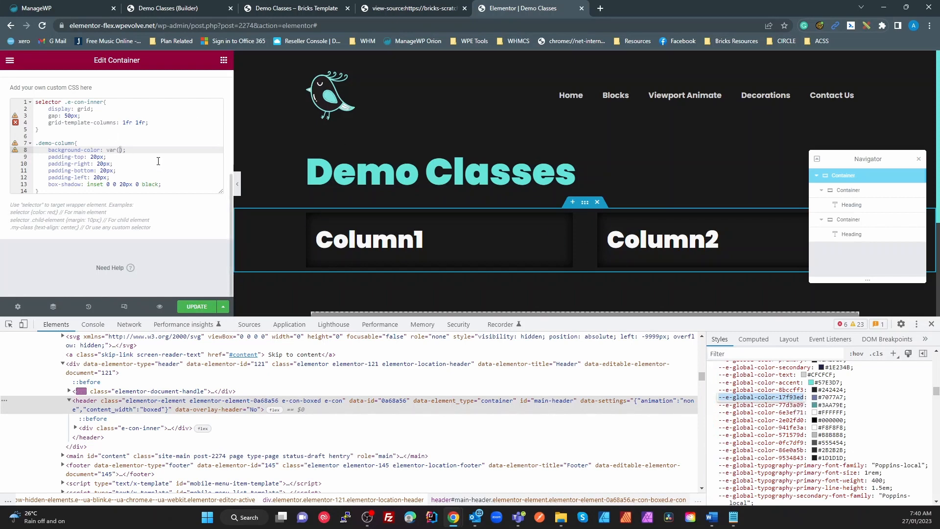
key("ctrl+v")
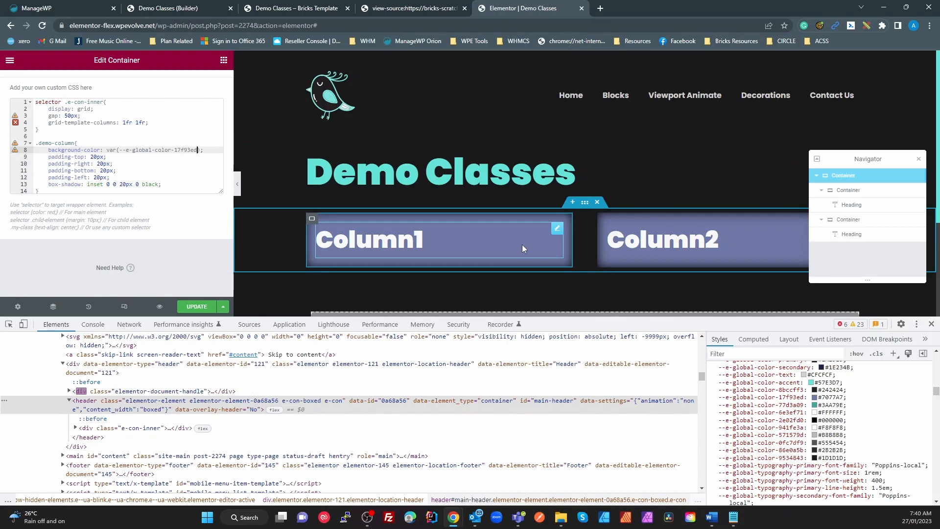
left_click(193, 307)
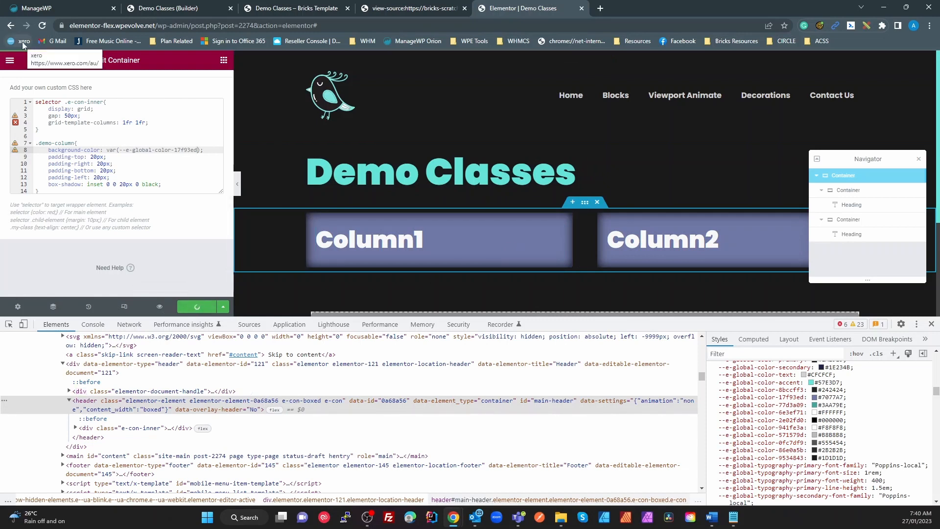
Step: Shift the secondary-variation global colour's hue from #7077A7 toward teal and save the change
left_click(8, 62)
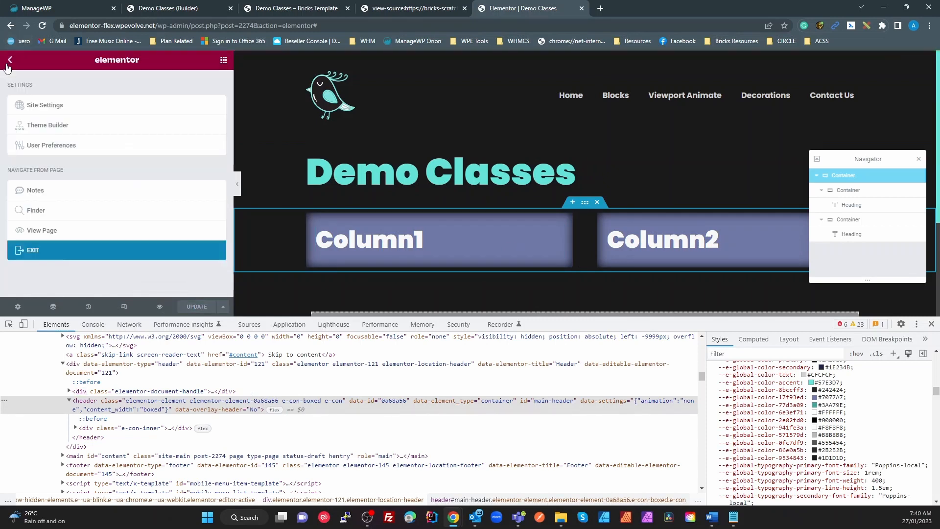
left_click(45, 109)
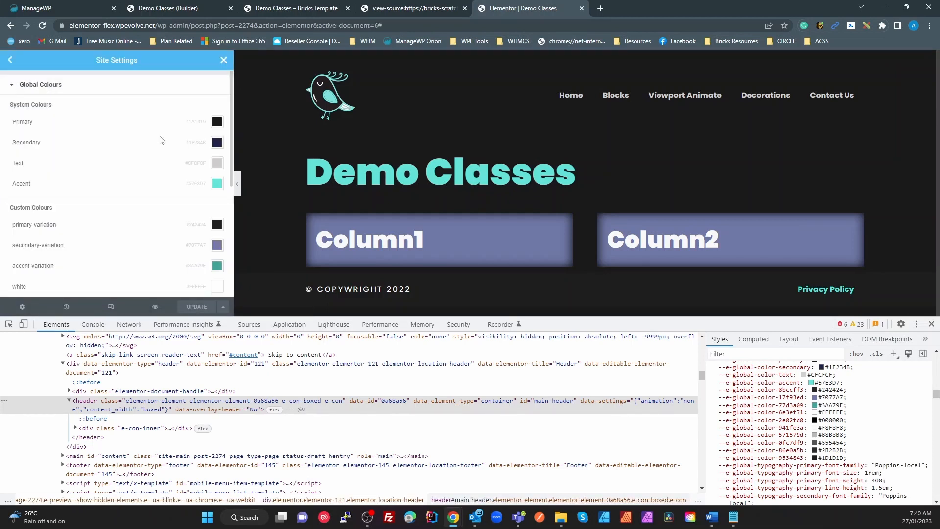
left_click(217, 245)
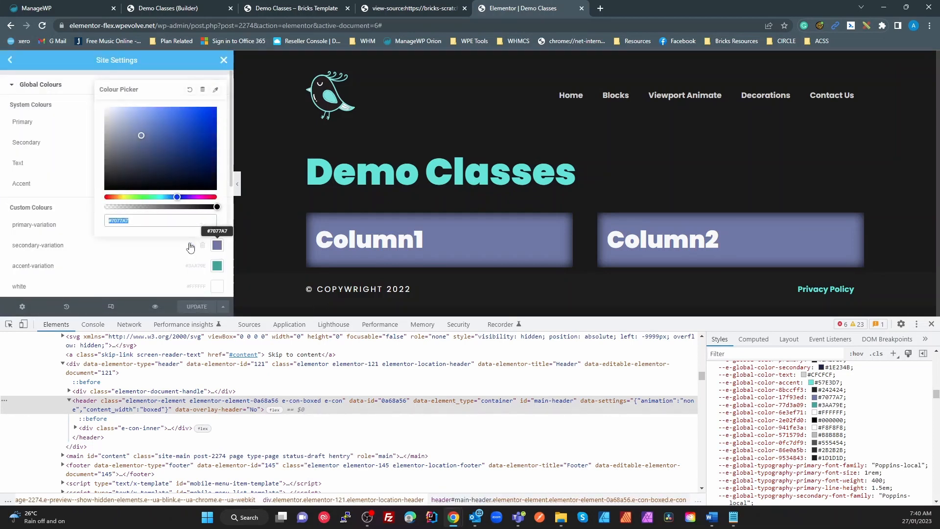
left_click(179, 203)
left_click_drag(179, 198, 166, 197)
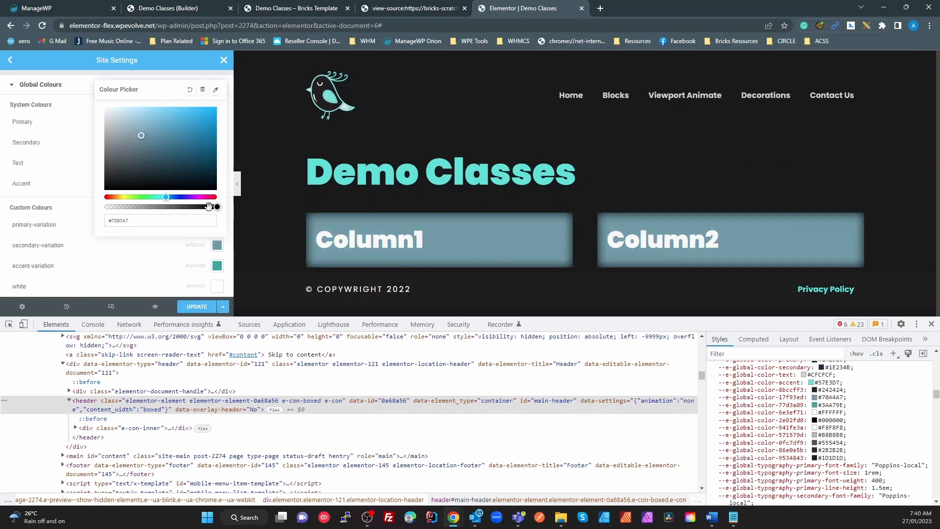
left_click(224, 59)
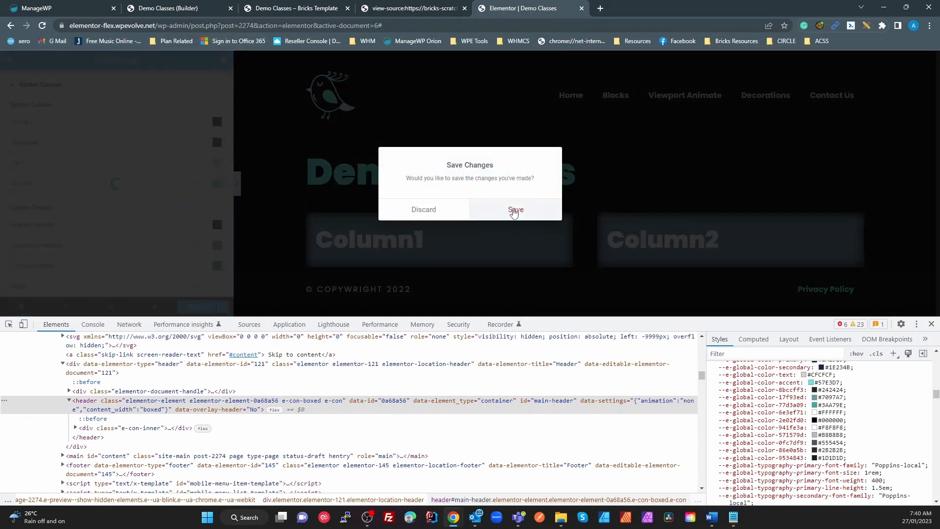
left_click(515, 209)
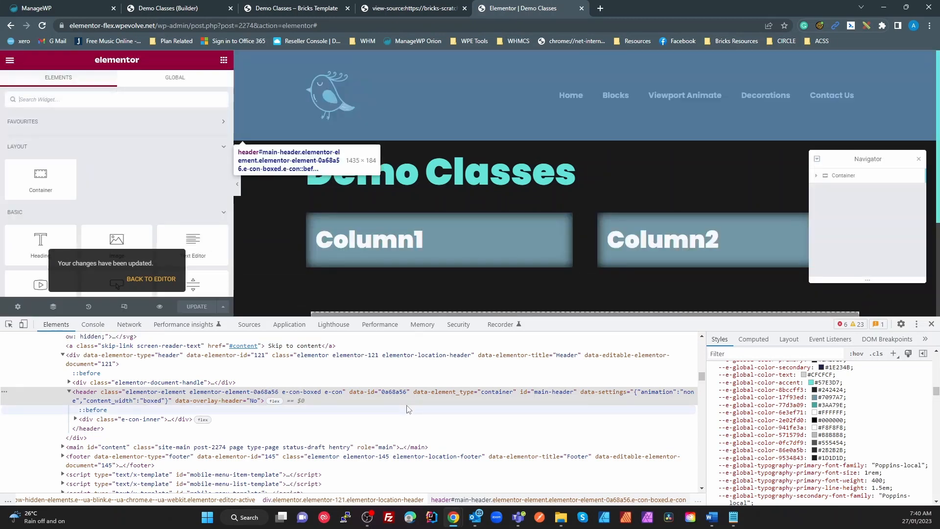
Step: Select the outer container, close DevTools and step through the .demo-column lines in its Custom CSS
left_click(855, 176)
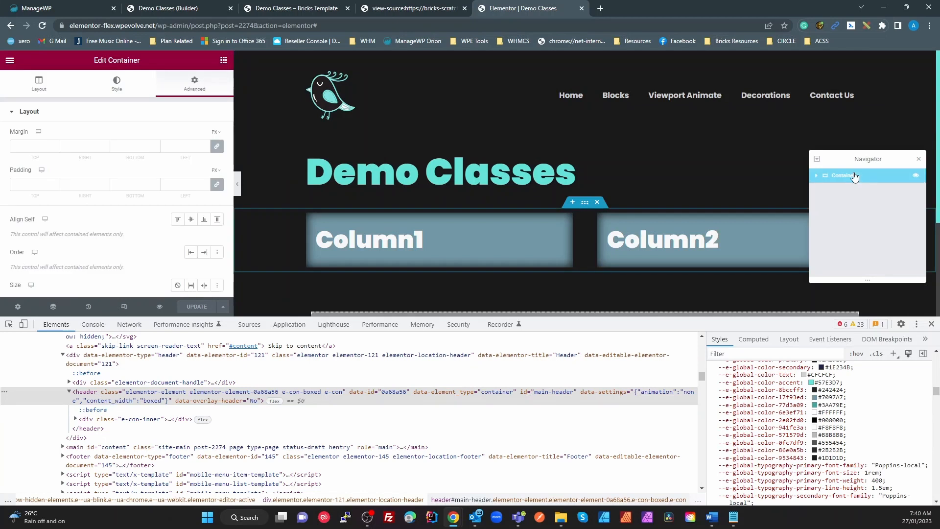
left_click(931, 325)
scroll(118, 407, "down", 2)
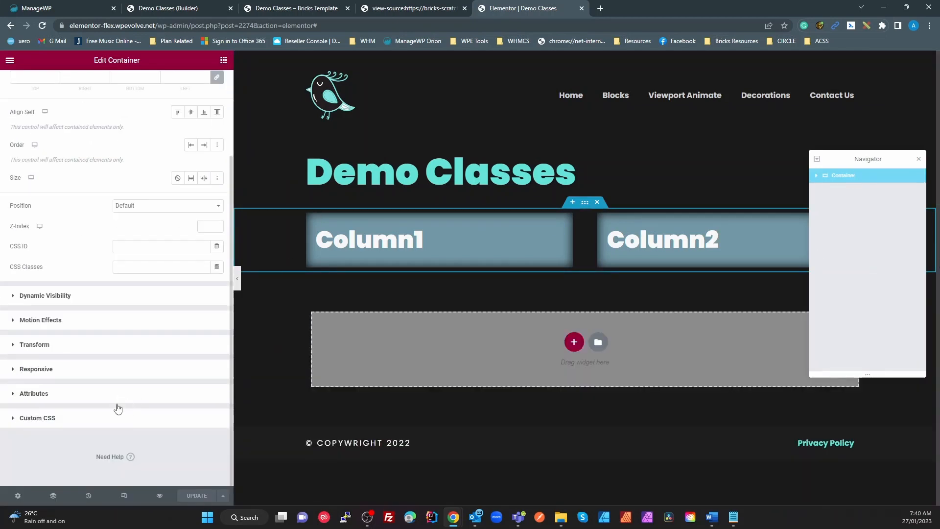
left_click(100, 417)
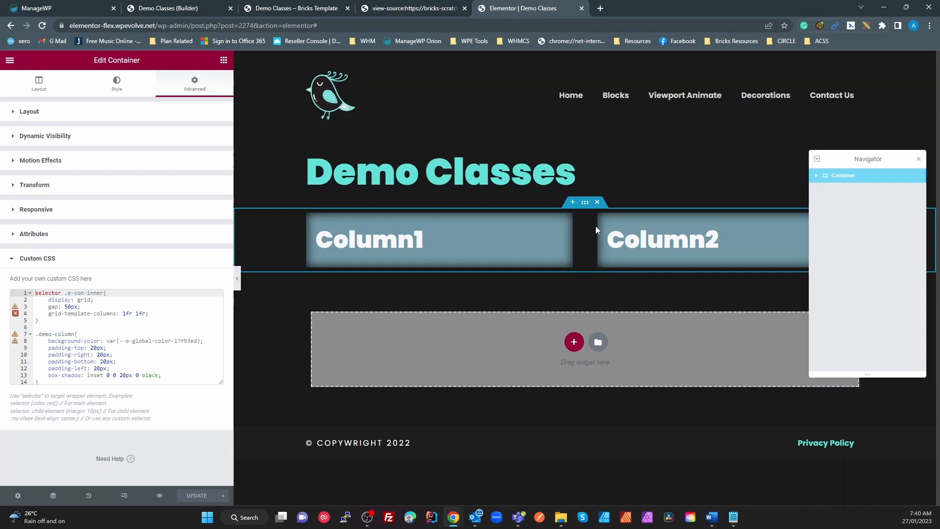
left_click(48, 334)
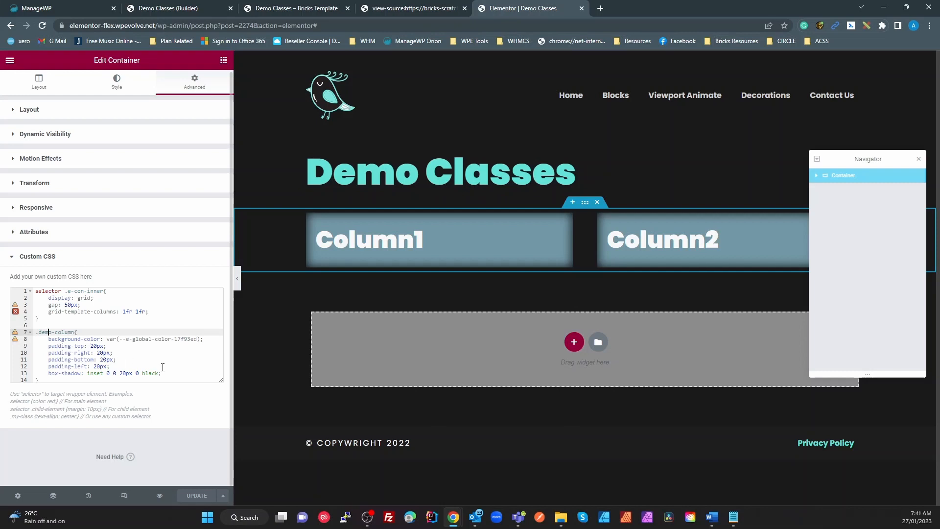
left_click(201, 343)
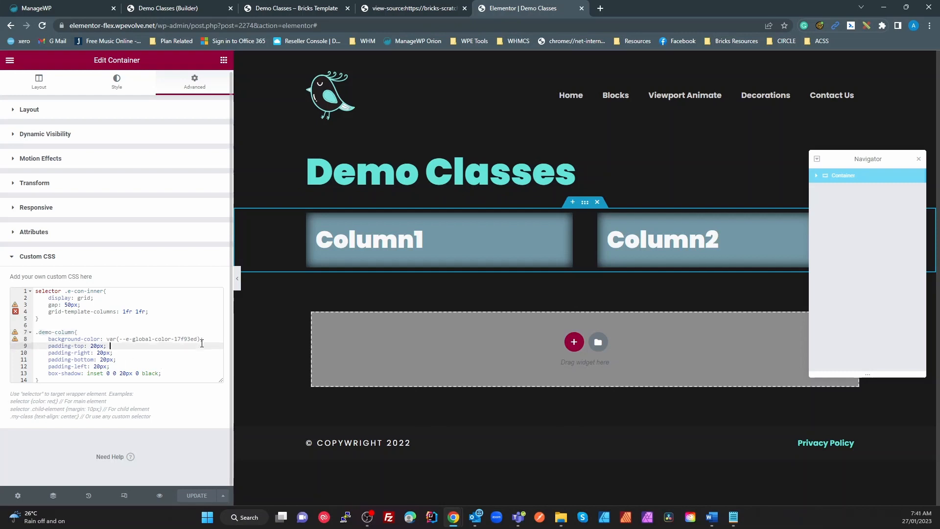
left_click_drag(202, 343, 110, 339)
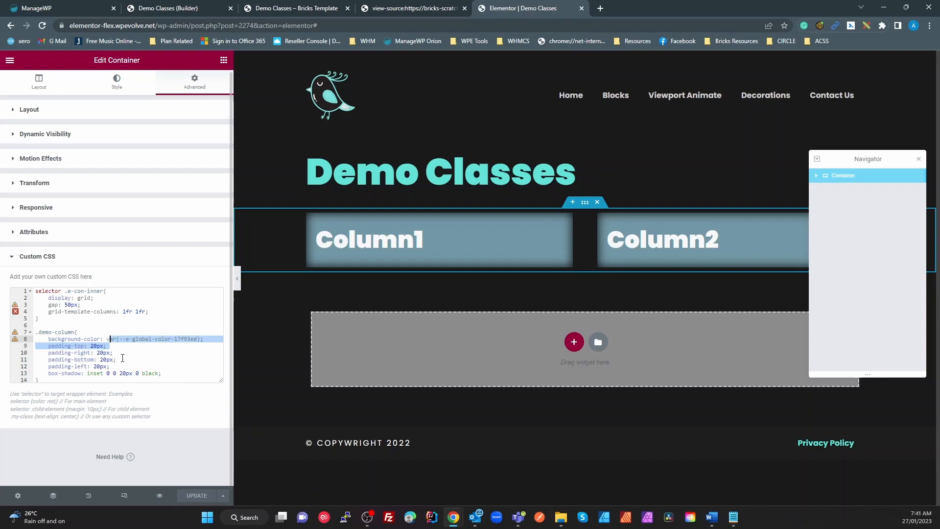
left_click(122, 355)
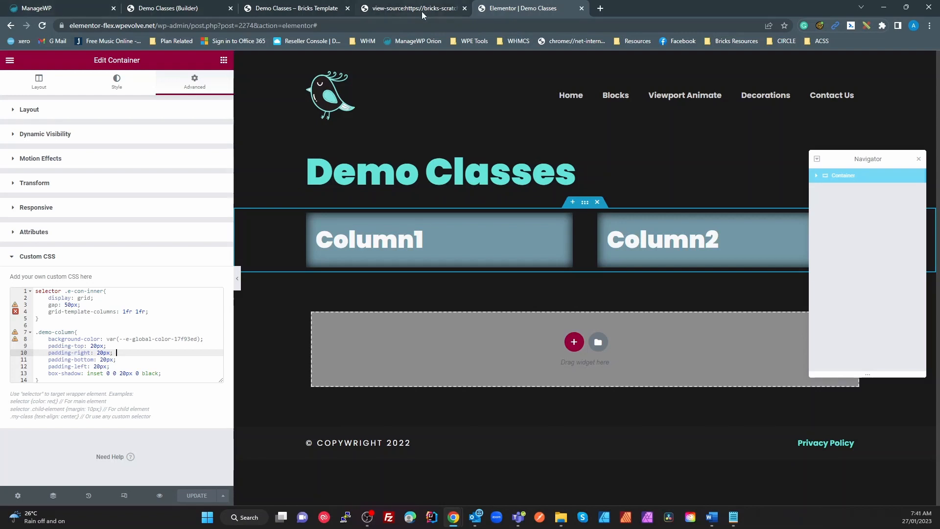
left_click(309, 9)
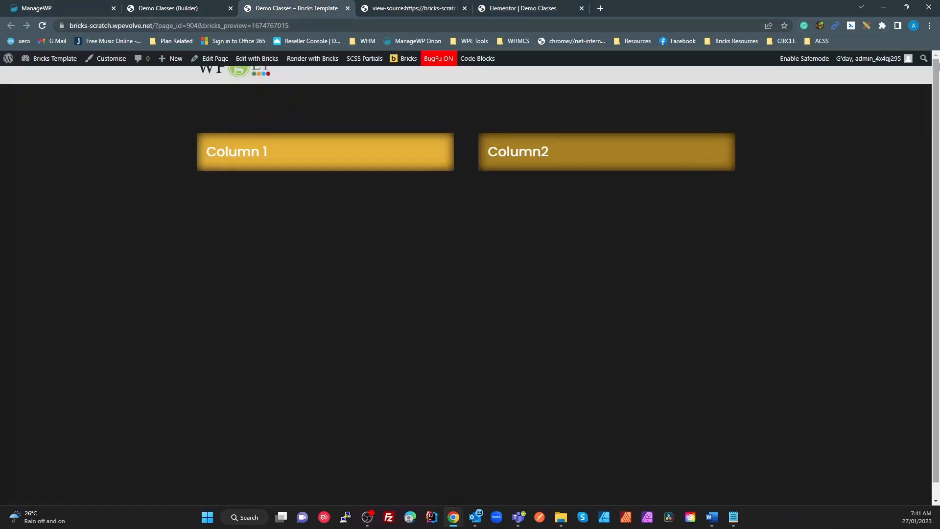
left_click(180, 8)
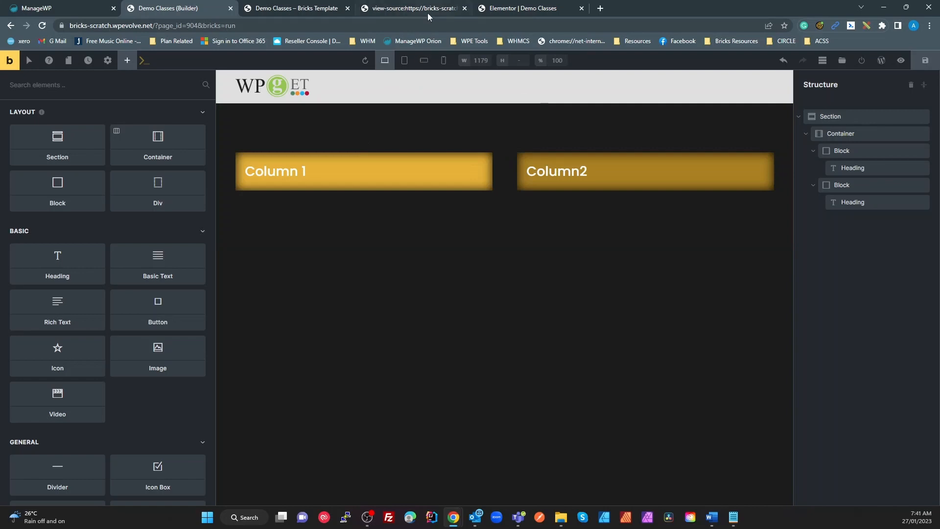
left_click(534, 5)
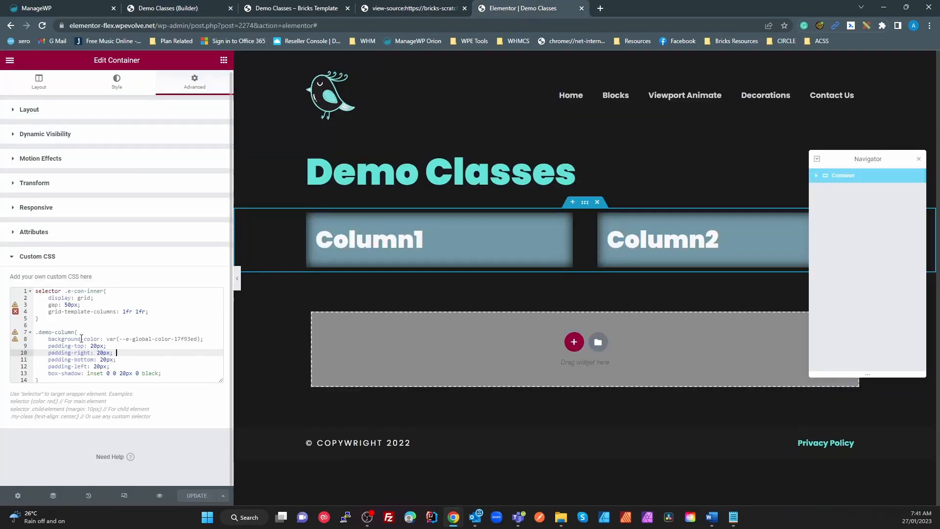
Step: Add an empty .demo-column:hover { } rule after the existing rules, then reopen DevTools with F12
left_click_drag(74, 332, 32, 335)
key("ctrl+c")
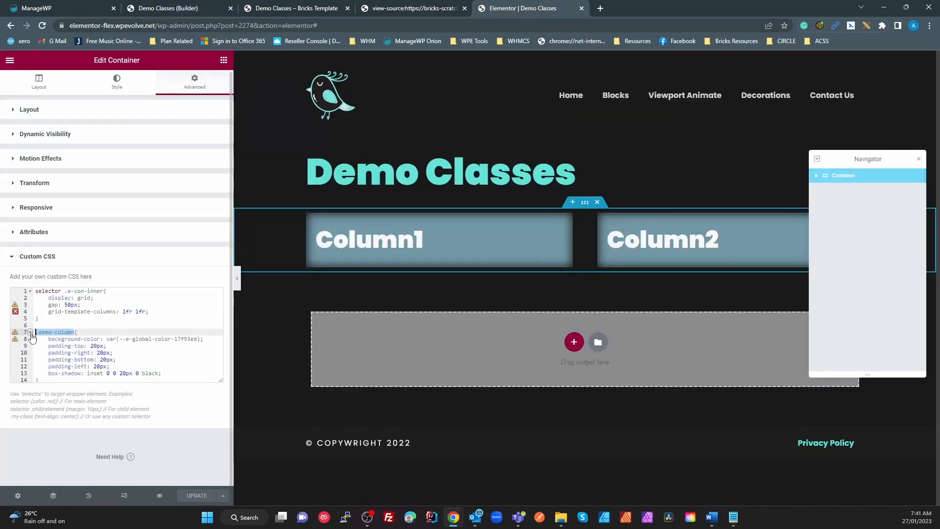
left_click(48, 381)
key("Return")
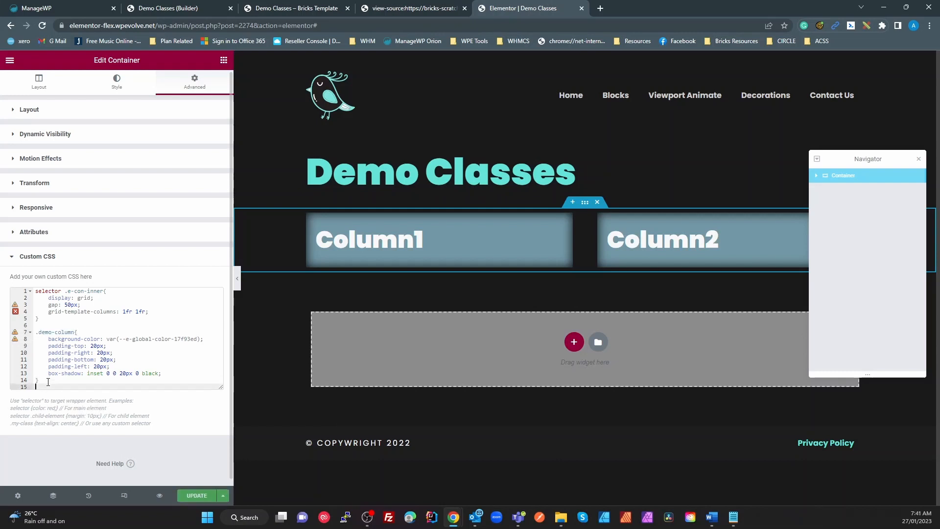
type(".")
key("ctrl+v")
type(":")
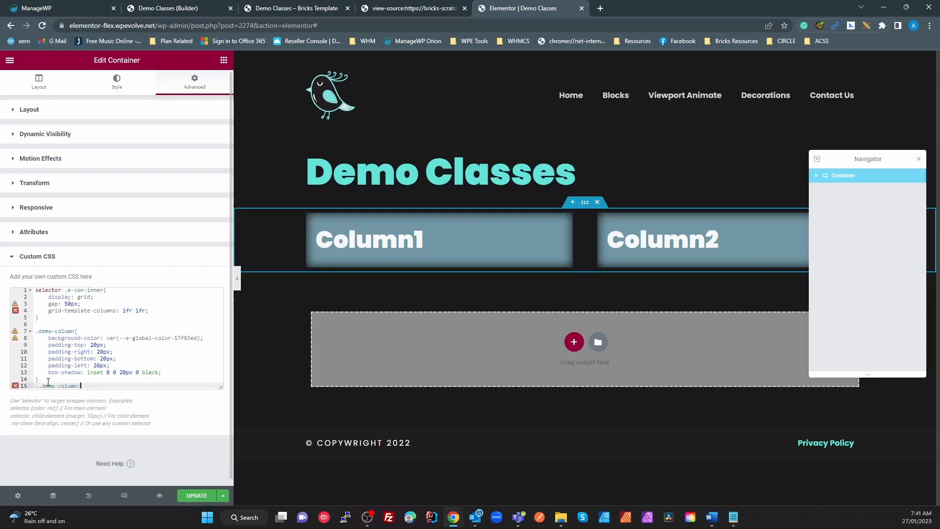
type("hover{")
key("Return")
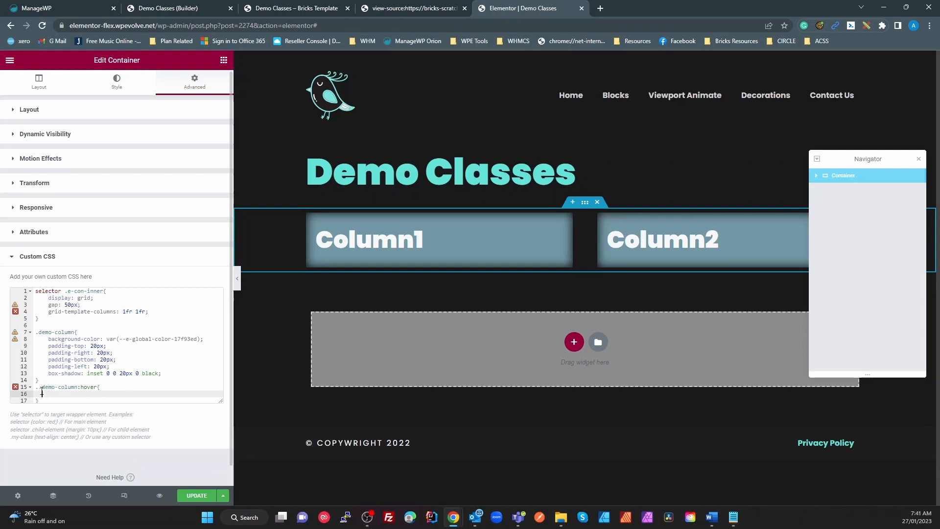
left_click(38, 389)
key("BackSpace")
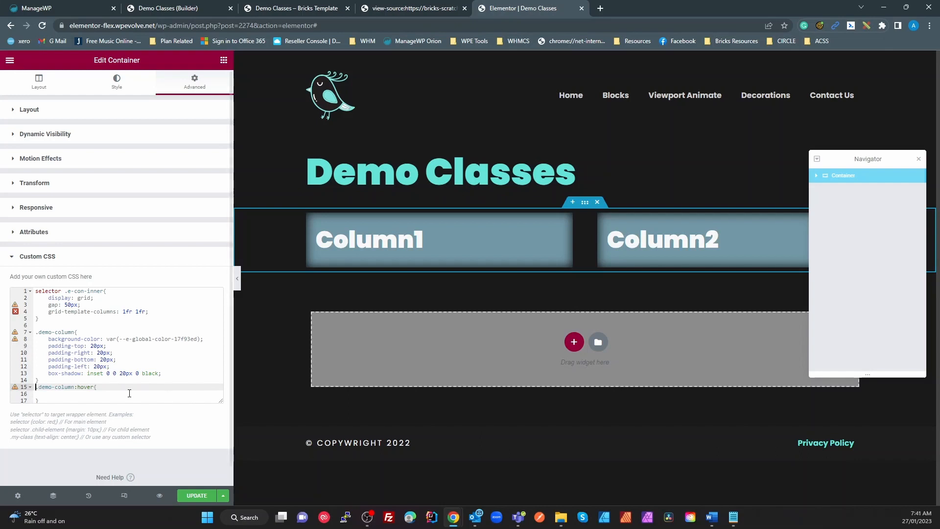
left_click(95, 395)
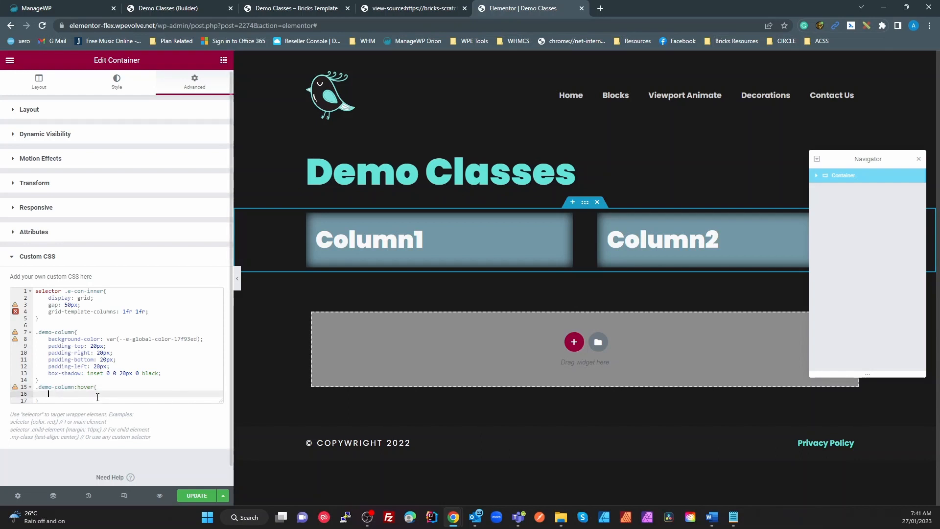
key("F12")
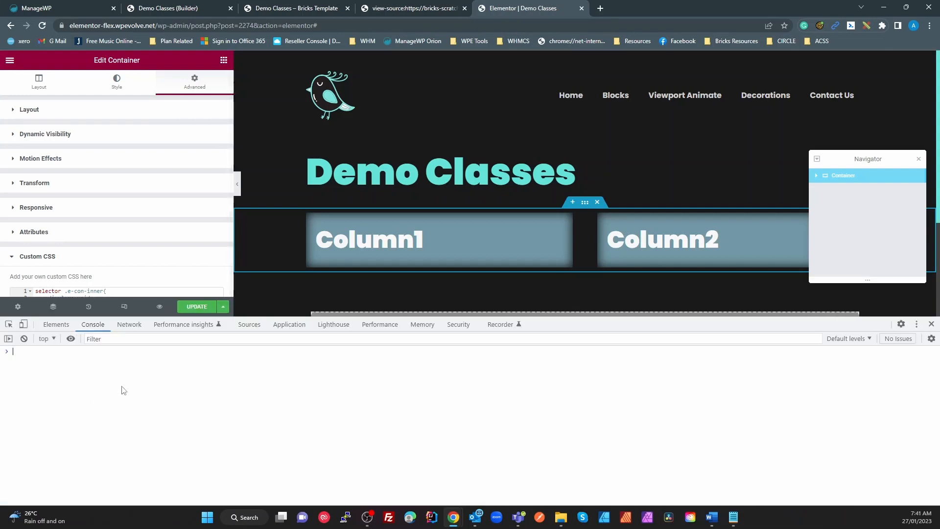
Step: Inspect the inner columns container in DevTools and locate the --e-global-color-accent variable
left_click(10, 325)
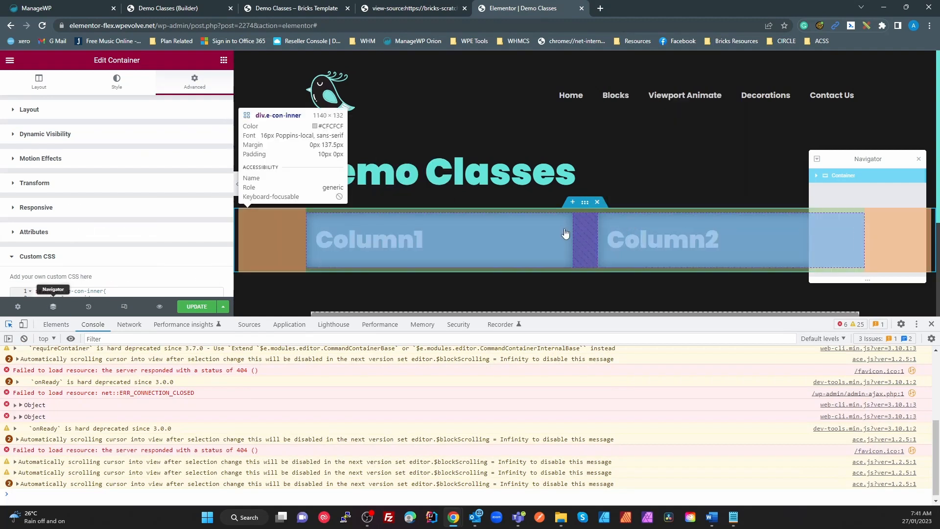
left_click(581, 241)
left_click(492, 239)
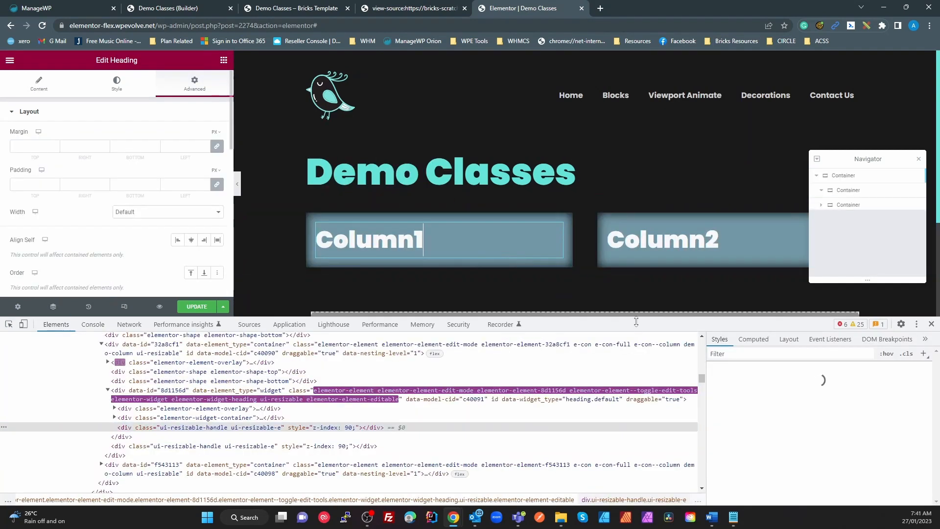
scroll(778, 416, "down", 10)
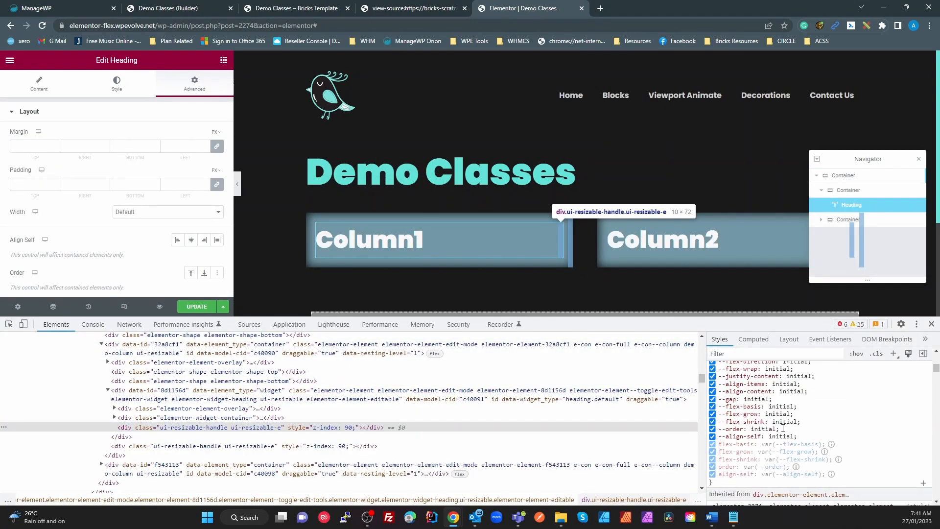
scroll(786, 434, "down", 10)
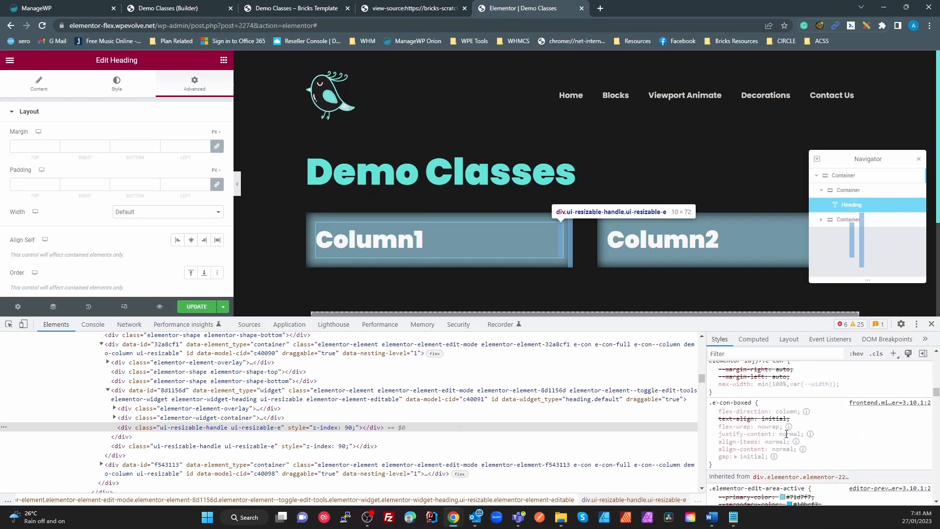
scroll(786, 434, "down", 2)
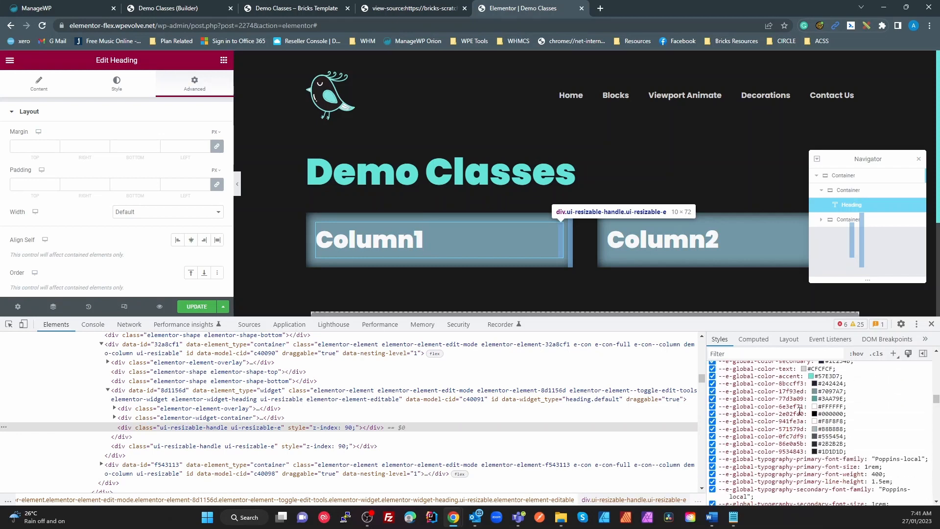
left_click(784, 376)
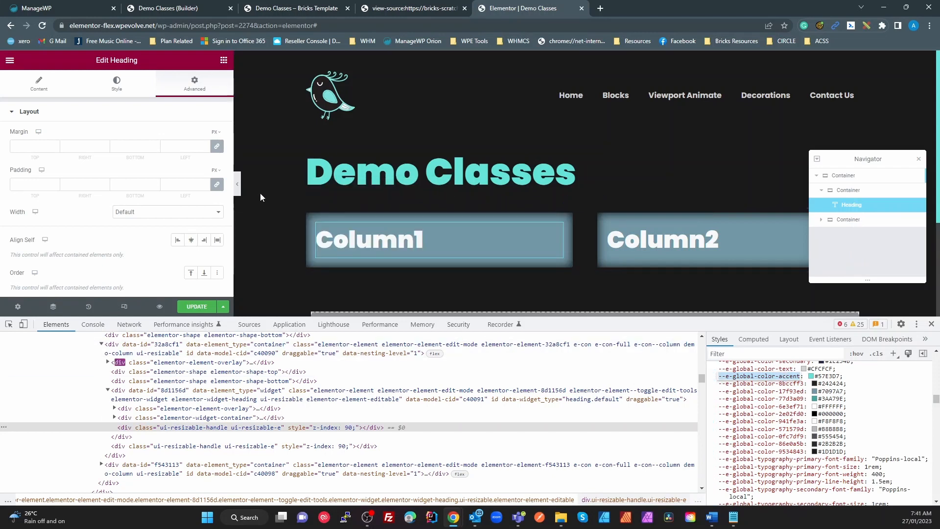
scroll(164, 223, "down", 10)
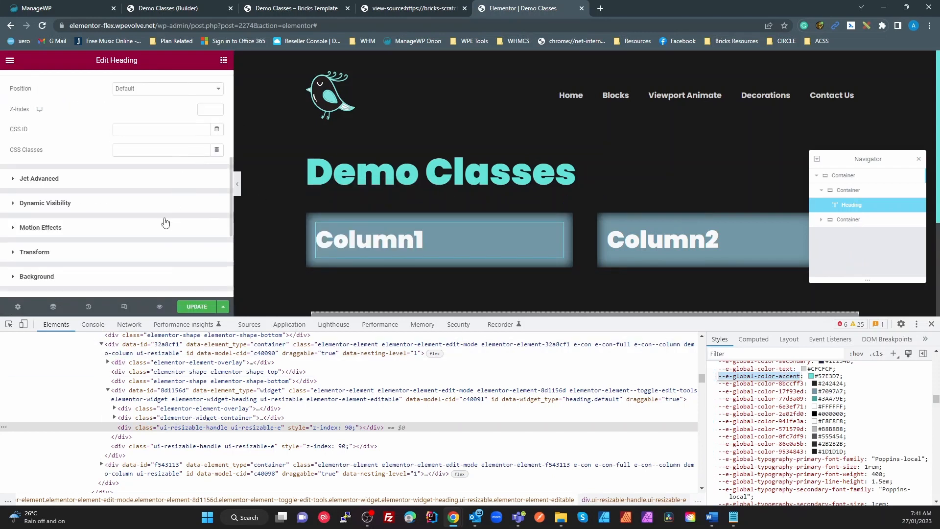
Step: Leave the heading's custom CSS and select the outer container, scrolling its Advanced tab
left_click(160, 230)
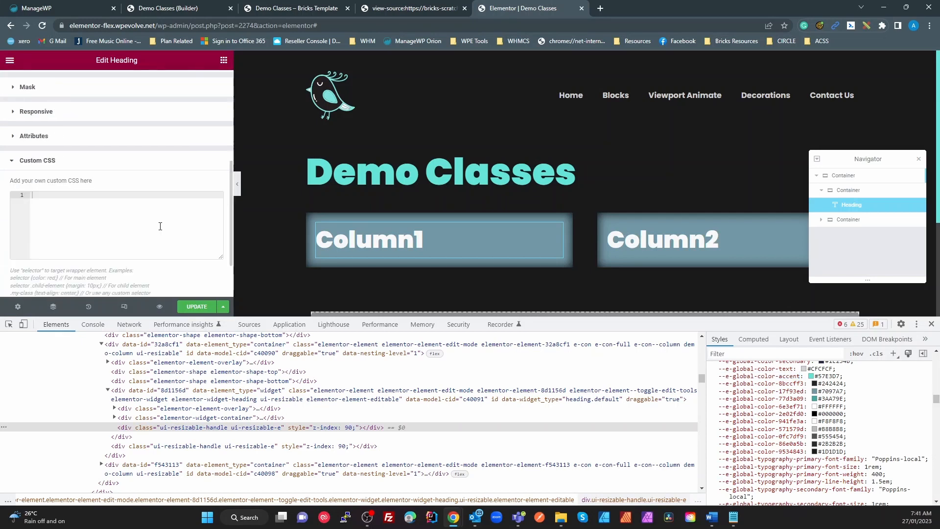
left_click(843, 175)
scroll(179, 207, "down", 10)
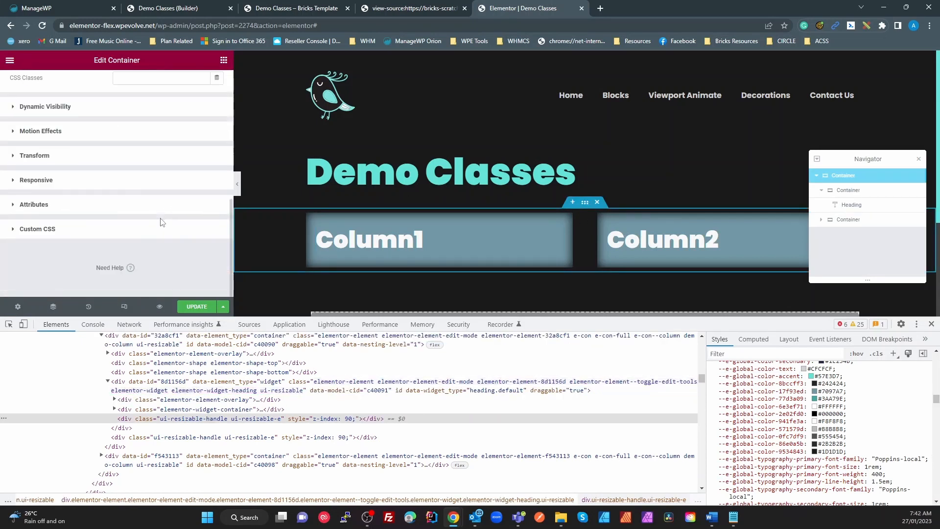
Step: Add background-color: var(--e-global-color-accent) inside the .demo-column:hover rule, using autocomplete
left_click(91, 234)
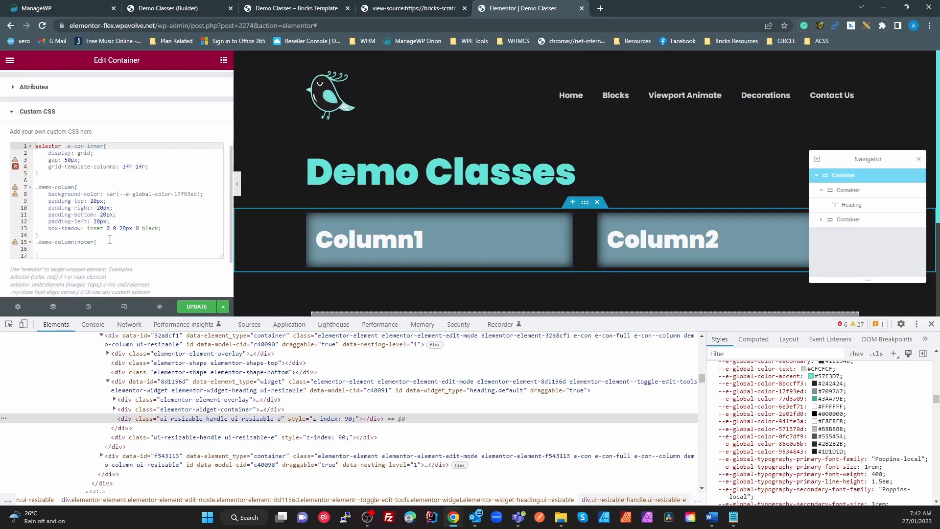
left_click(89, 251)
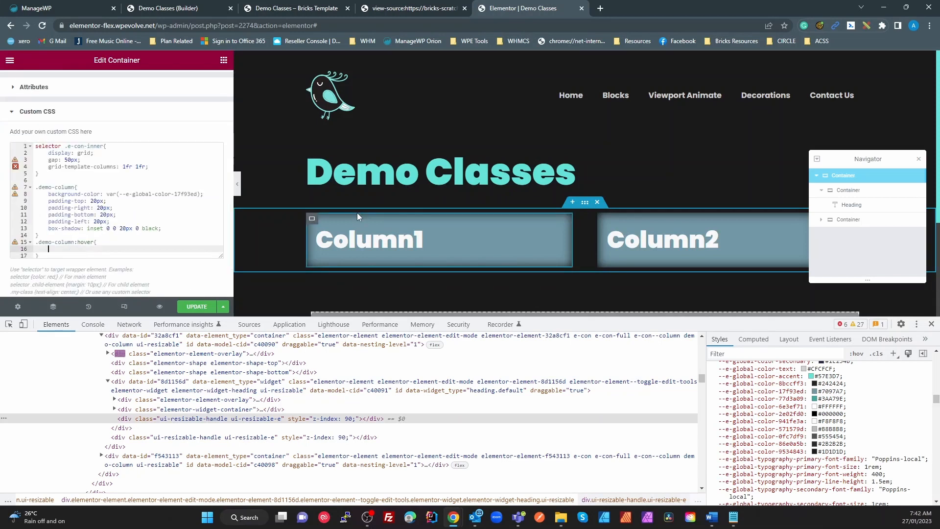
type("back")
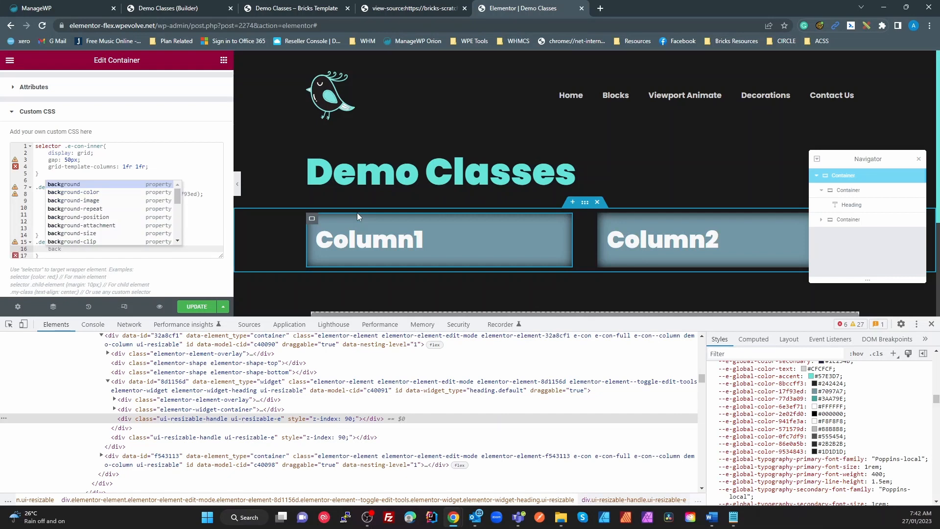
key("Down")
key("Return")
type(": ")
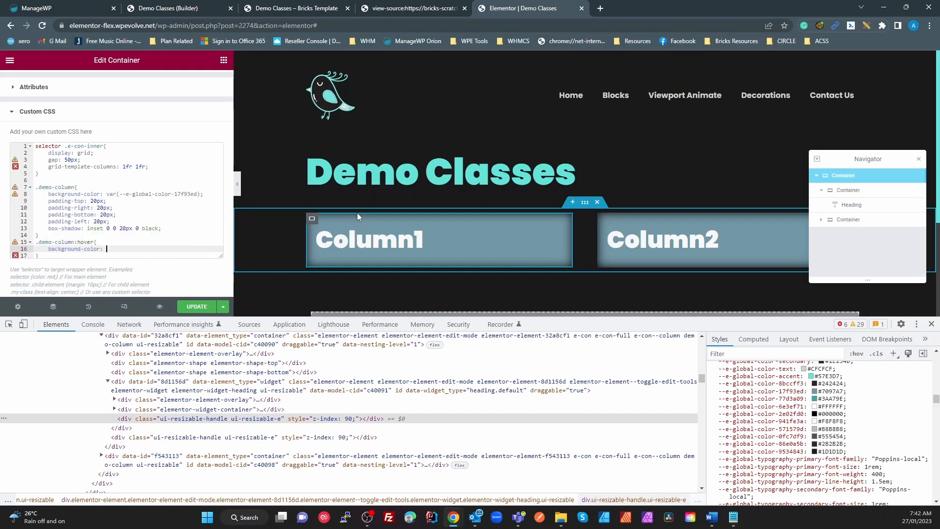
type("var()")
type("--e-global-color-accent")
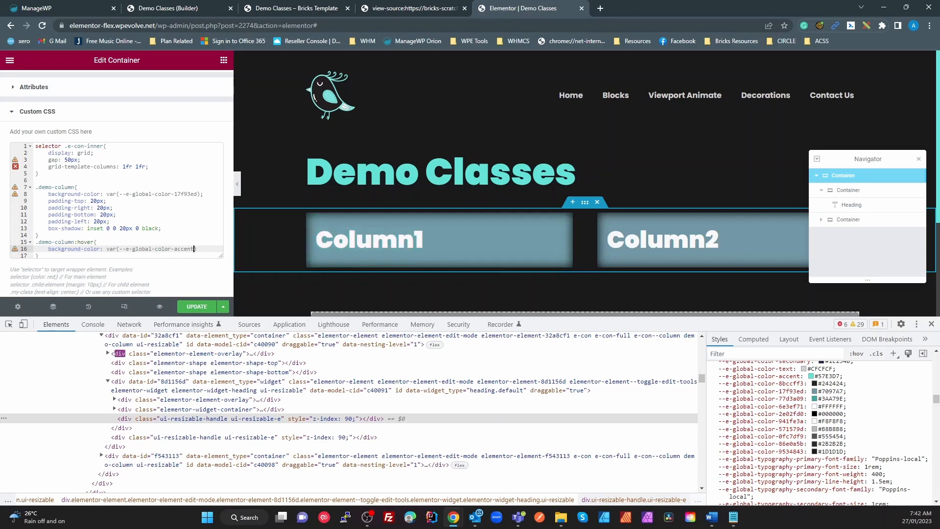
Step: Review the .demo-column rule and its inset shadow values, then return to the hover background line
left_click(87, 236)
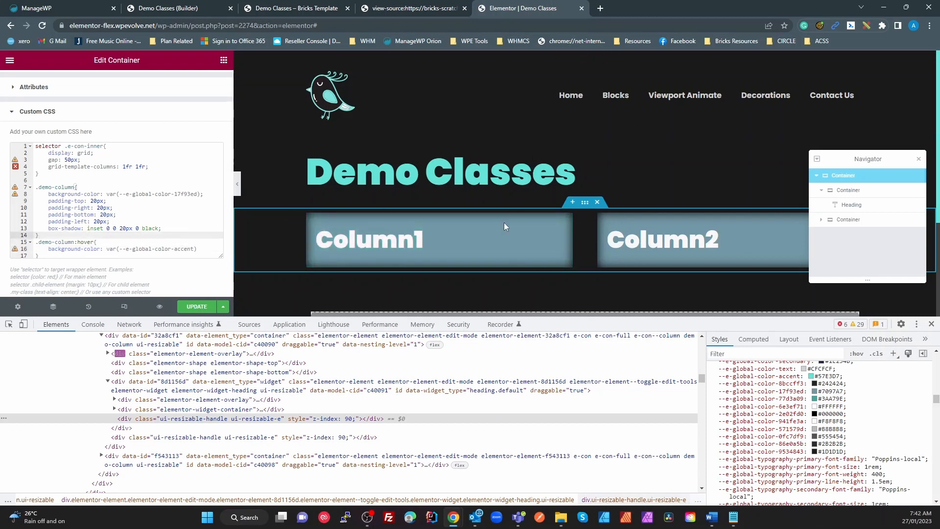
left_click(130, 229)
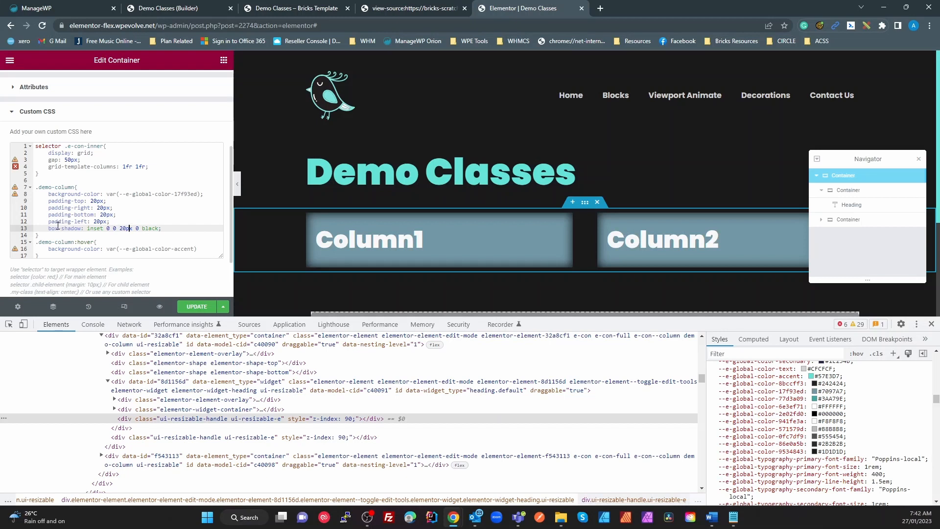
left_click(201, 248)
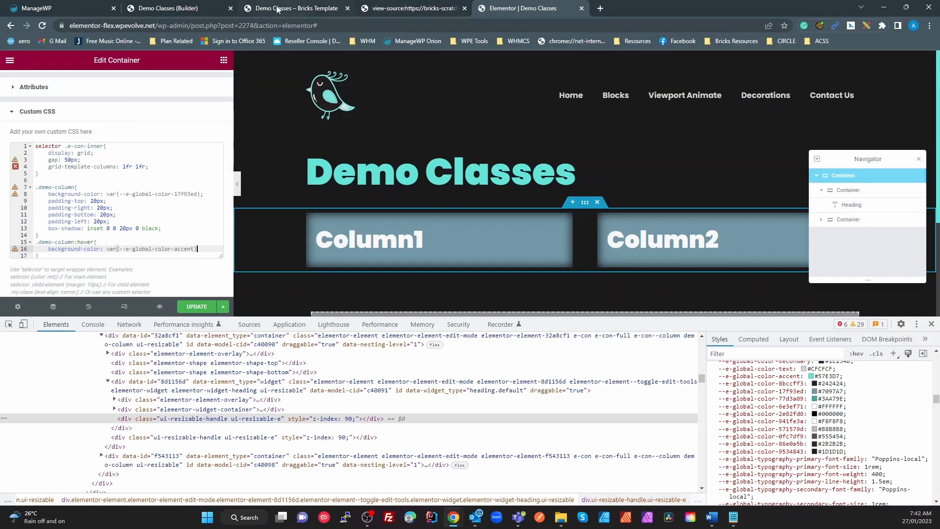
left_click(178, 8)
left_click(403, 60)
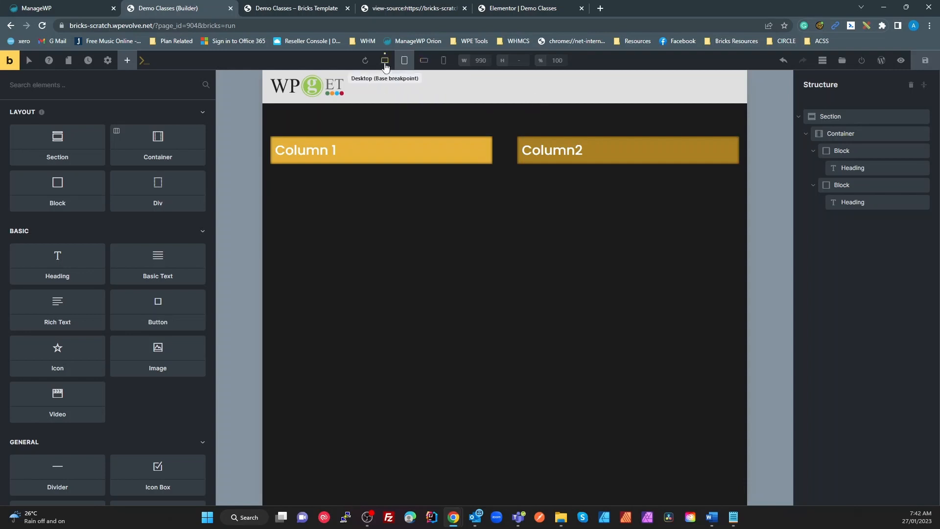
left_click(384, 57)
left_click(408, 63)
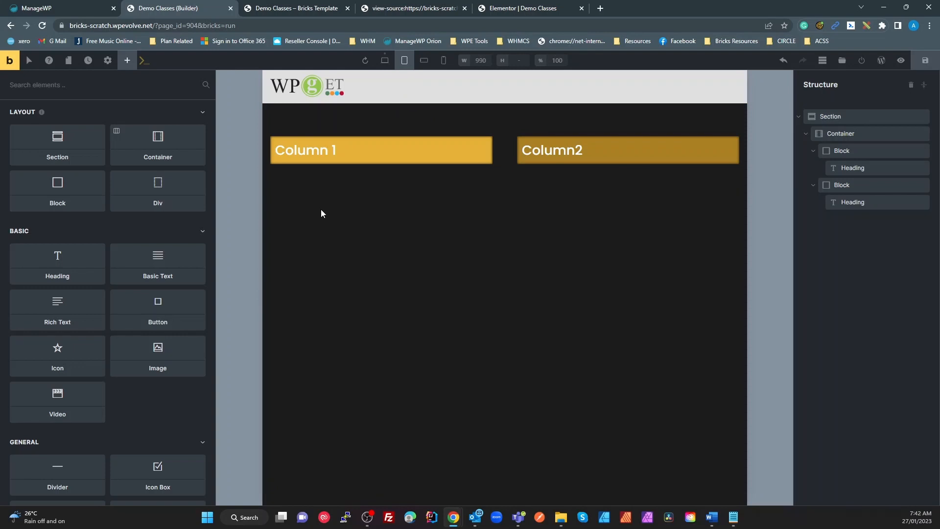
left_click(839, 133)
left_click(840, 147)
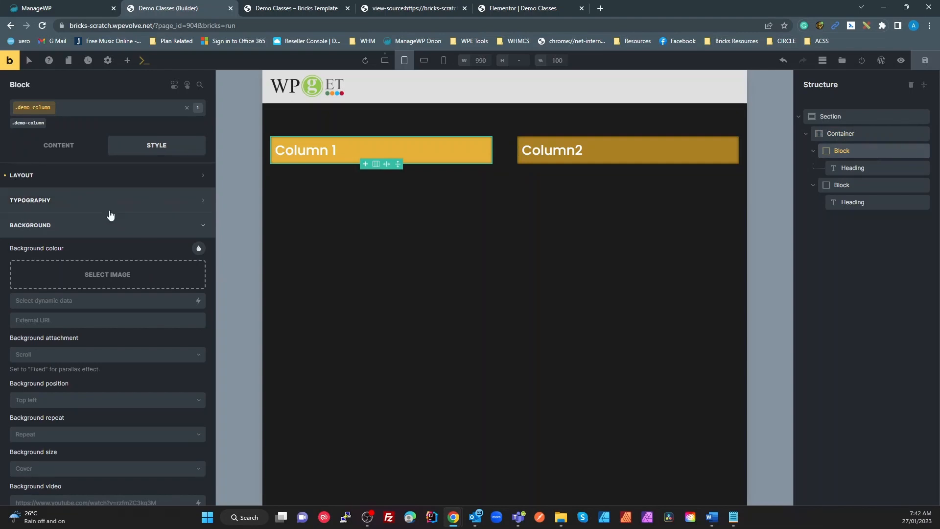
left_click(56, 177)
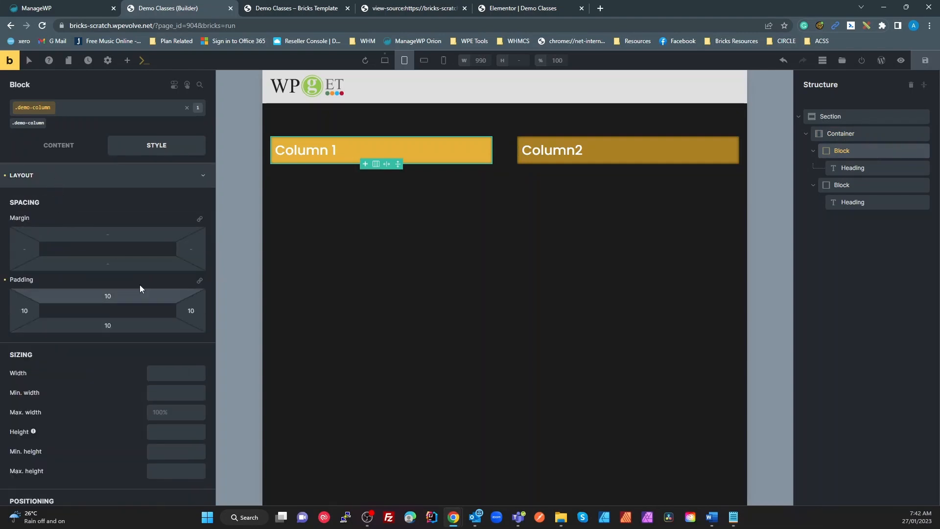
left_click(384, 61)
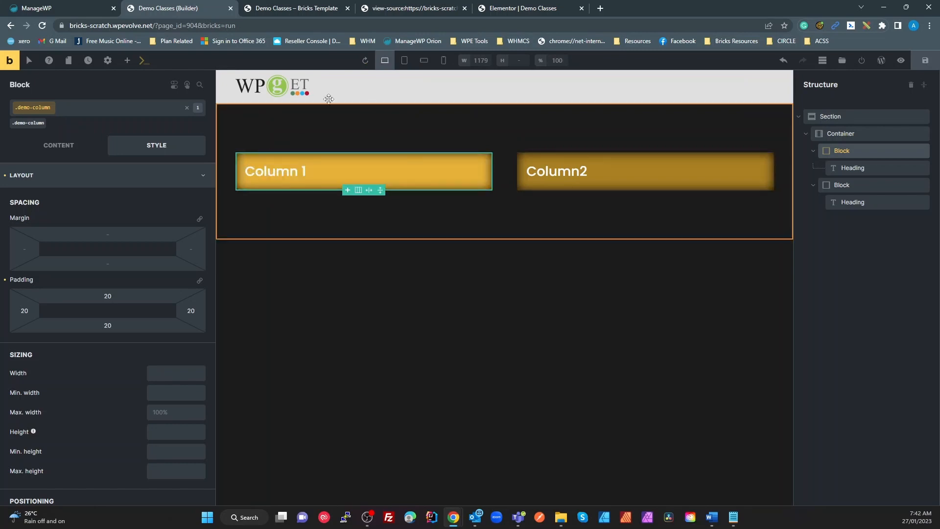
left_click(404, 60)
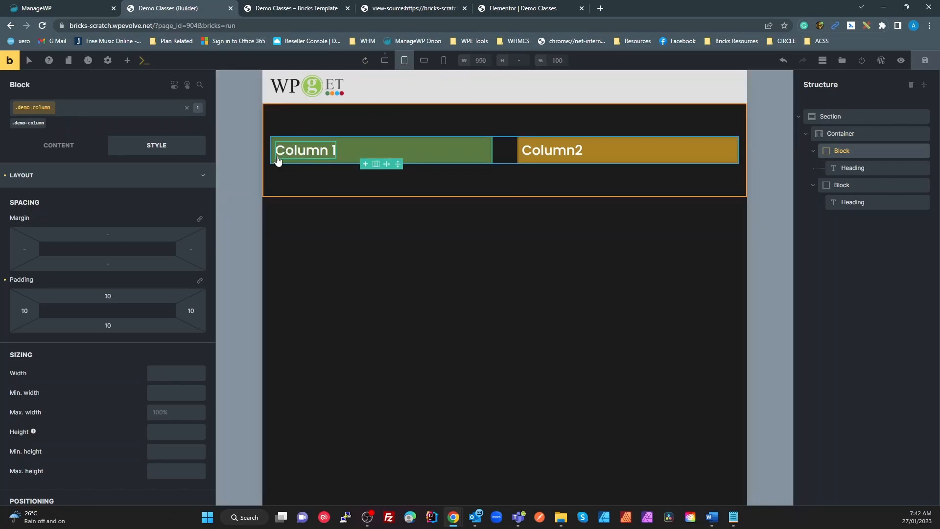
left_click(520, 8)
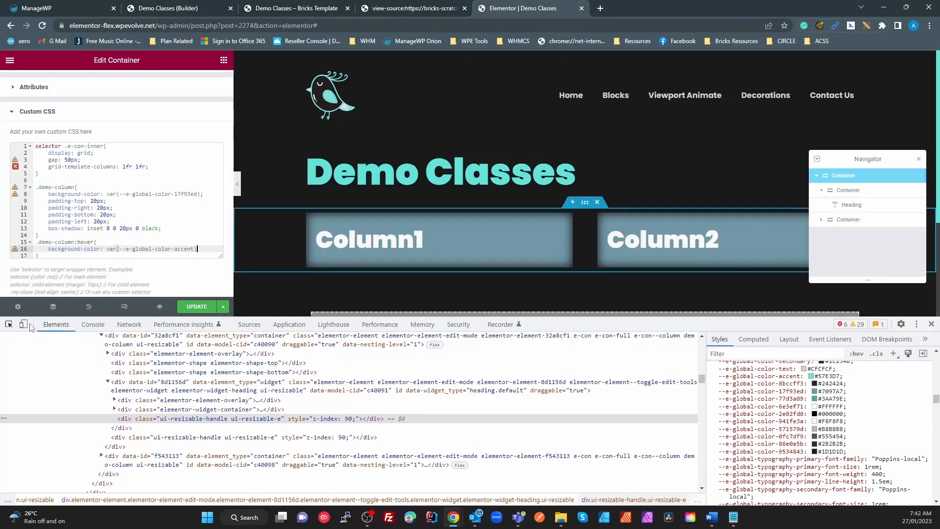
left_click(932, 324)
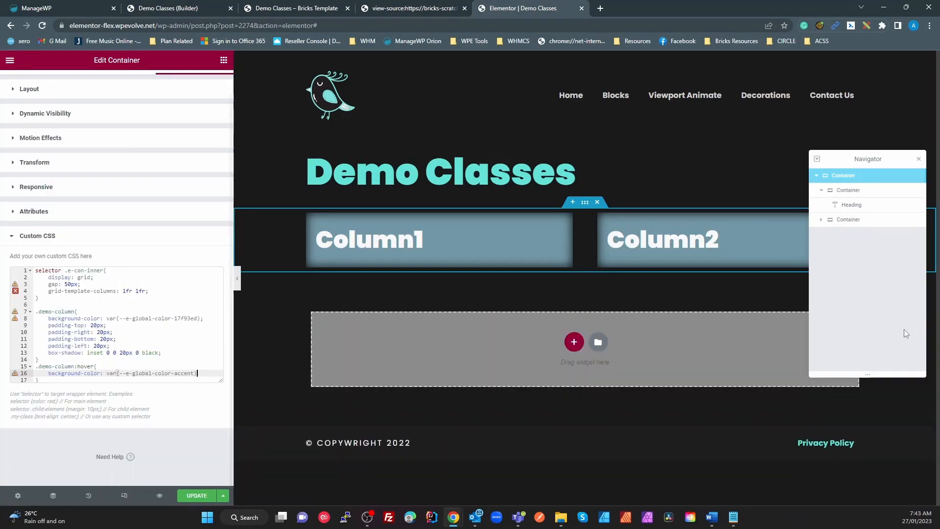
left_click(124, 497)
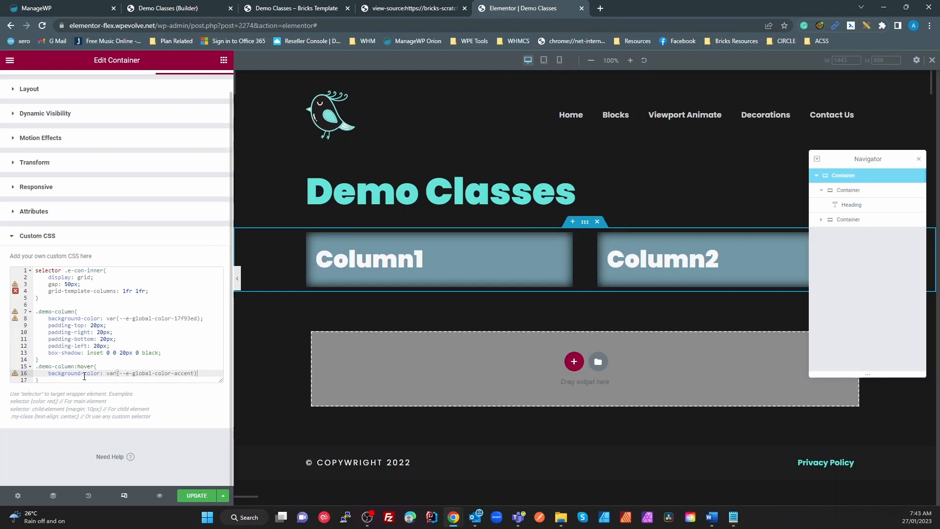
left_click(67, 379)
key("Return")
type("@")
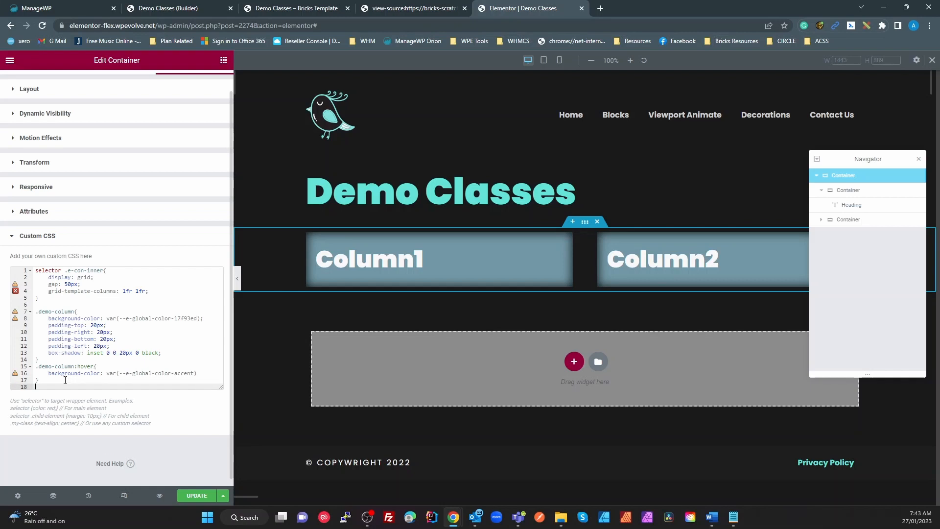
type("me")
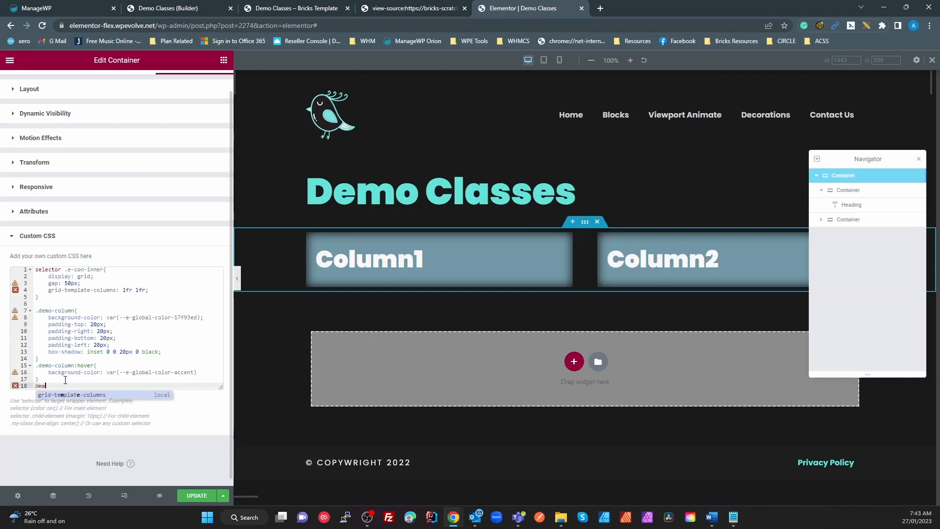
type("dia")
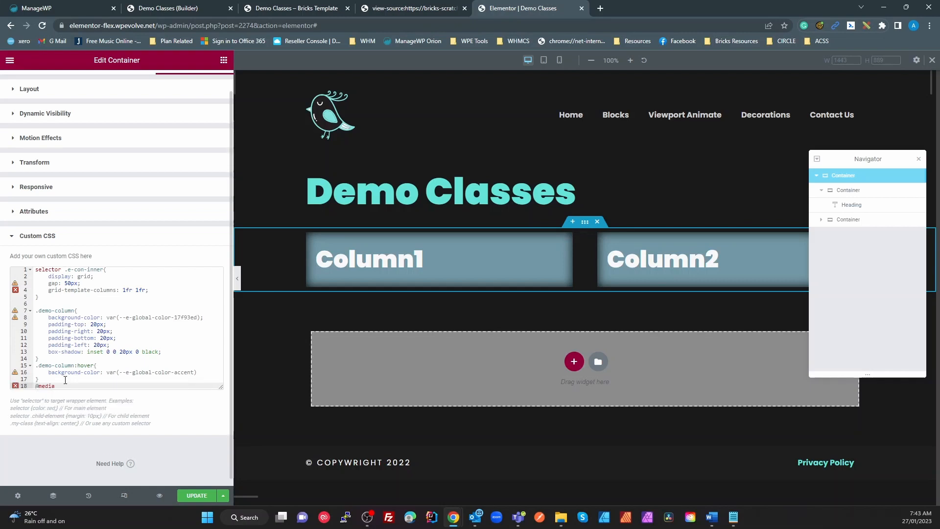
type("(min-width: 1024px){")
key("Return")
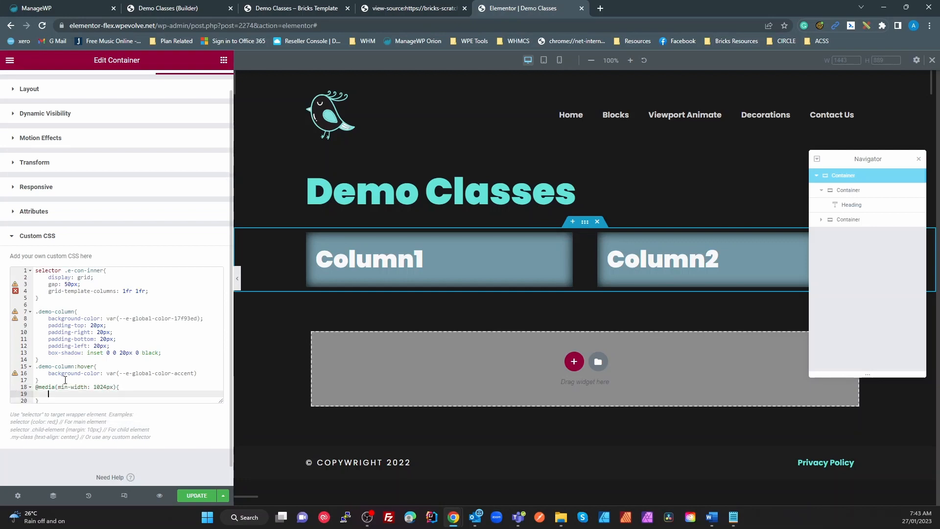
Step: Write padding: 10px; on a line inside the media query
left_click_drag(197, 374, 58, 374)
left_click(57, 394)
type("padding")
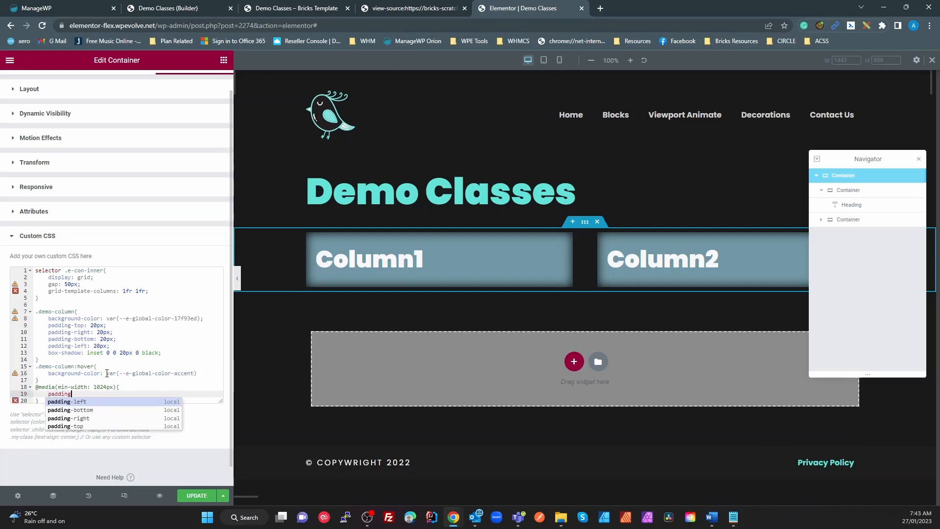
type(": 10px;")
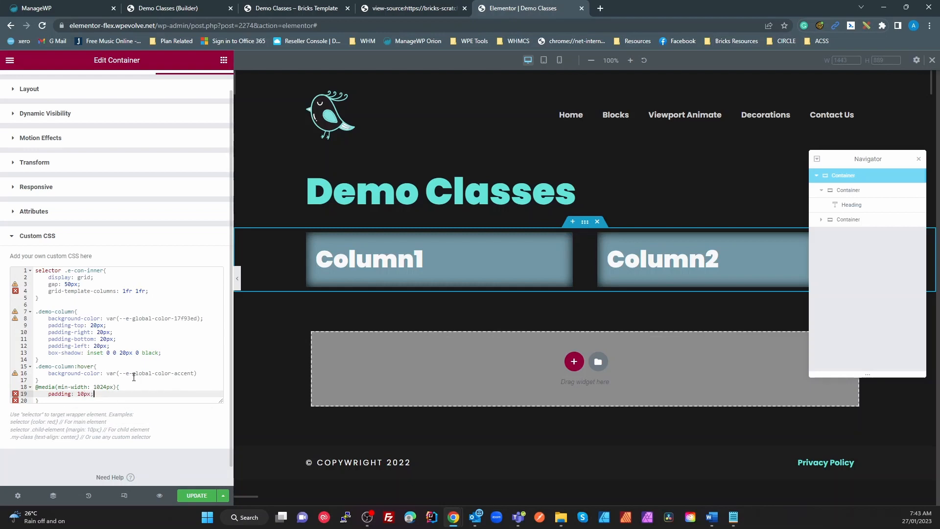
scroll(133, 377, "down", 1)
Step: Copy the .demo-column selector into the media query and open a rule block for it
left_click_drag(74, 291, 34, 292)
key("ctrl+c")
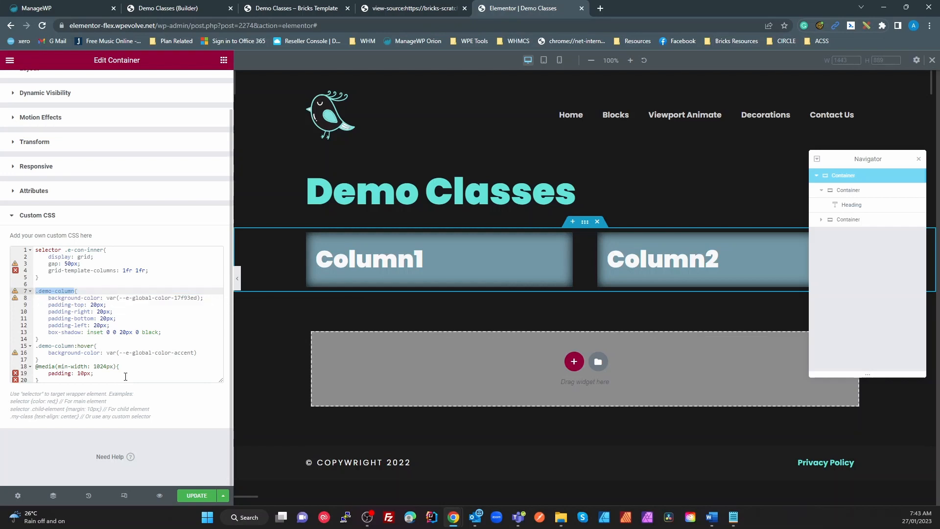
left_click(130, 370)
left_click(135, 368)
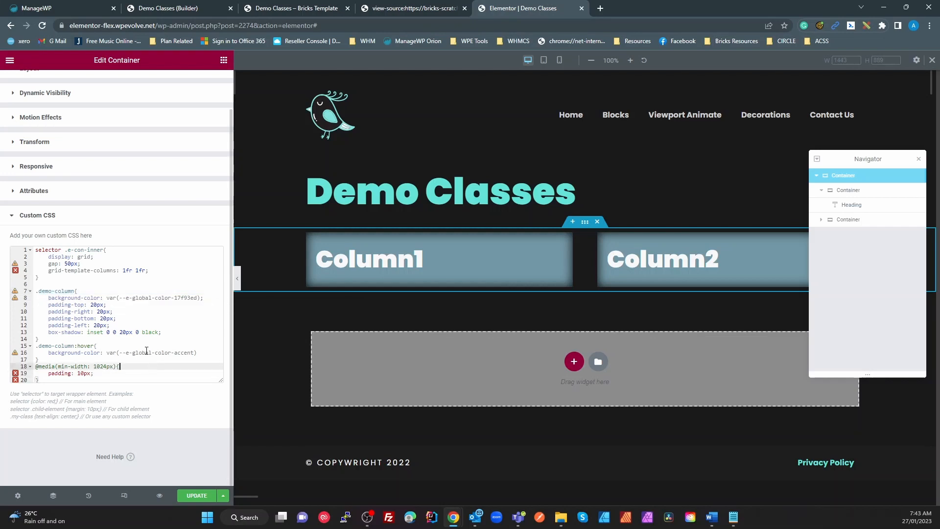
key("Return")
key("ctrl+v")
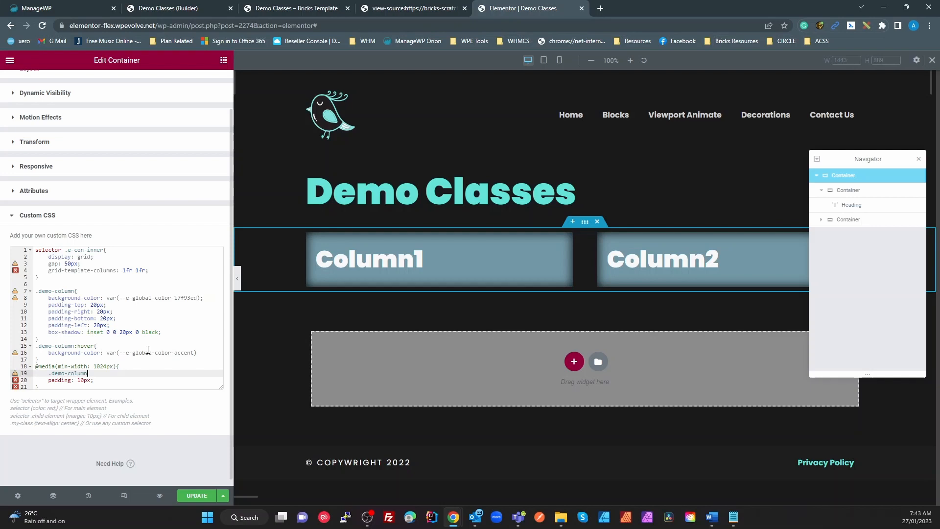
type("{")
key("Return")
Step: Move the padding: 10px declaration into the .demo-column block and delete the leftover empty line
left_click_drag(94, 394, 53, 397)
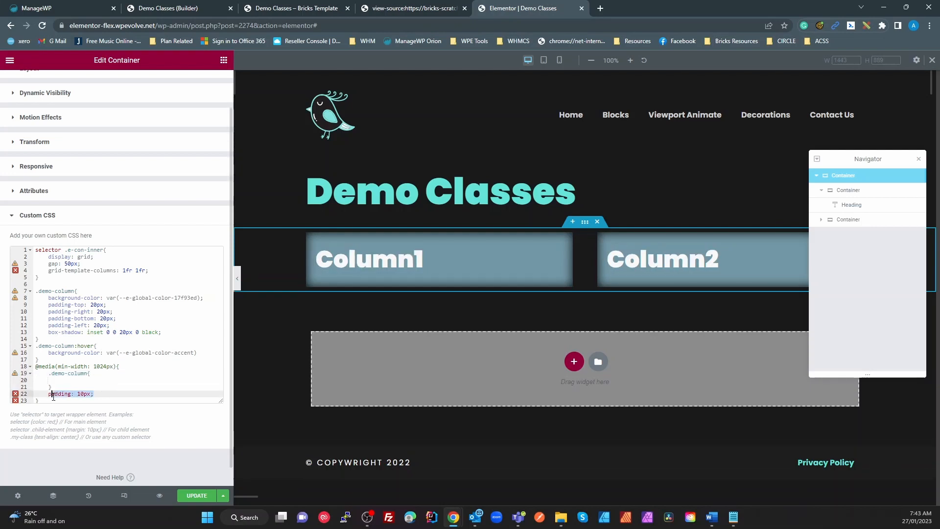
key("ctrl+x")
key("Up")
key("Up")
key("ctrl+v")
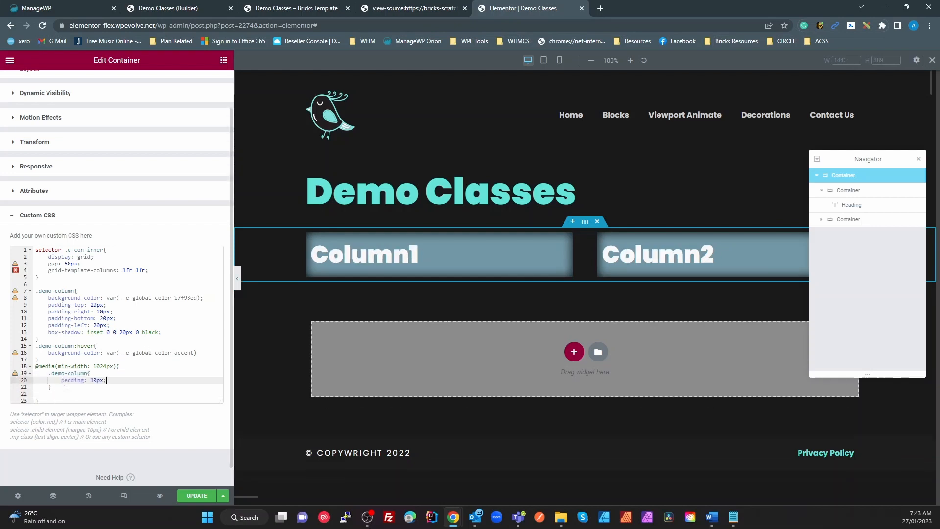
left_click(49, 394)
key("BackSpace")
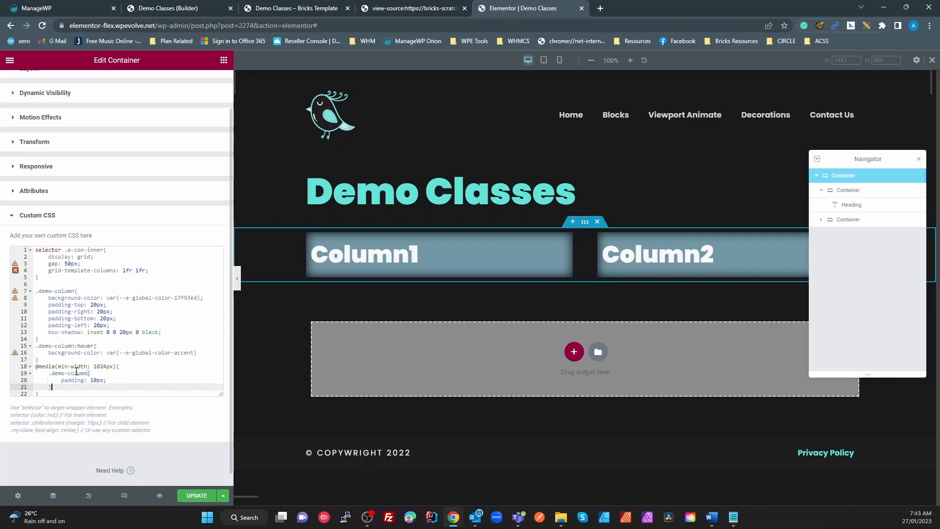
Step: Change min-width to max-width in the media query, then preview at Tablet width and back to Desktop
double_click(63, 366)
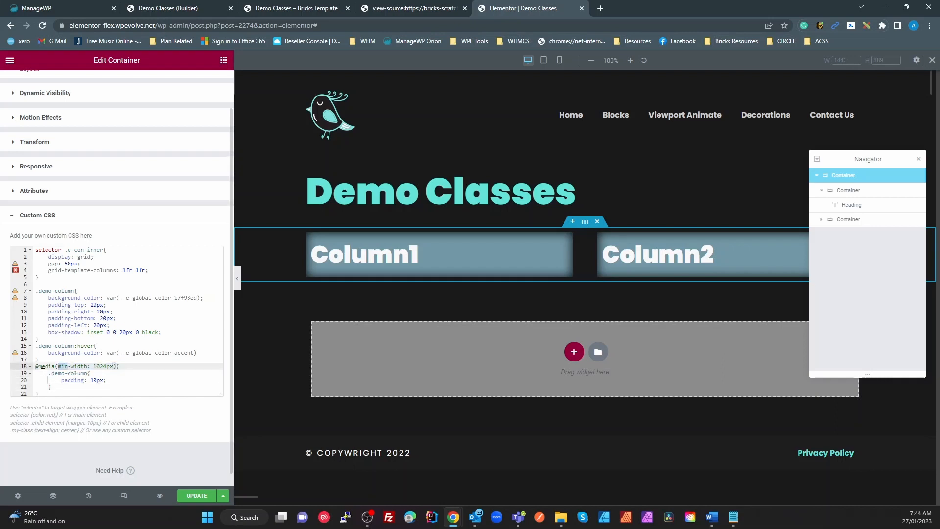
type("max")
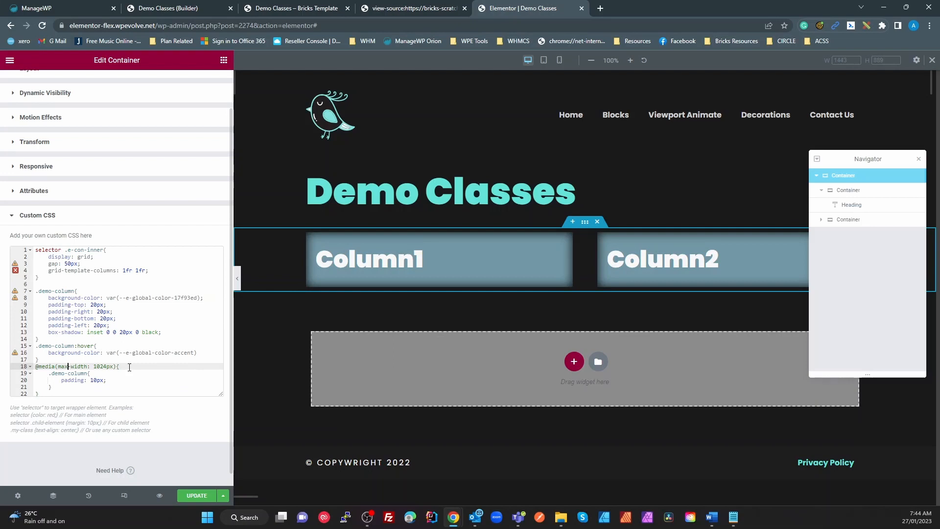
left_click(117, 380)
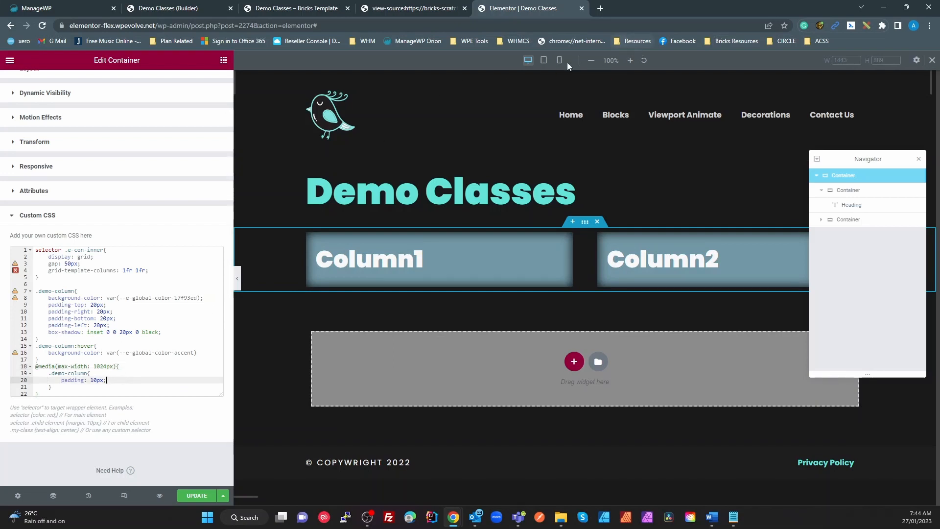
left_click(544, 61)
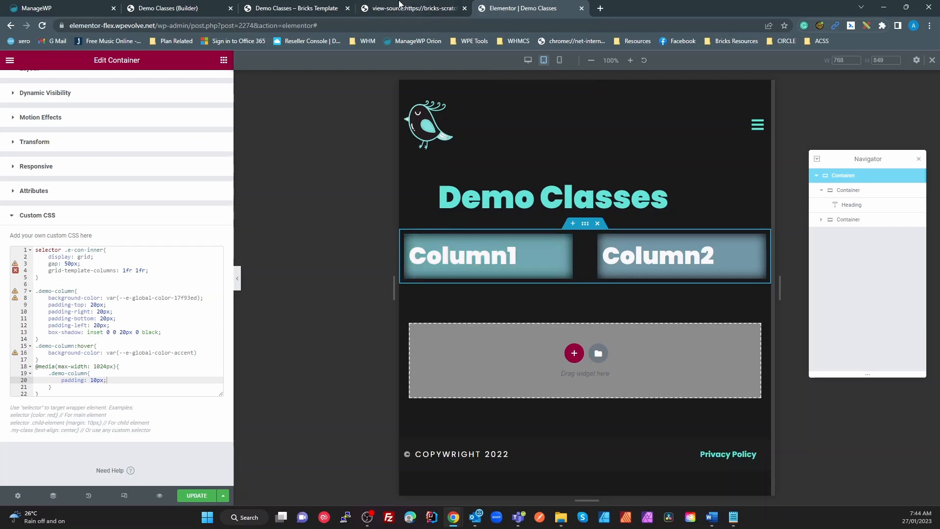
left_click(528, 60)
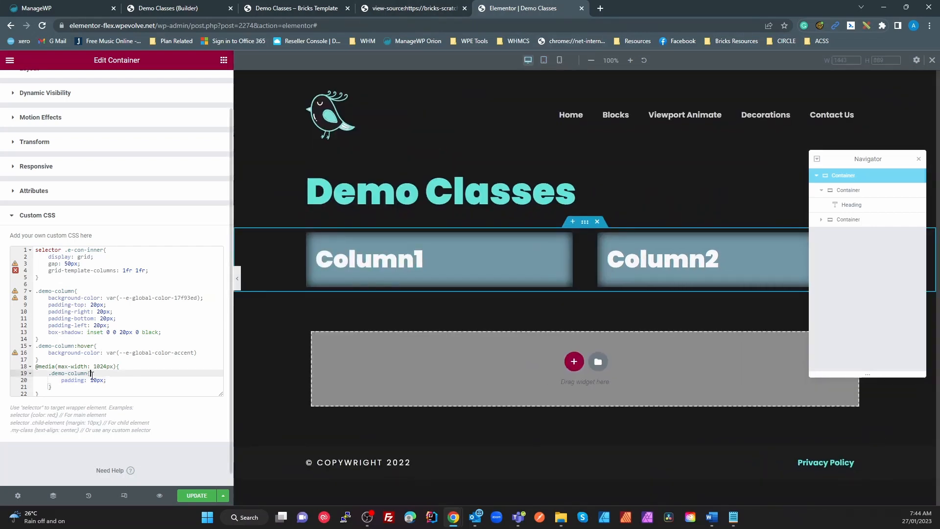
Step: Look over the full custom CSS, ending with the caret in the media query's .demo-column rule
left_click(57, 395)
left_click_drag(57, 395, 22, 249)
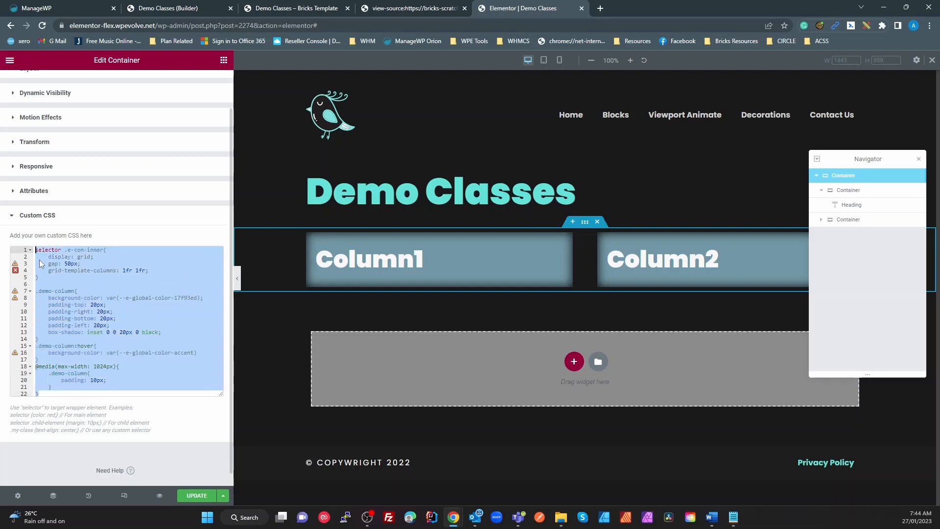
left_click(158, 292)
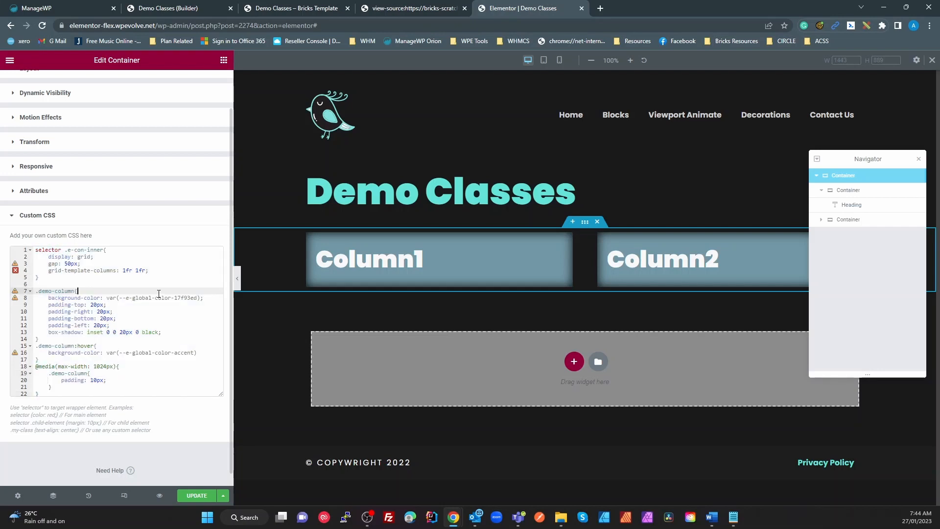
left_click(153, 337)
left_click(90, 373)
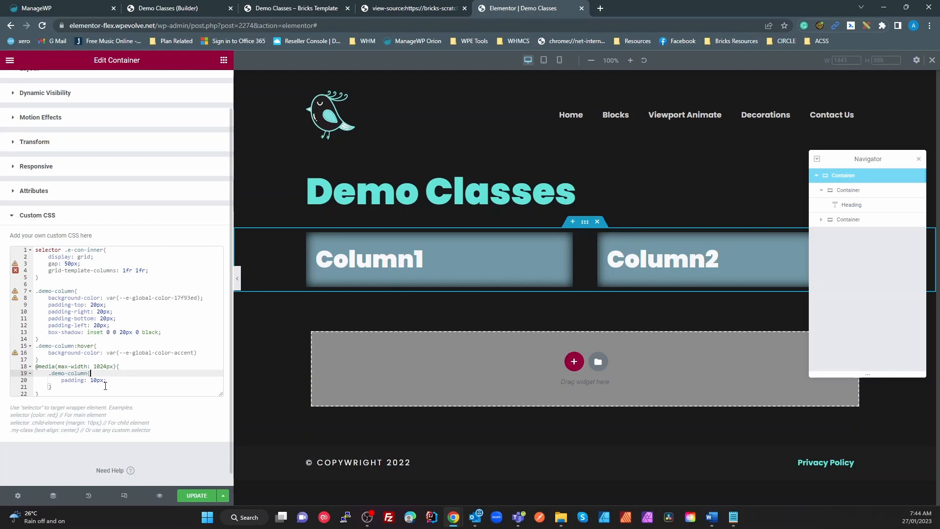
scroll(101, 352, "up", 1)
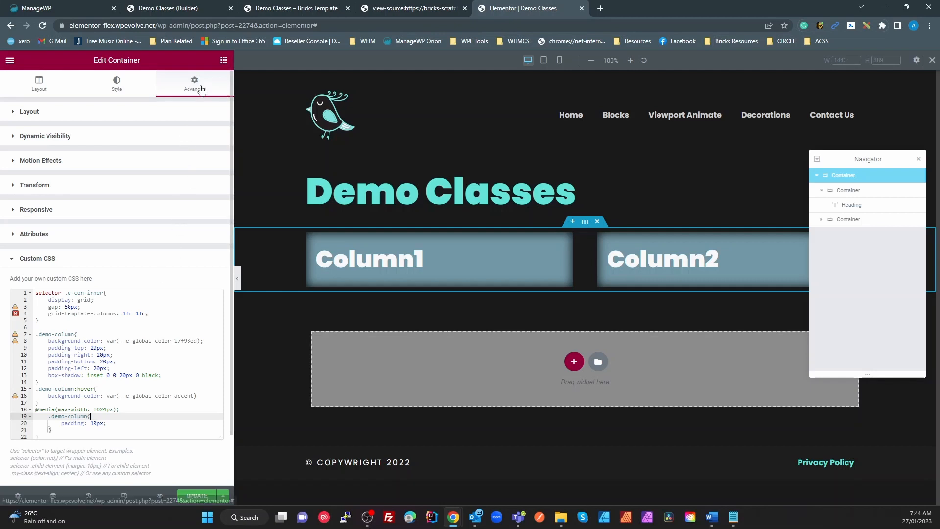
Step: Select the Column1 inner container and check its demo-column CSS class name
left_click(847, 190)
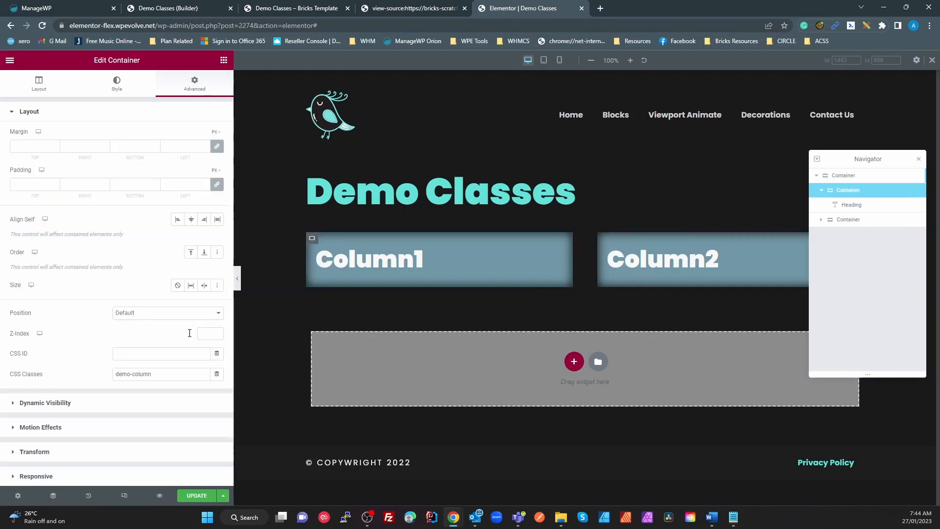
left_click_drag(154, 373, 39, 382)
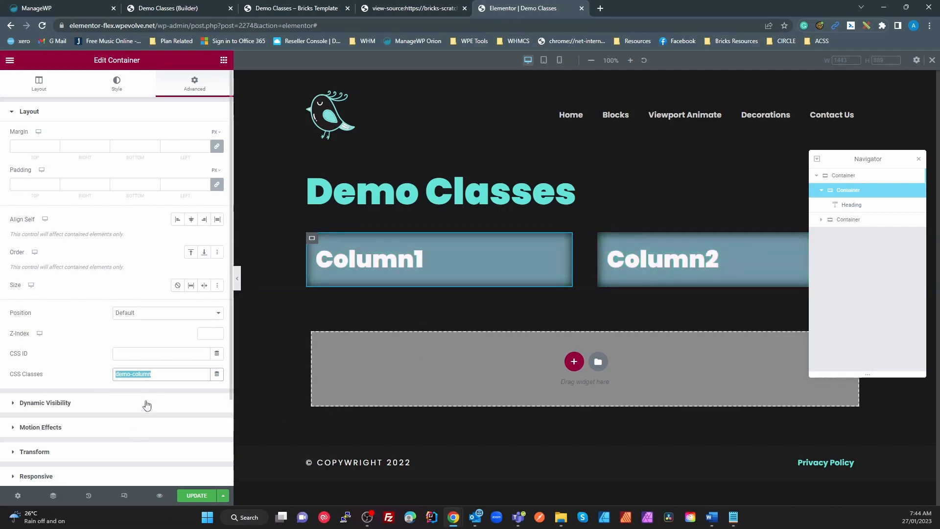
left_click(164, 377)
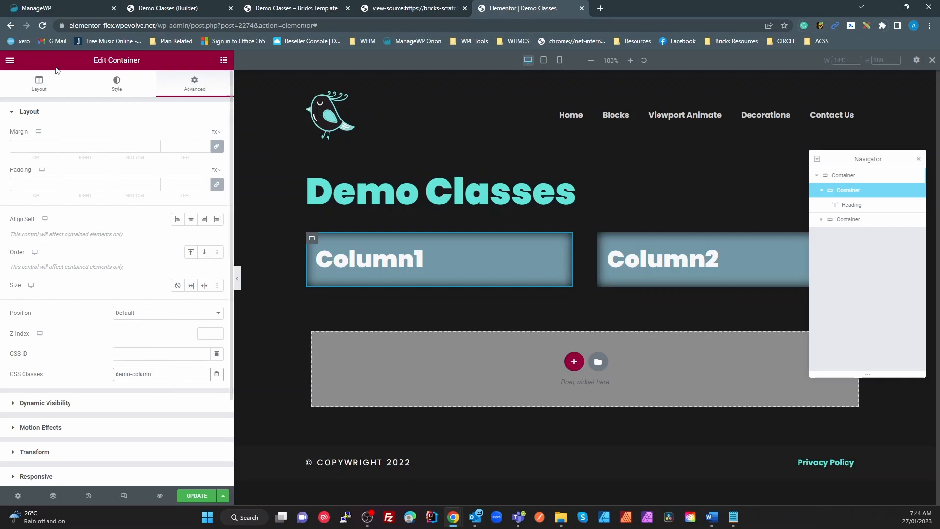
Step: Switch to the Bricks Demo Classes builder and collapse the Layout section of the Style panel
left_click(178, 9)
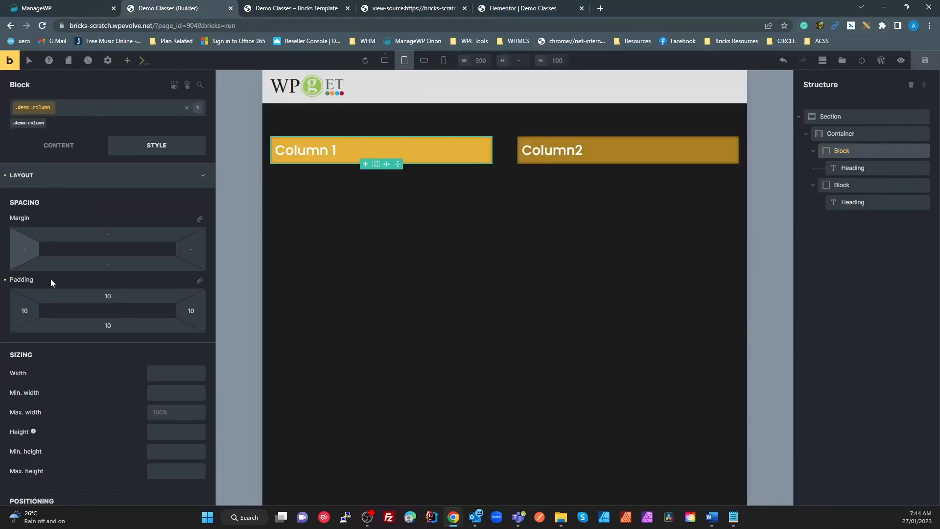
left_click(62, 185)
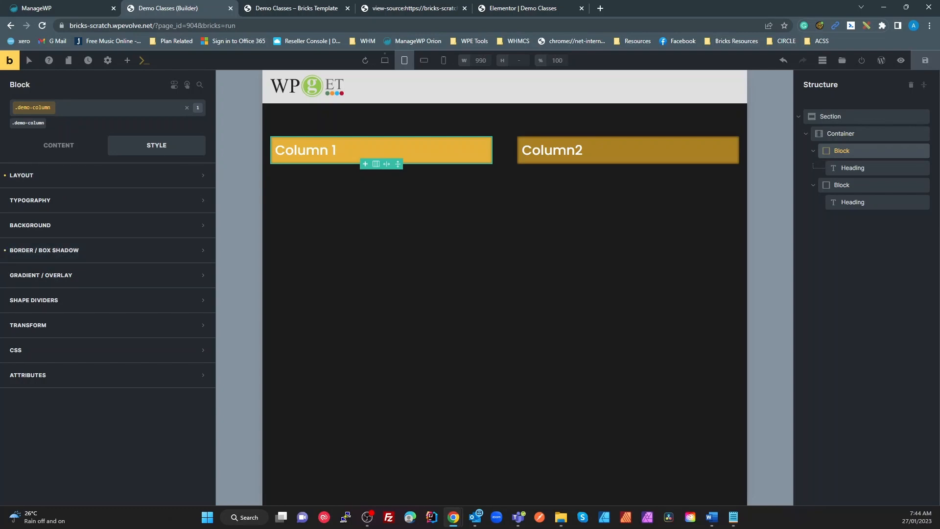
key("alt+Tab")
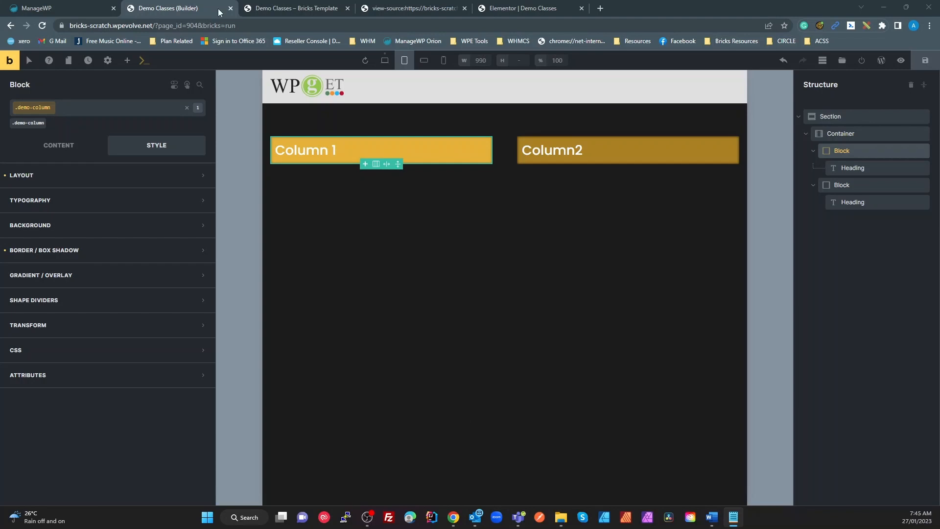
Step: Back in Elementor, select the outer container and open its Custom CSS editor
left_click(523, 14)
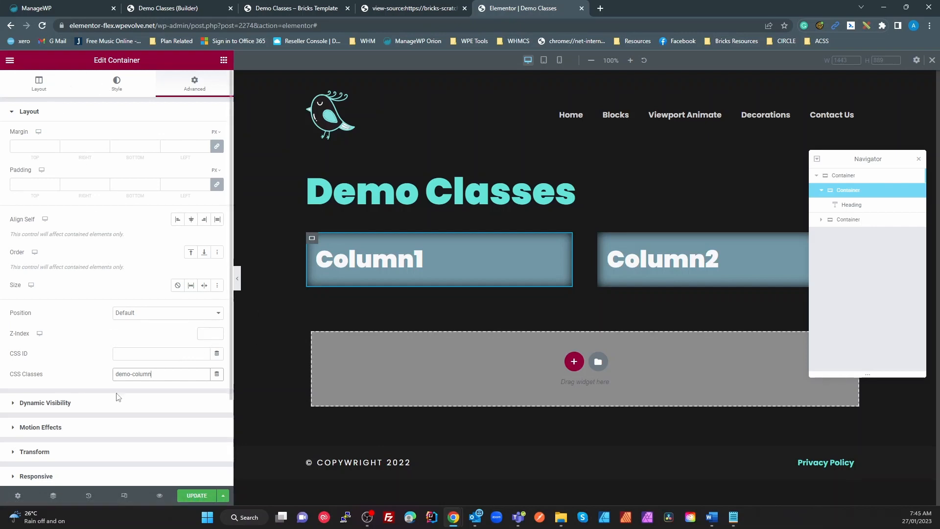
scroll(171, 389, "down", 2)
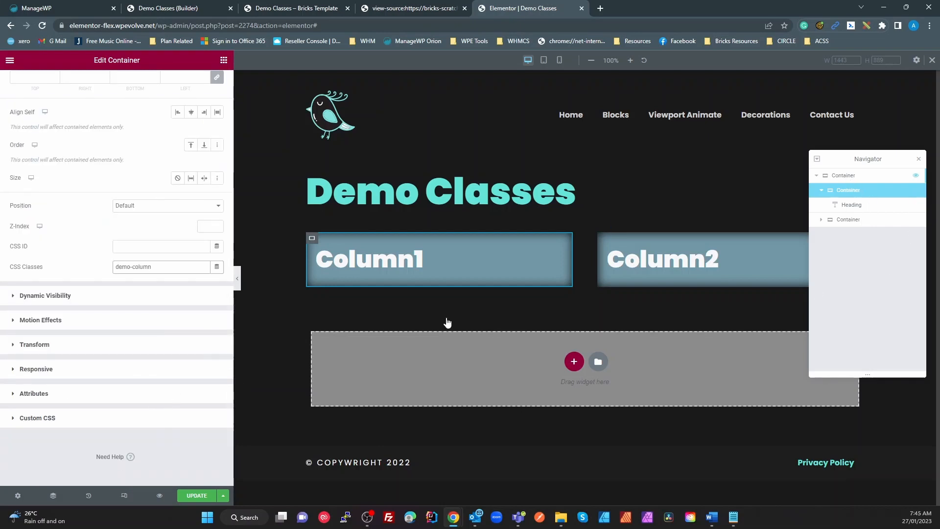
left_click(850, 175)
scroll(86, 365, "down", 2)
left_click(77, 419)
scroll(79, 417, "down", 1)
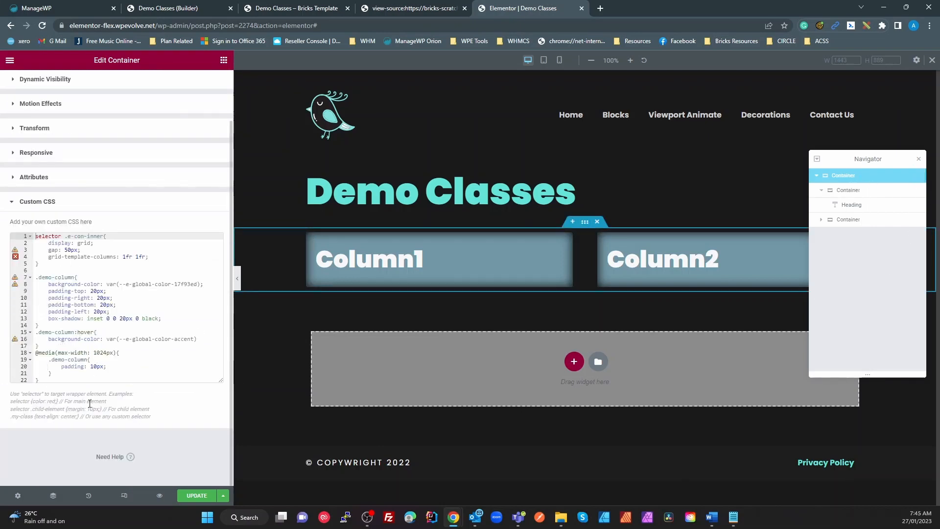
scroll(93, 406, "up", 1)
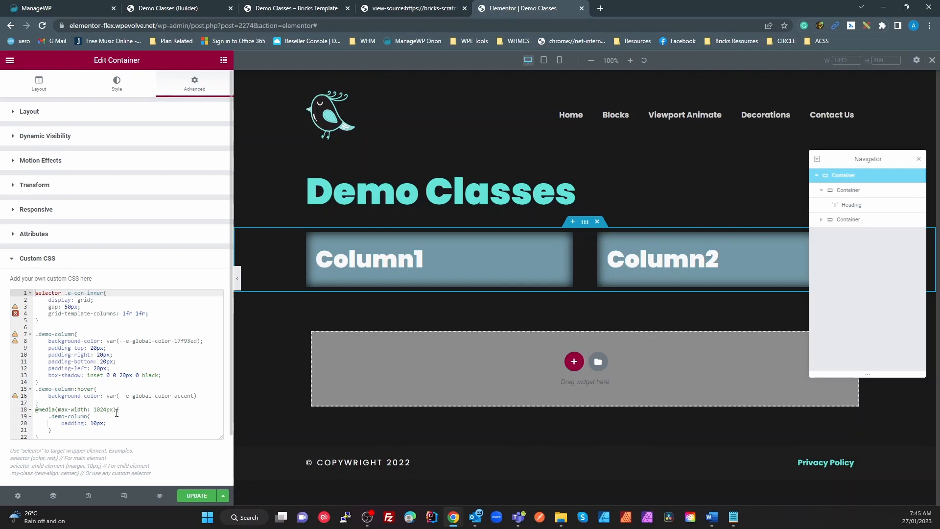
Step: Select the entire custom CSS stylesheet with Ctrl+A
left_click(96, 430)
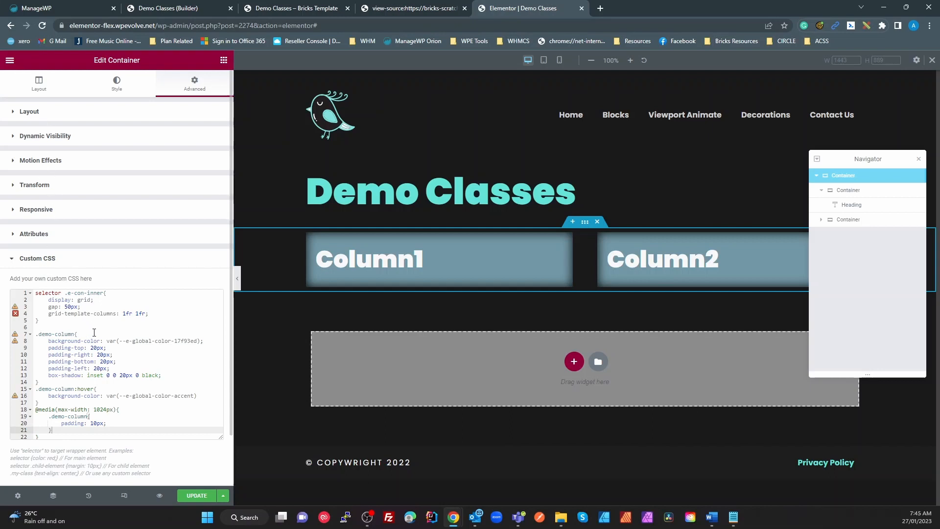
scroll(118, 365, "down", 1)
left_click(185, 335)
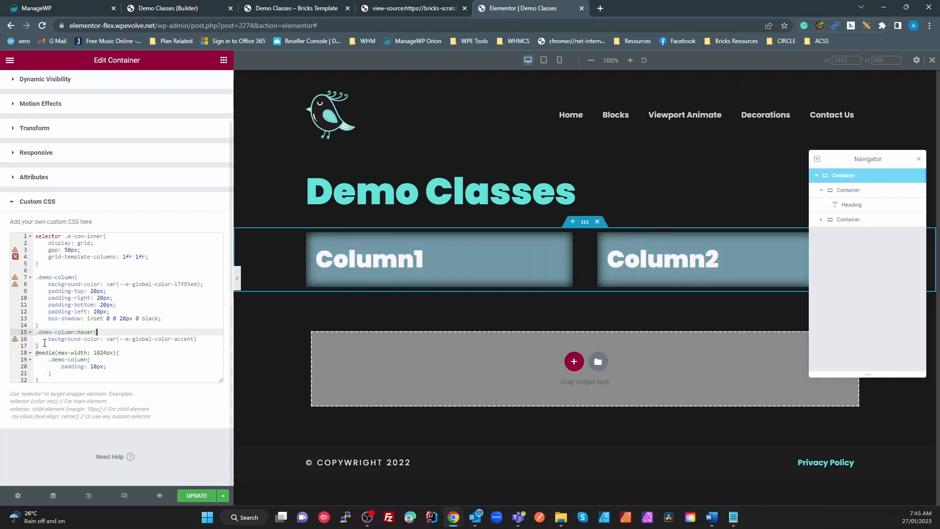
key("ctrl+a")
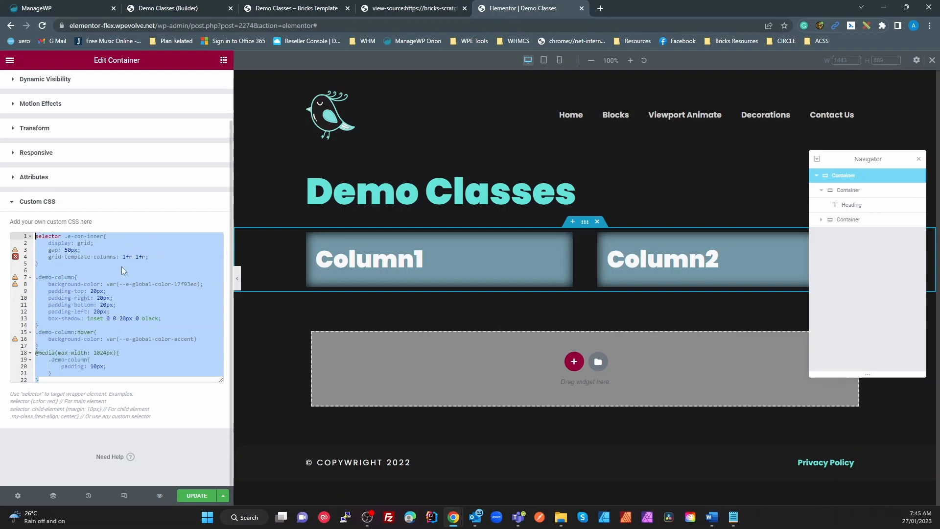